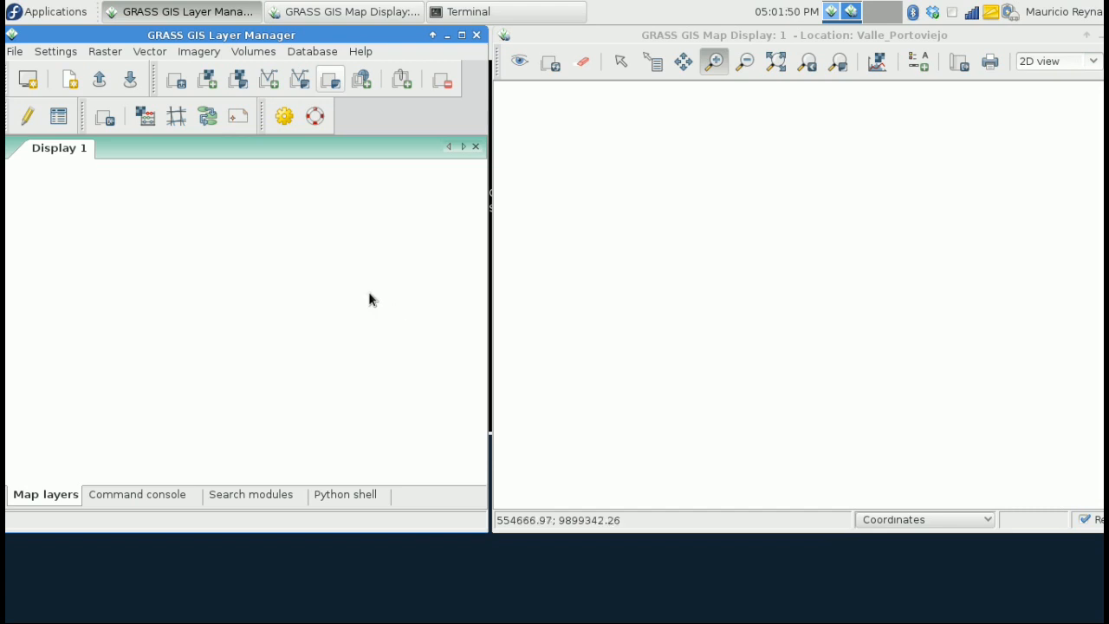
Step: Choose spot2012.tif from the Grass folder as the source file for a common-formats raster import (r.in.gdal)
left_click(14, 51)
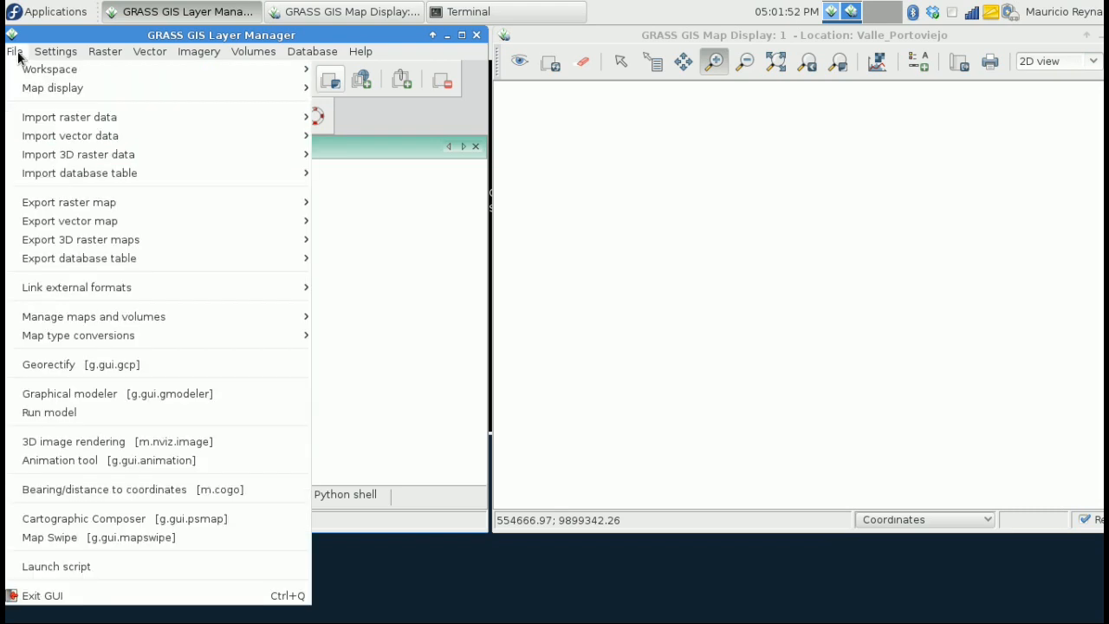
mouse_move(225, 124)
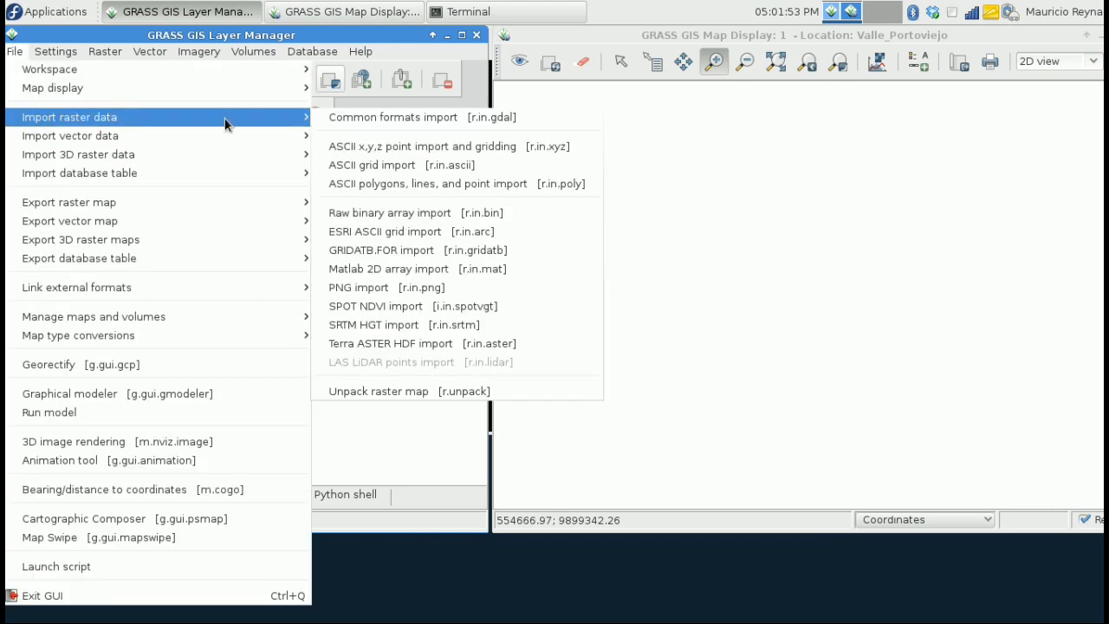
left_click(362, 121)
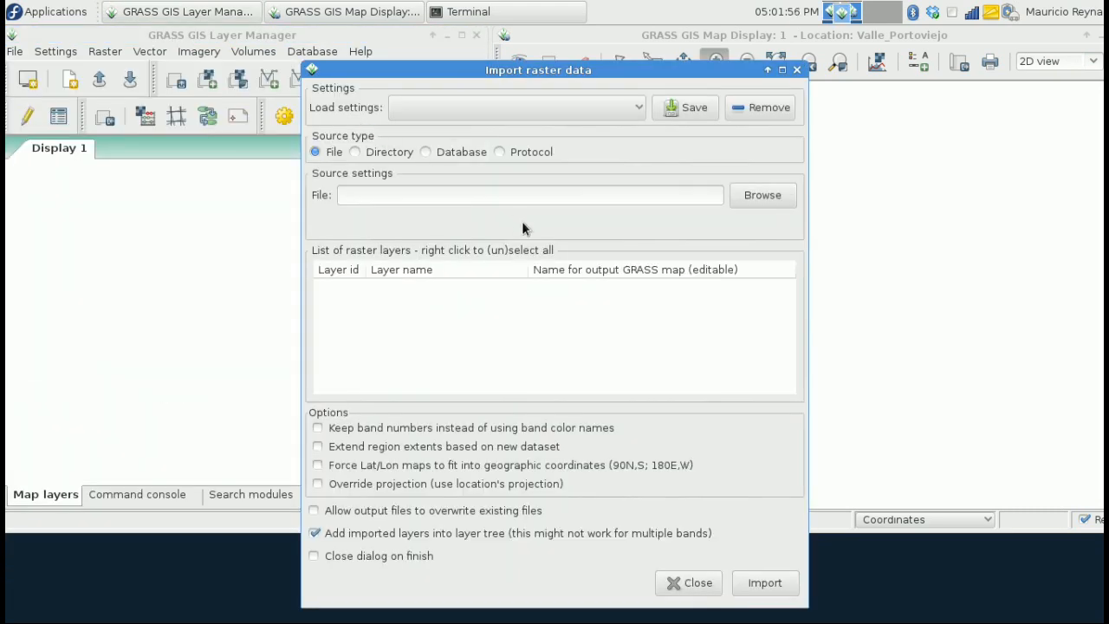
left_click(747, 195)
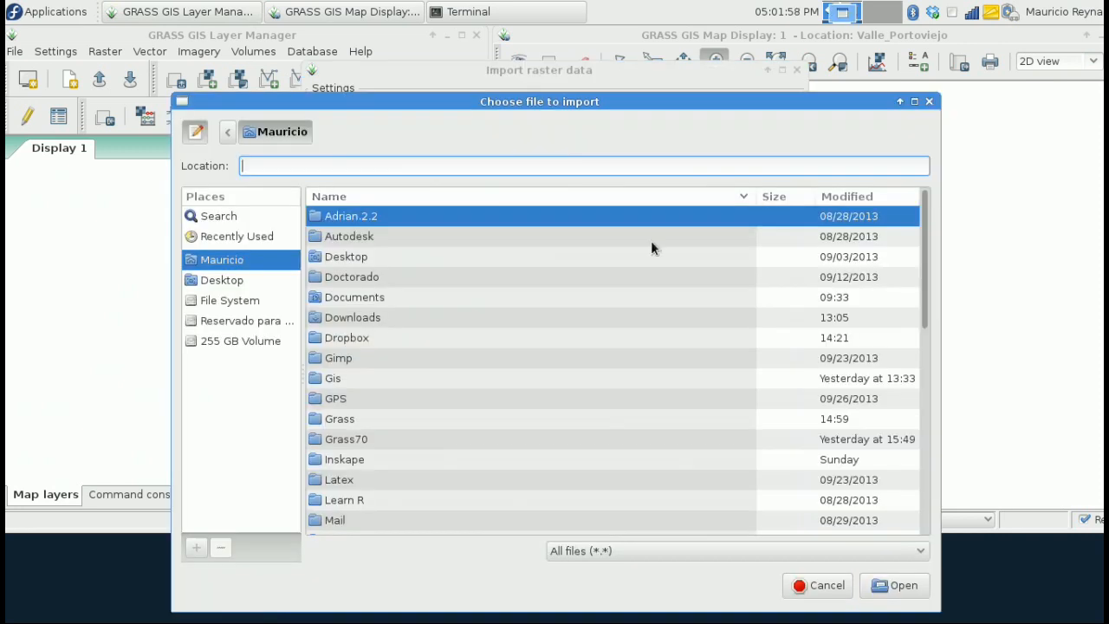
scroll(501, 340, "down", 2)
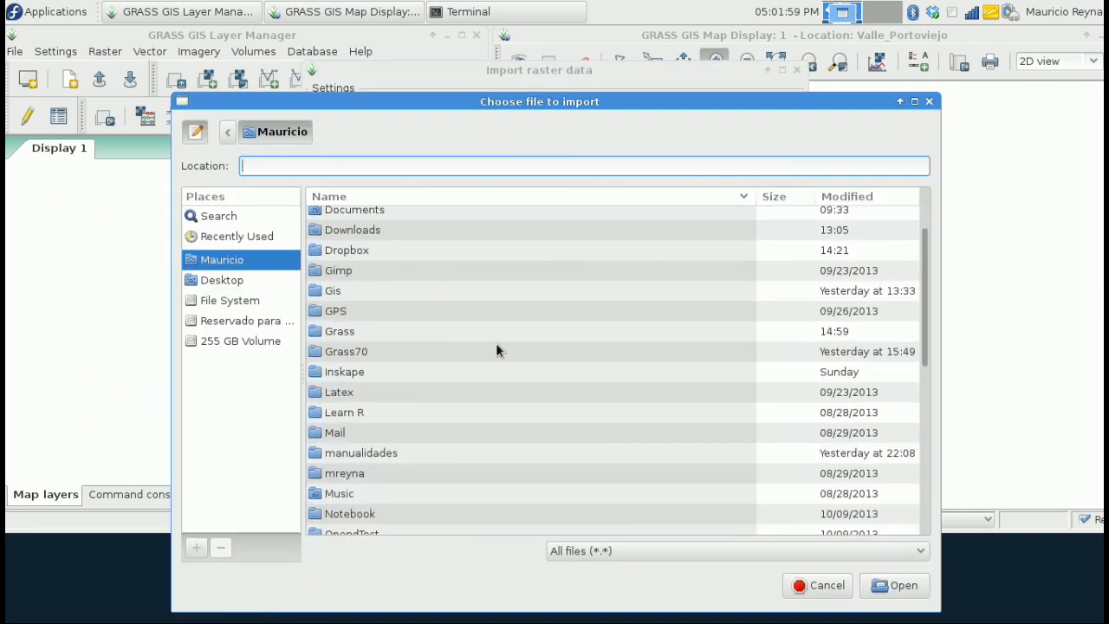
double_click(361, 332)
scroll(421, 351, "down", 2)
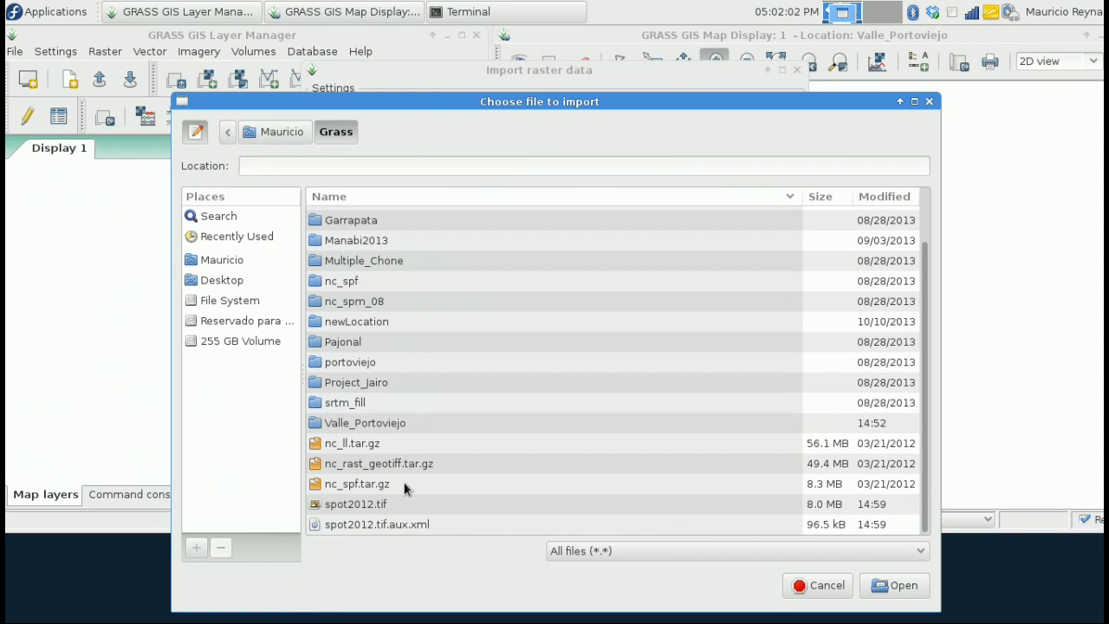
left_click(362, 507)
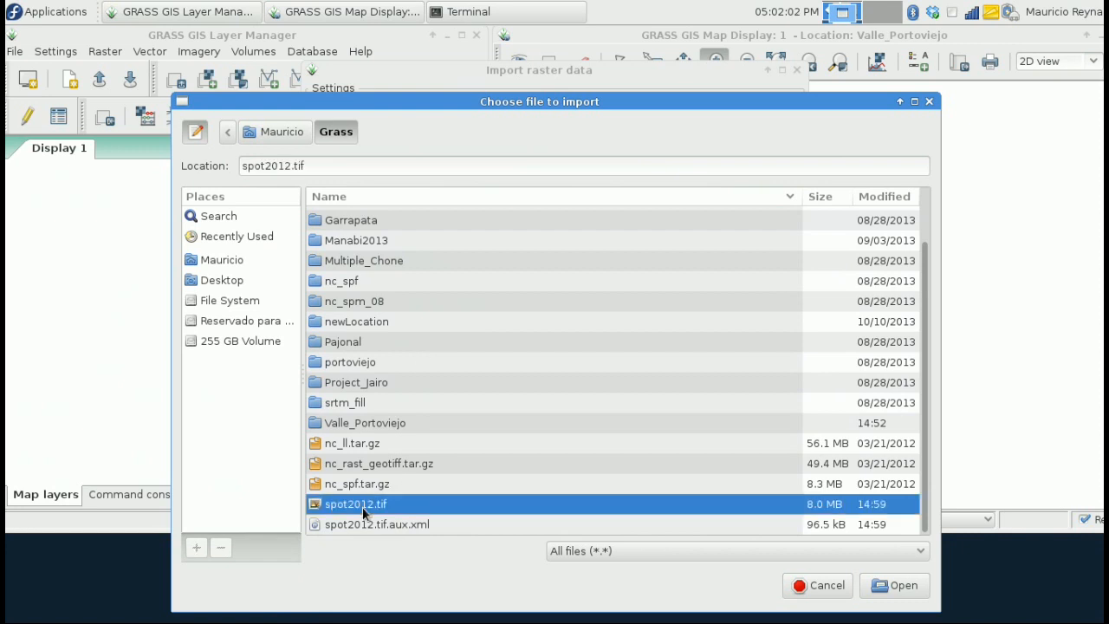
left_click(892, 591)
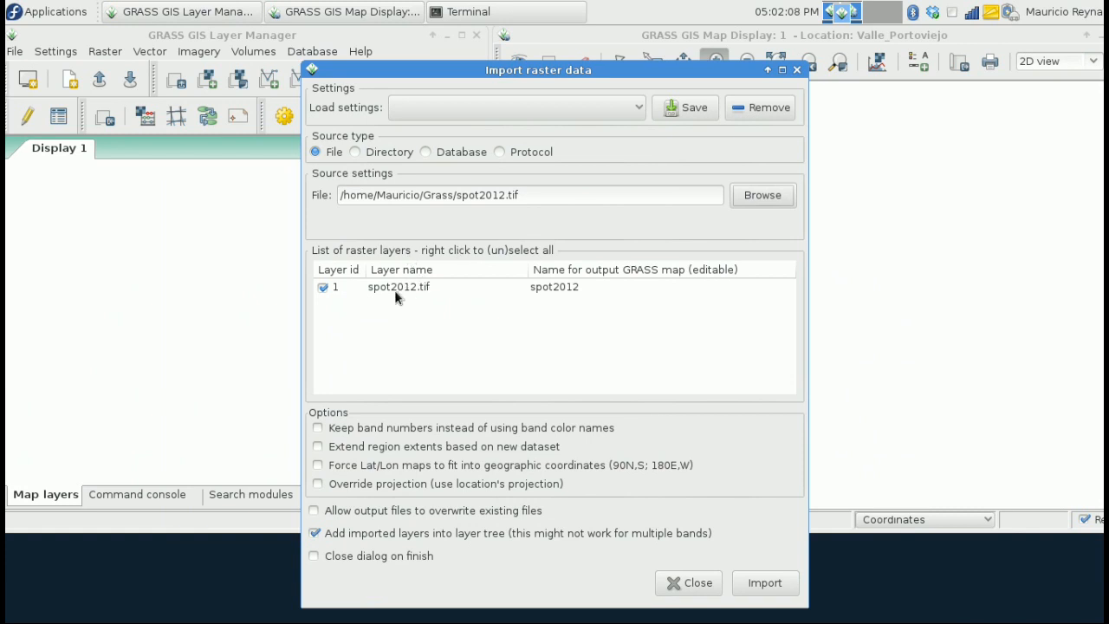
Step: Import the raster with spot2012 as the output map name and close the import dialog
left_click(573, 289)
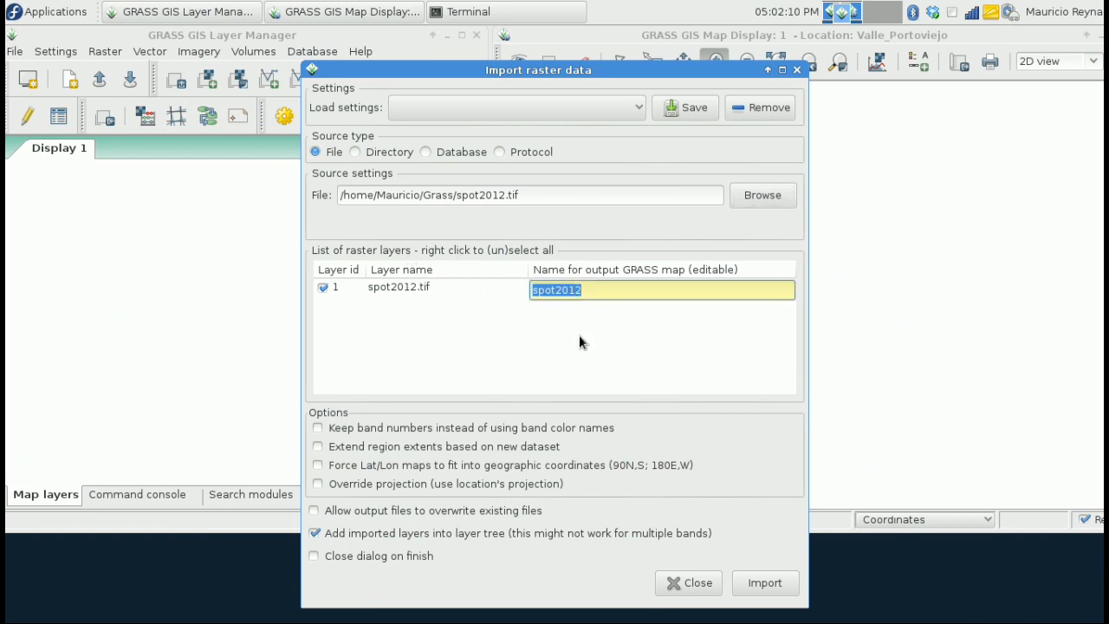
left_click(764, 583)
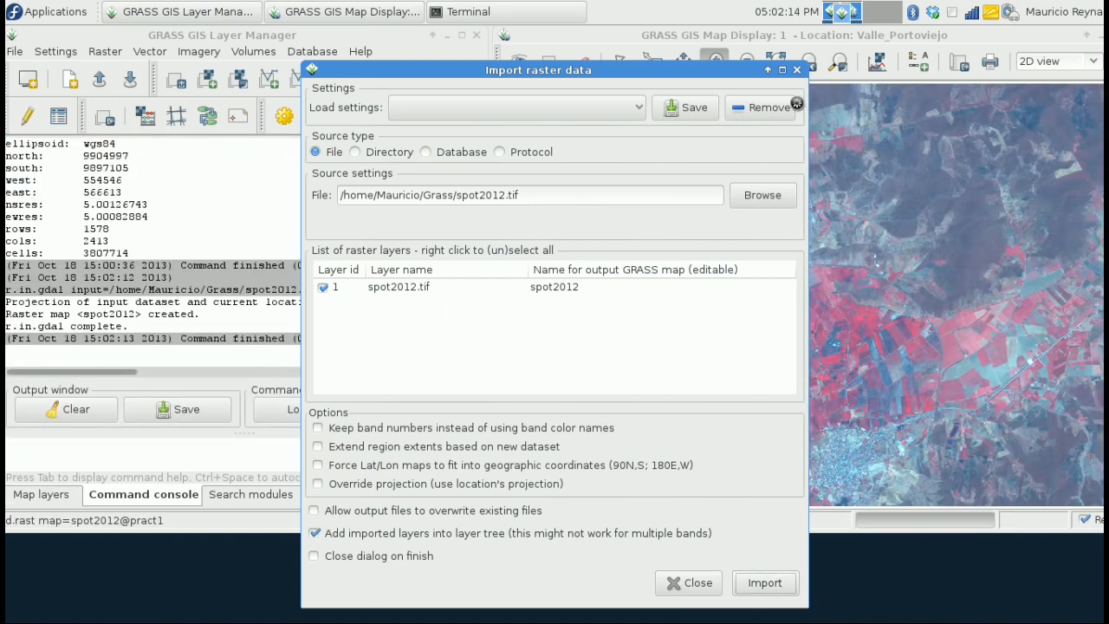
left_click(797, 69)
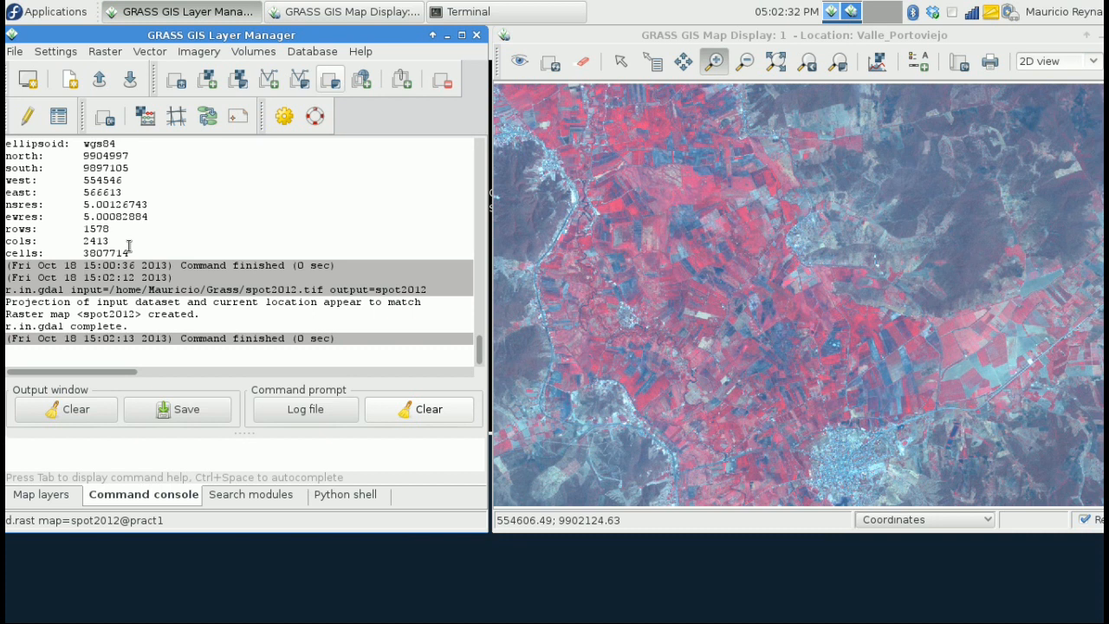
Step: Set the computational region to match the raster map spot2012@pract1 with g.region, and close the module dialog
left_click(55, 52)
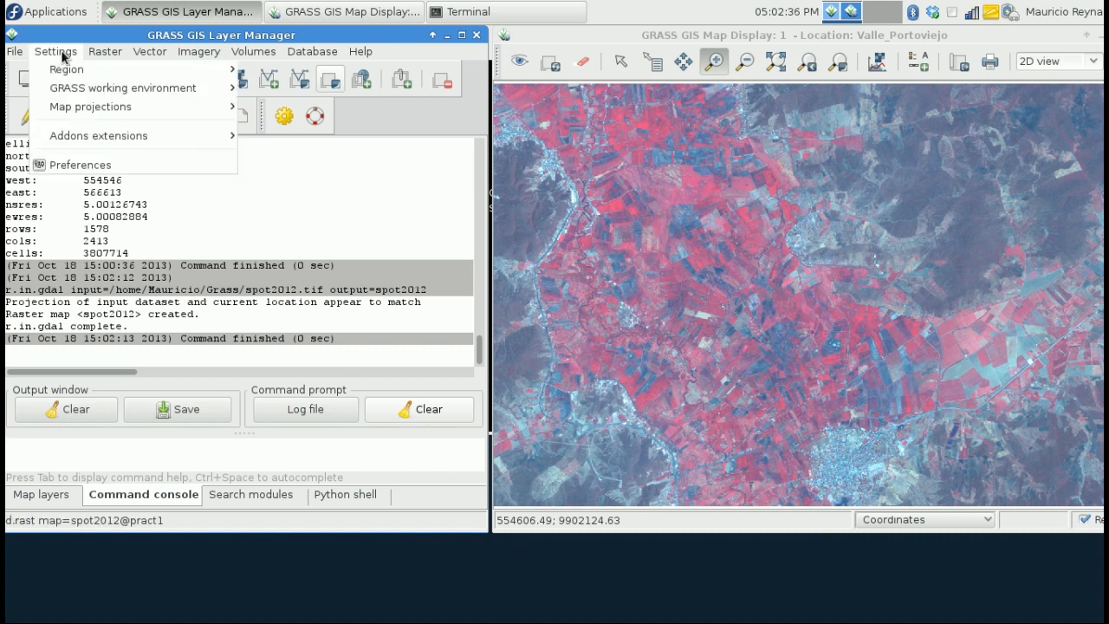
mouse_move(61, 71)
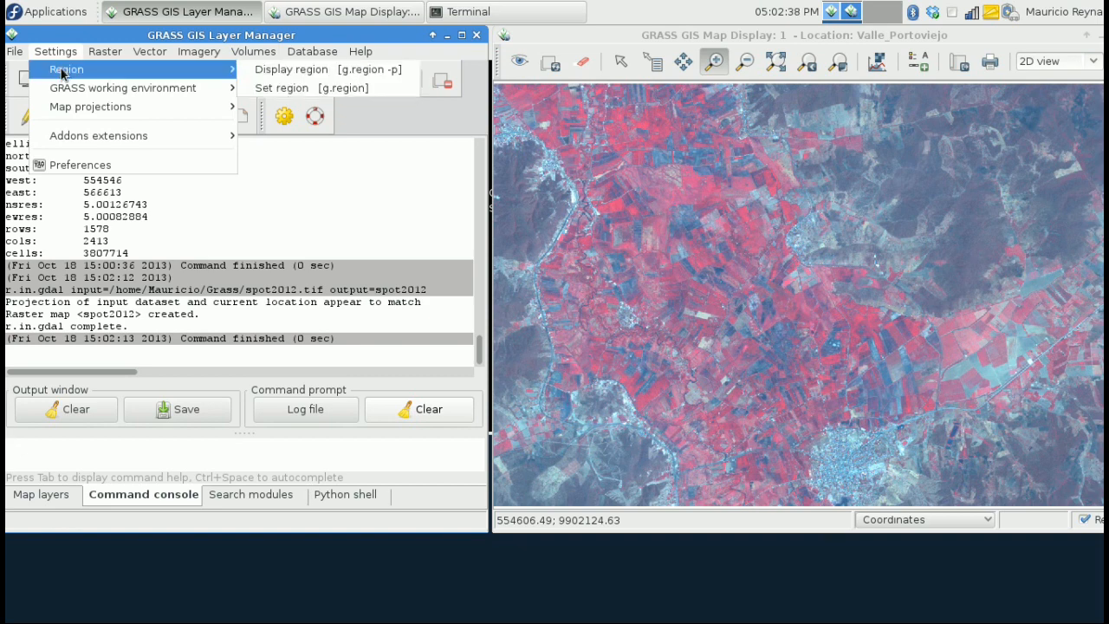
left_click(289, 88)
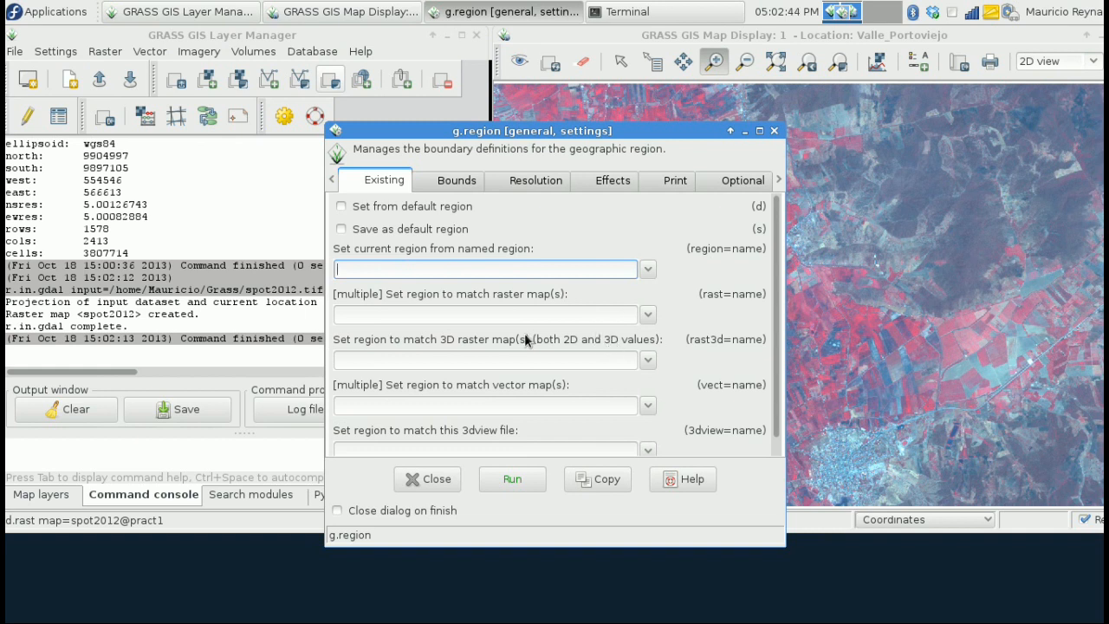
left_click(640, 315)
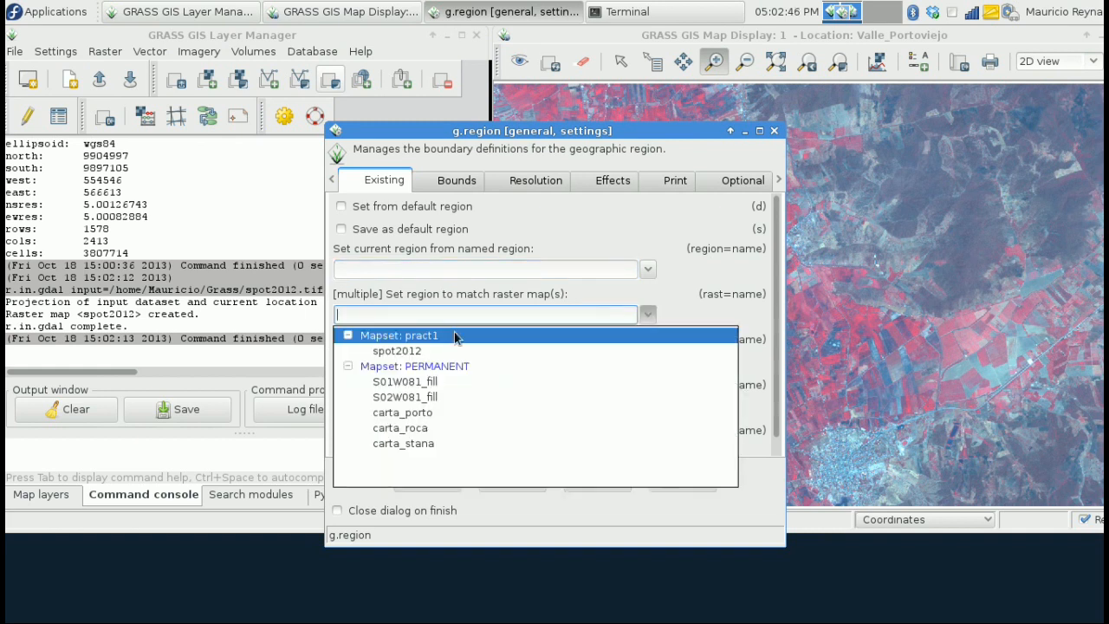
left_click(414, 351)
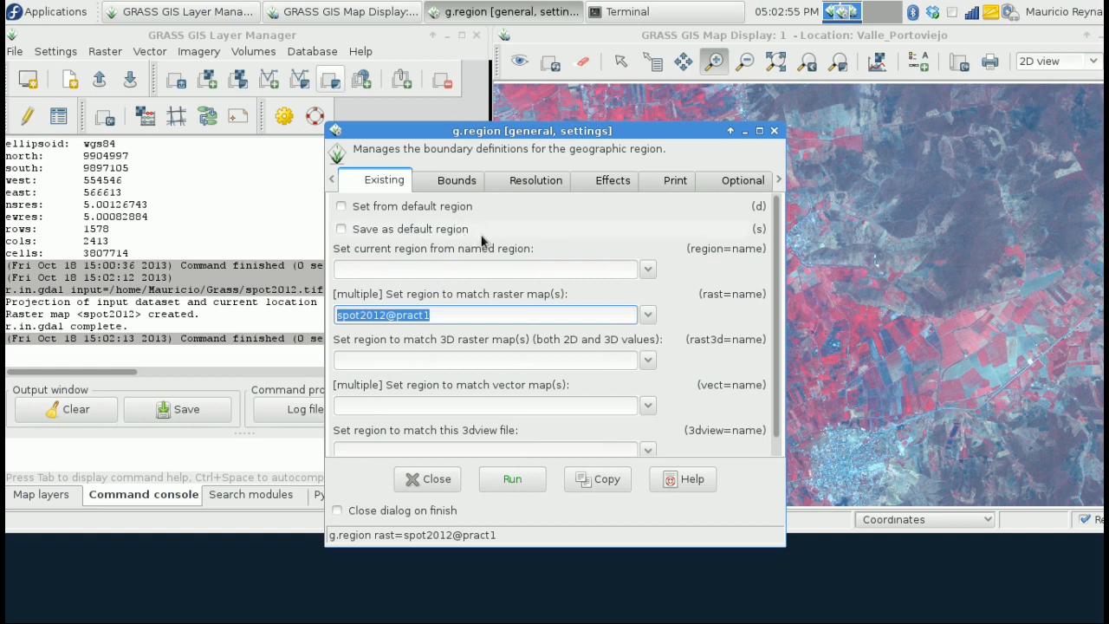
left_click(517, 482)
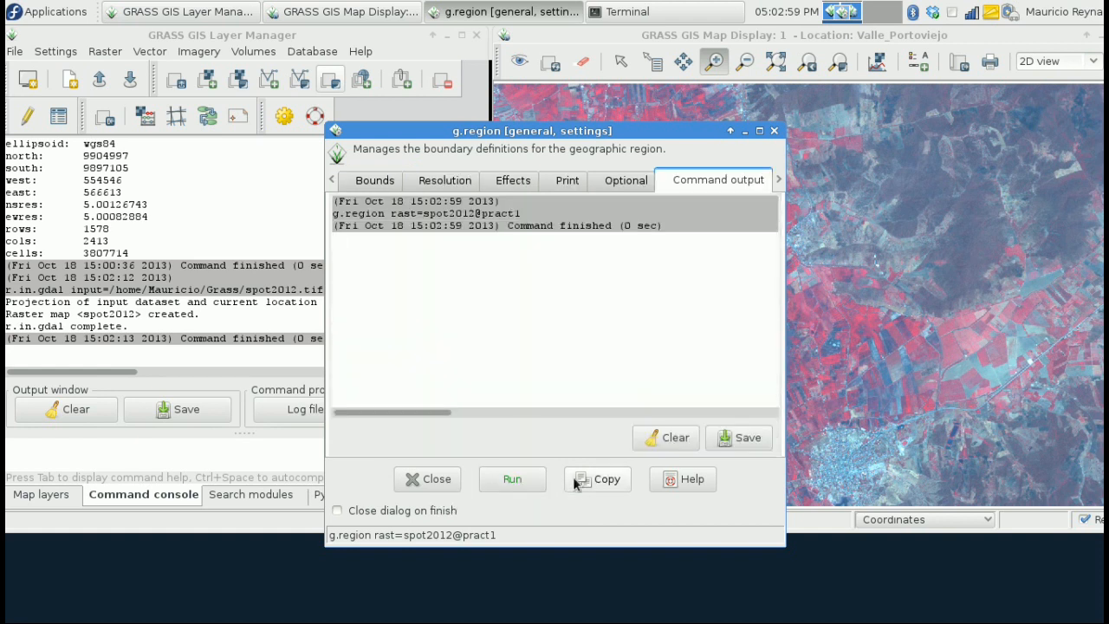
left_click(433, 478)
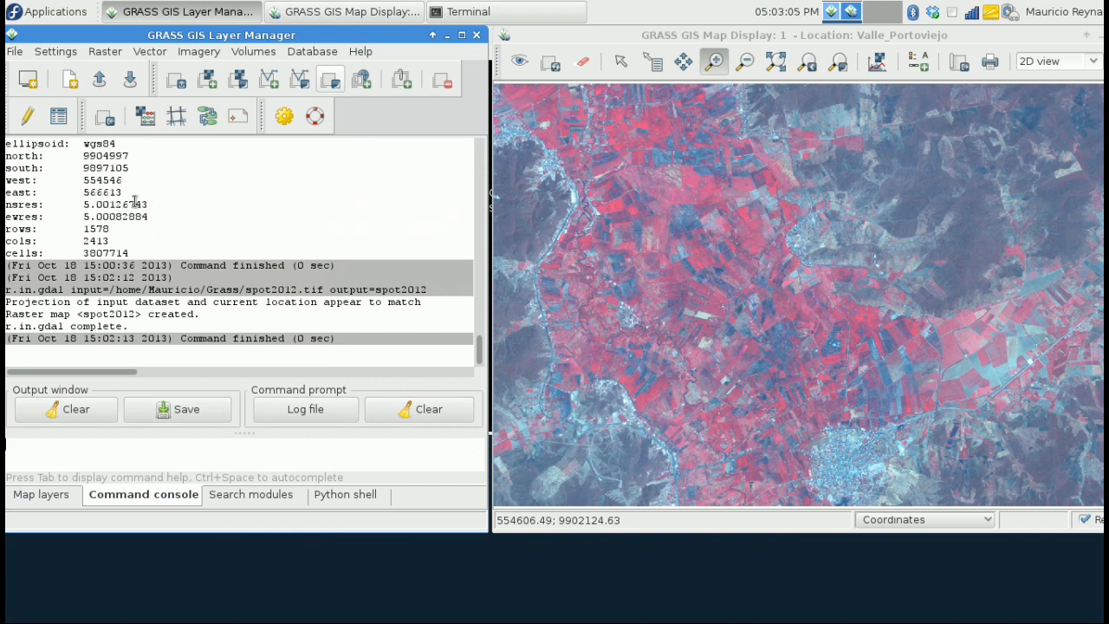
Step: Display the current region settings with g.region -p to check extents and resolution
left_click(57, 53)
mouse_move(62, 71)
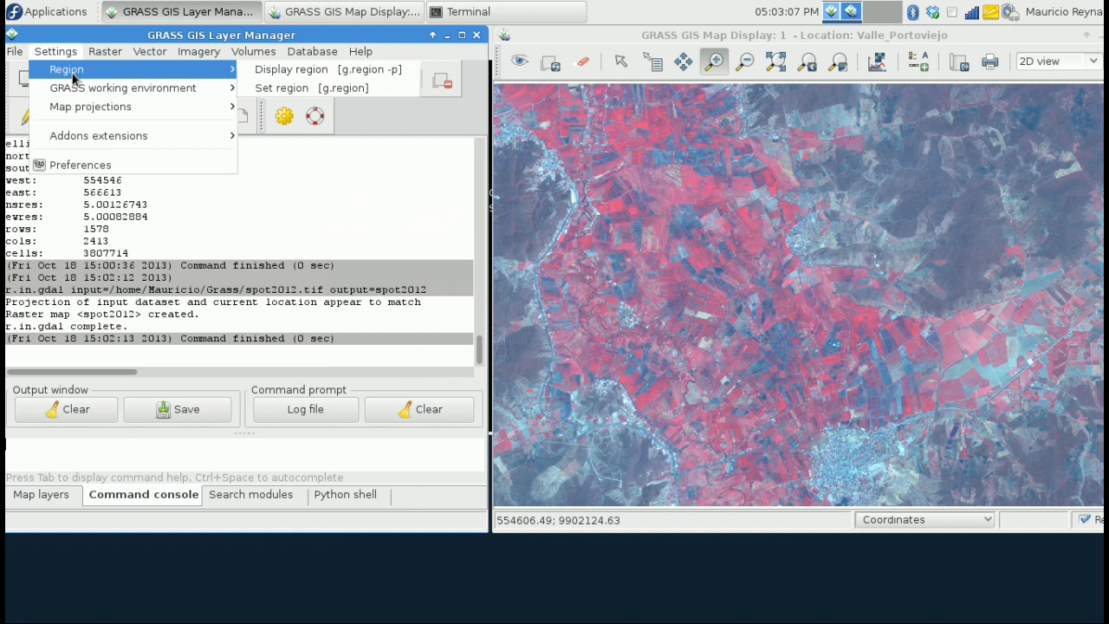
left_click(291, 71)
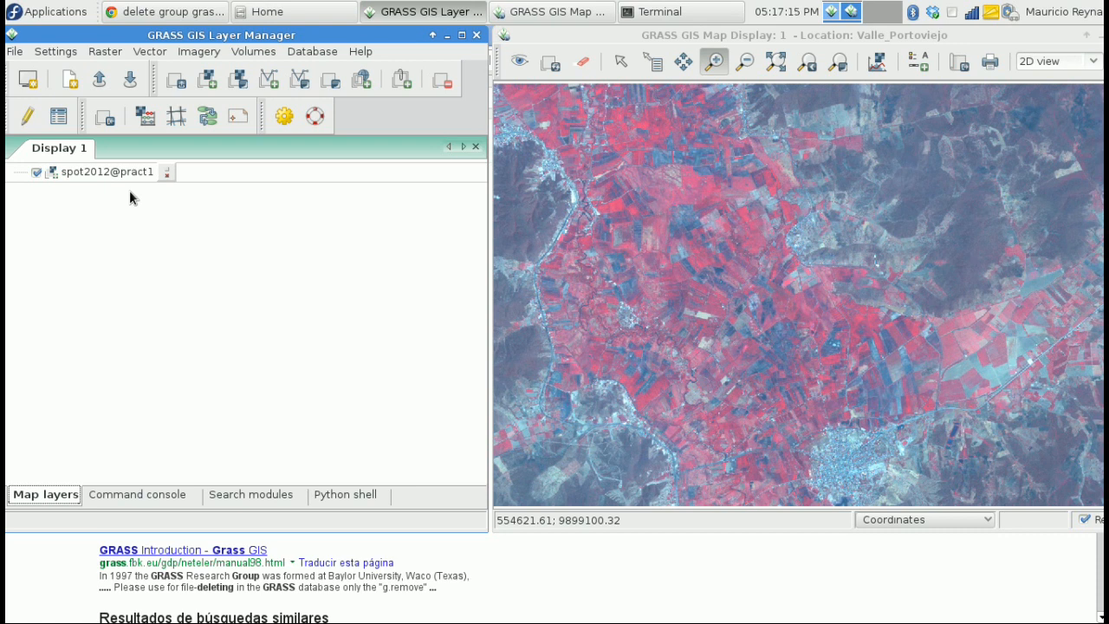
Step: Run r.rgb from the command console to split spot2012@pract1 into red, green and blue maps, and close its dialog
left_click(132, 494)
left_click(97, 458)
type("r")
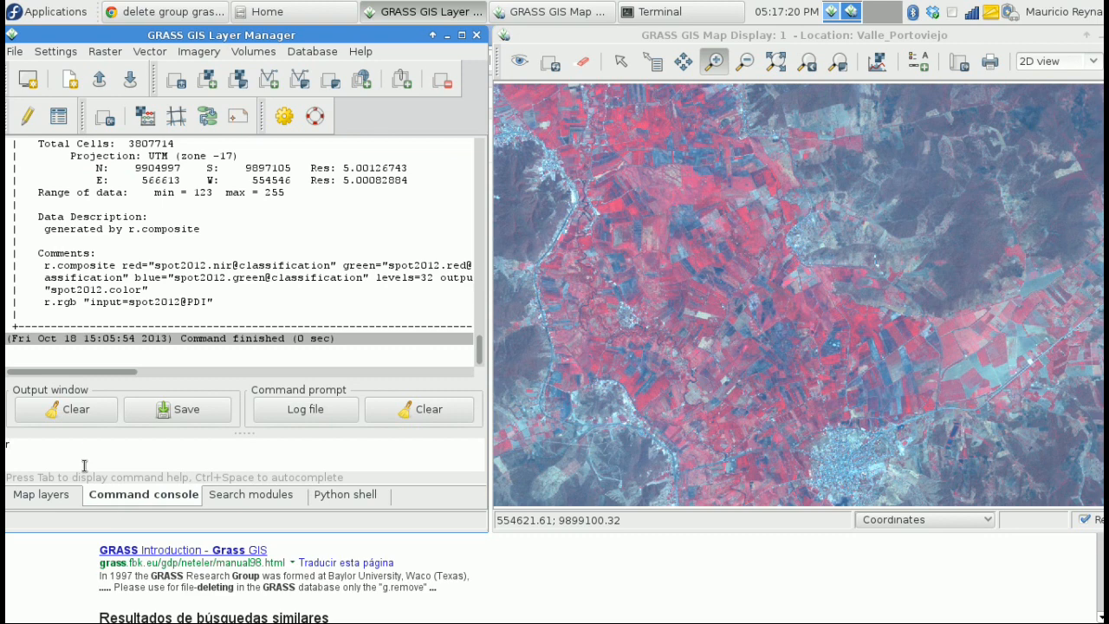
type(".rg")
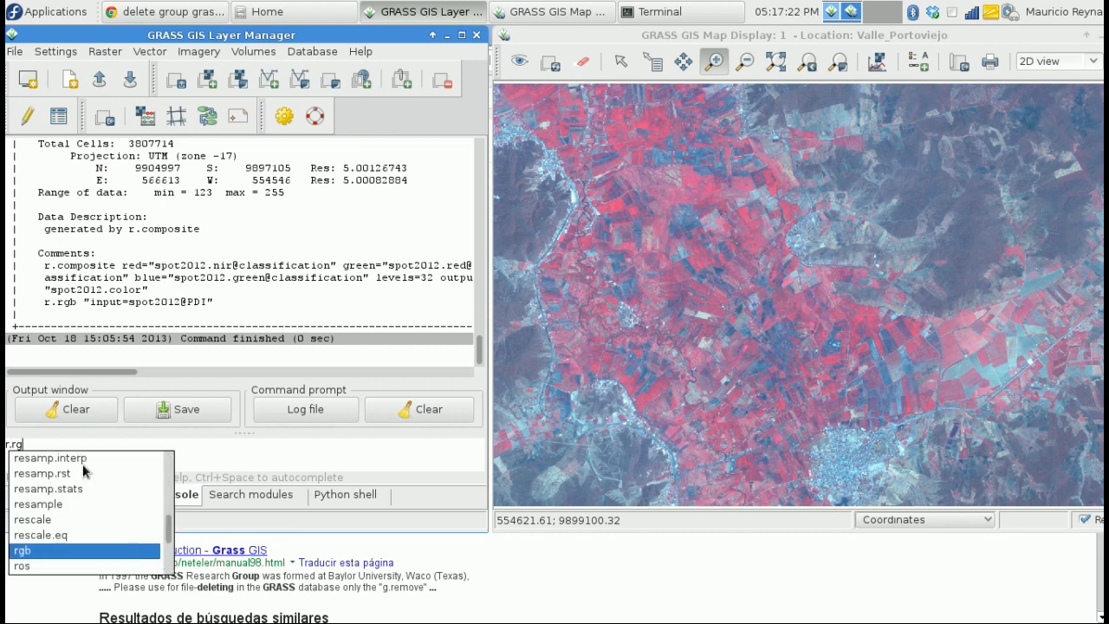
type("b")
key("Return")
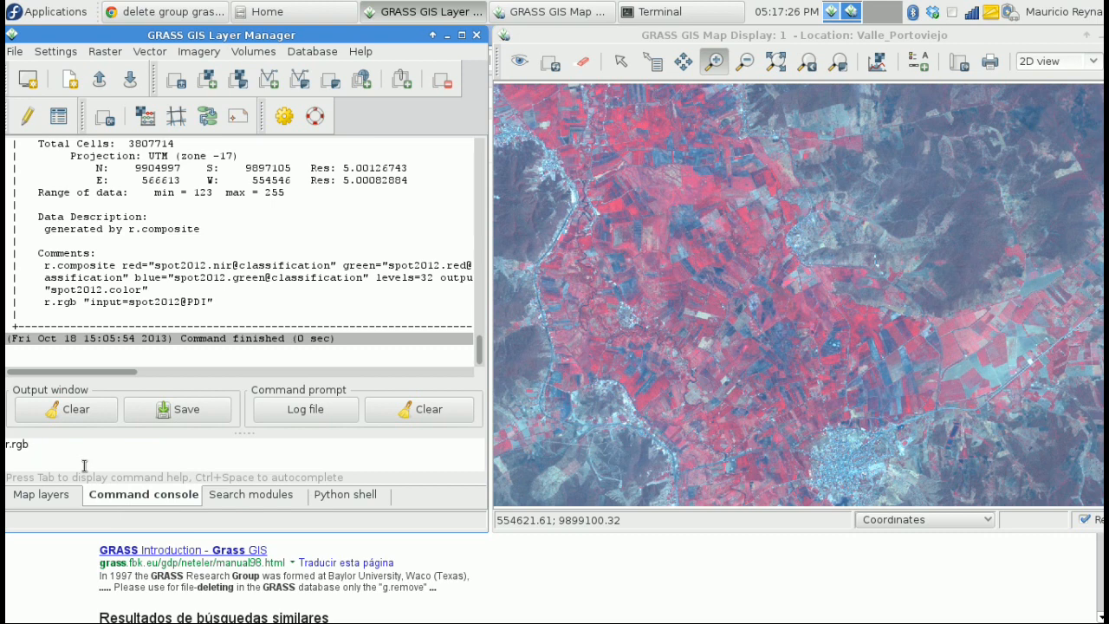
key("Return")
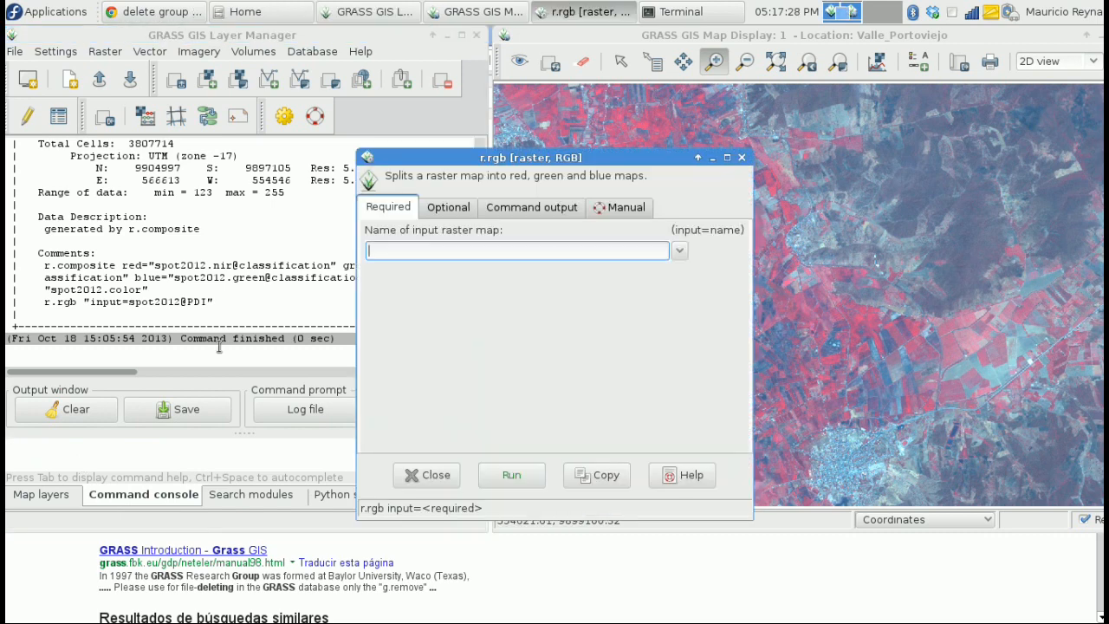
left_click_drag(515, 159, 299, 109)
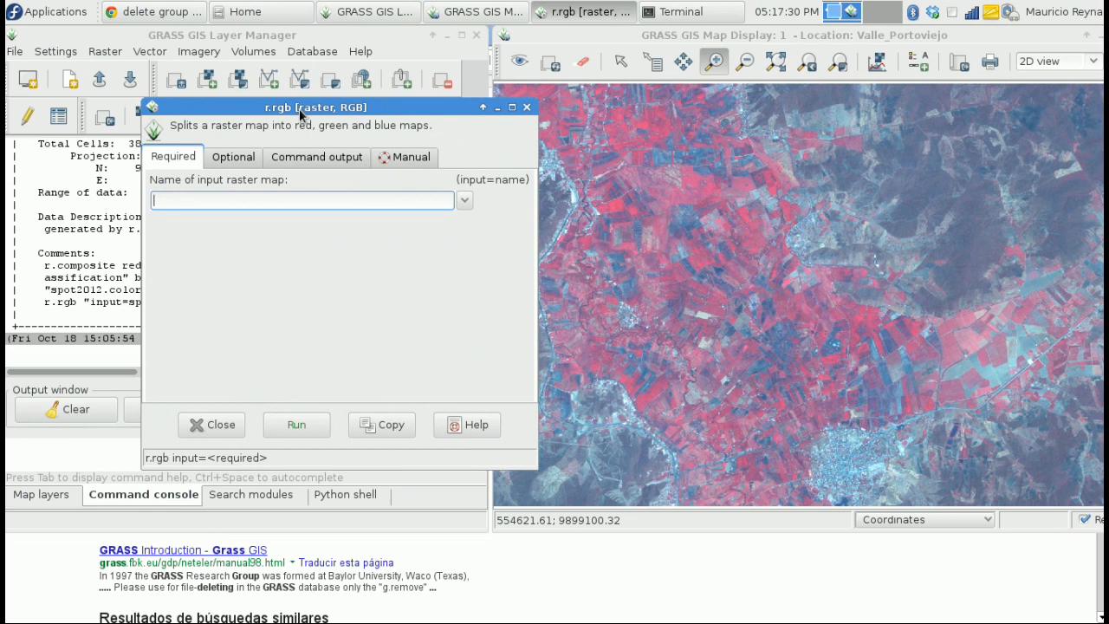
left_click(464, 200)
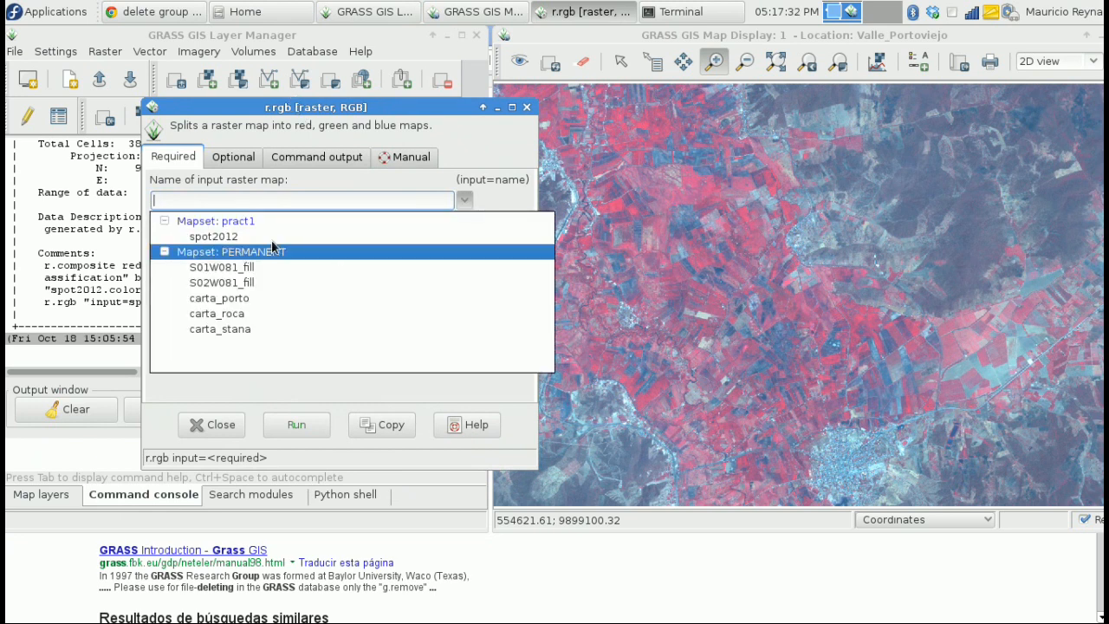
left_click(229, 238)
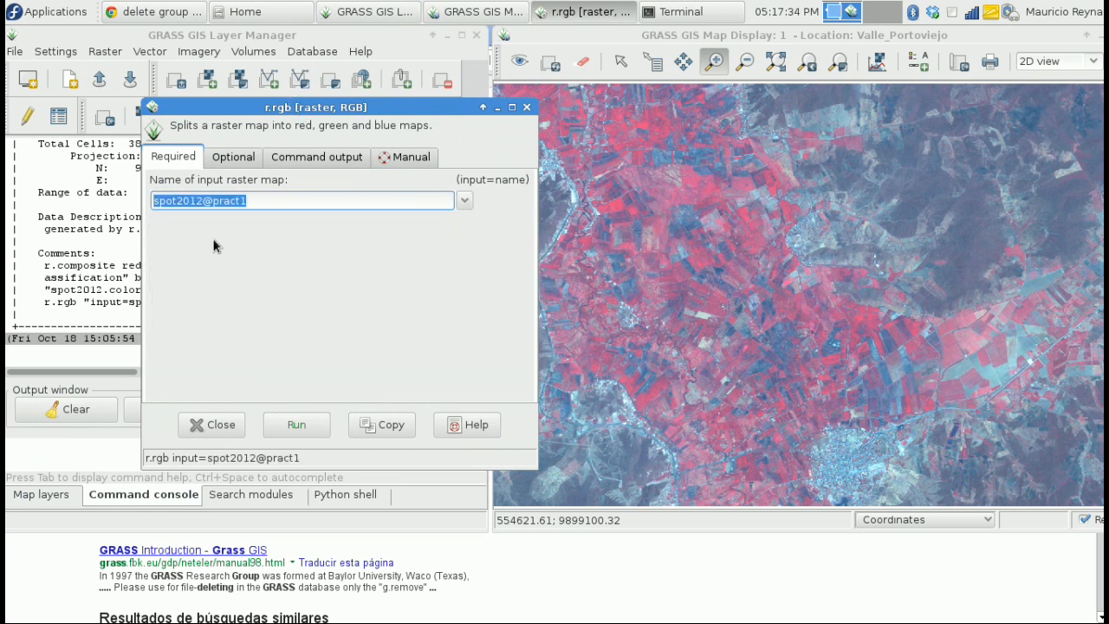
left_click(293, 428)
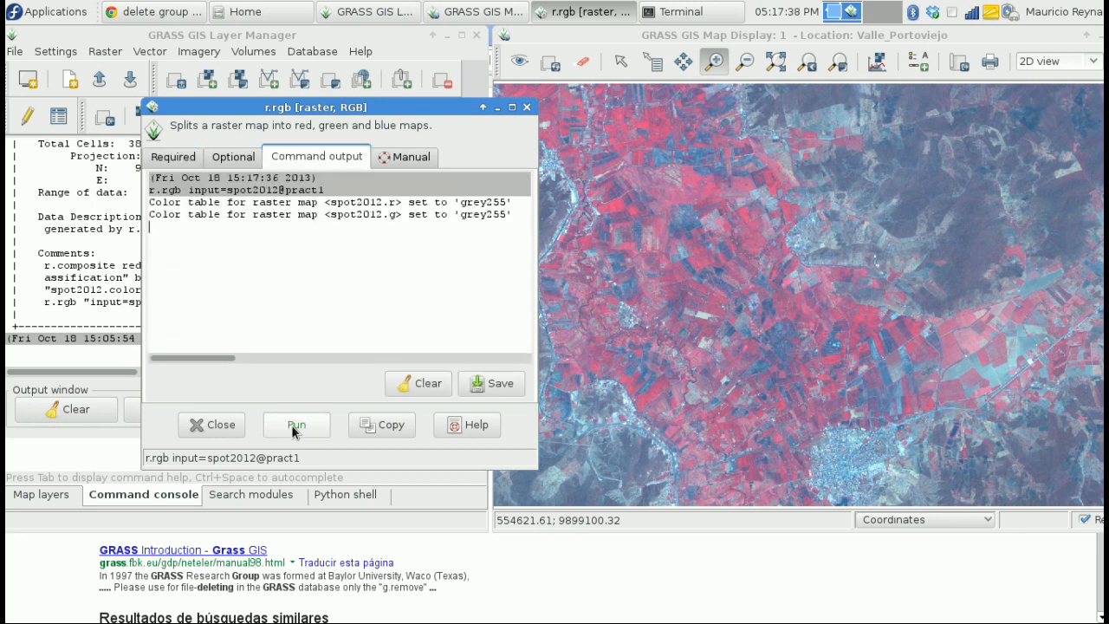
left_click(526, 106)
Step: Add the green band spot2012.g@pract1 as a raster layer to the map display
left_click(44, 494)
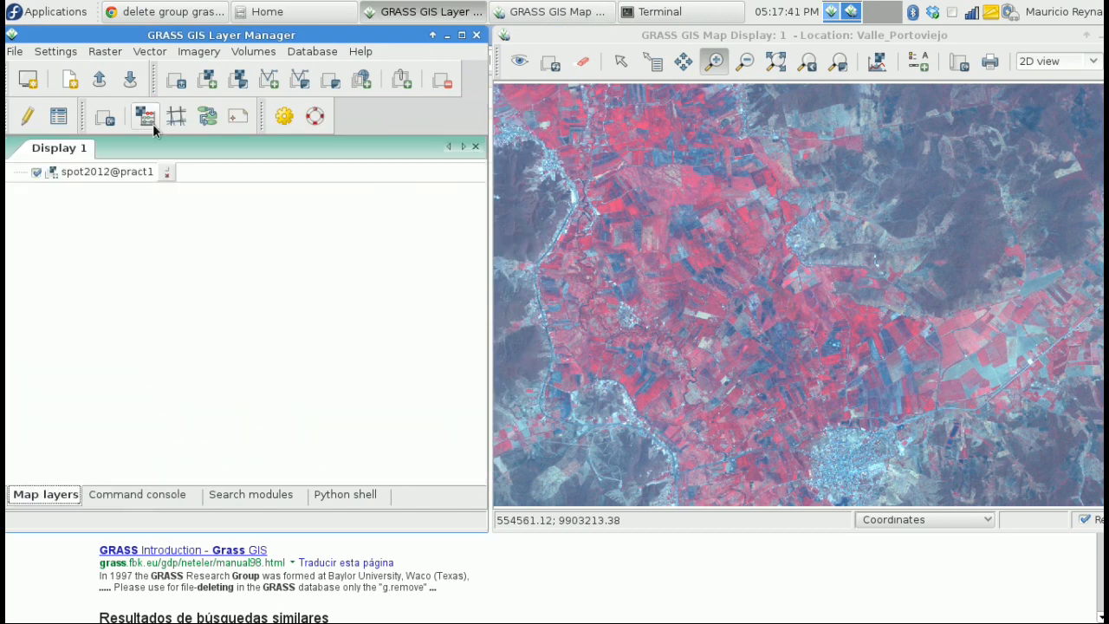
left_click(207, 78)
left_click(655, 292)
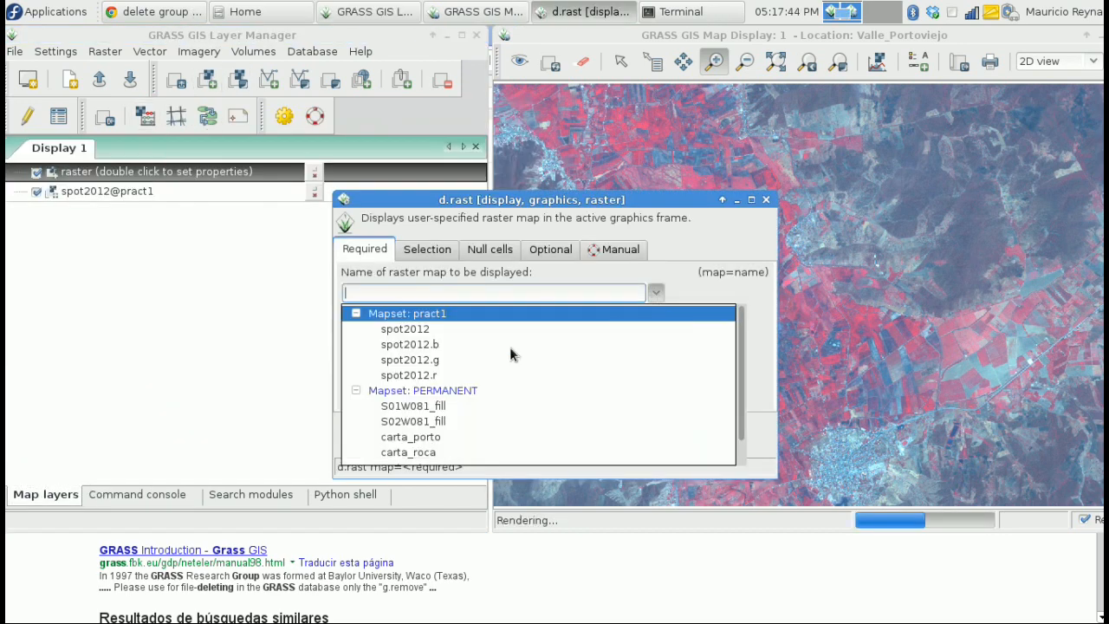
left_click(428, 356)
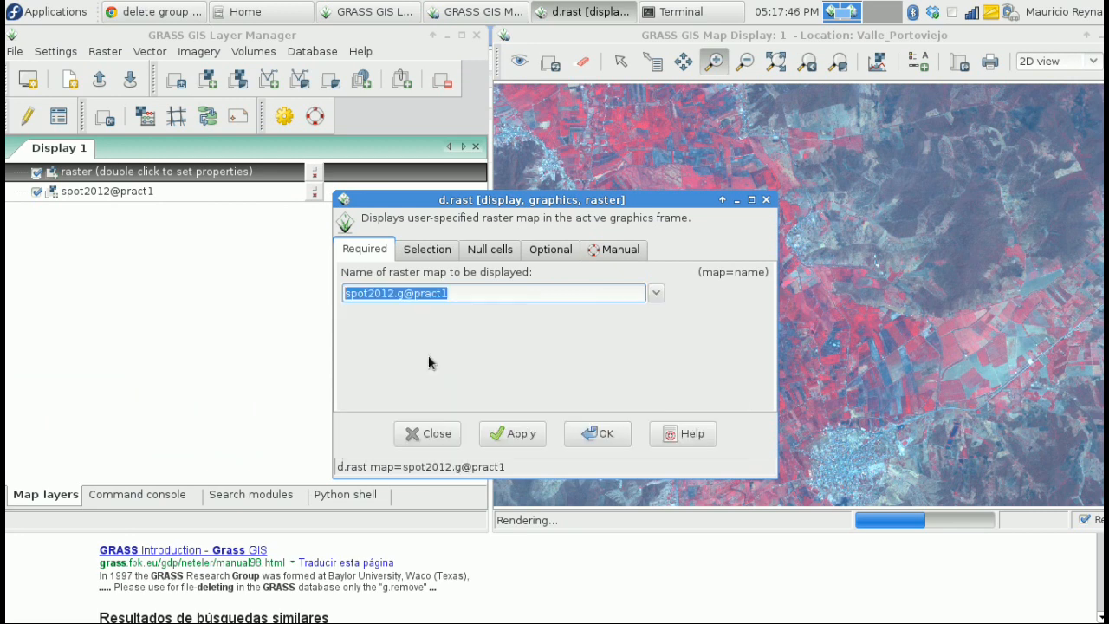
left_click(532, 442)
left_click(766, 200)
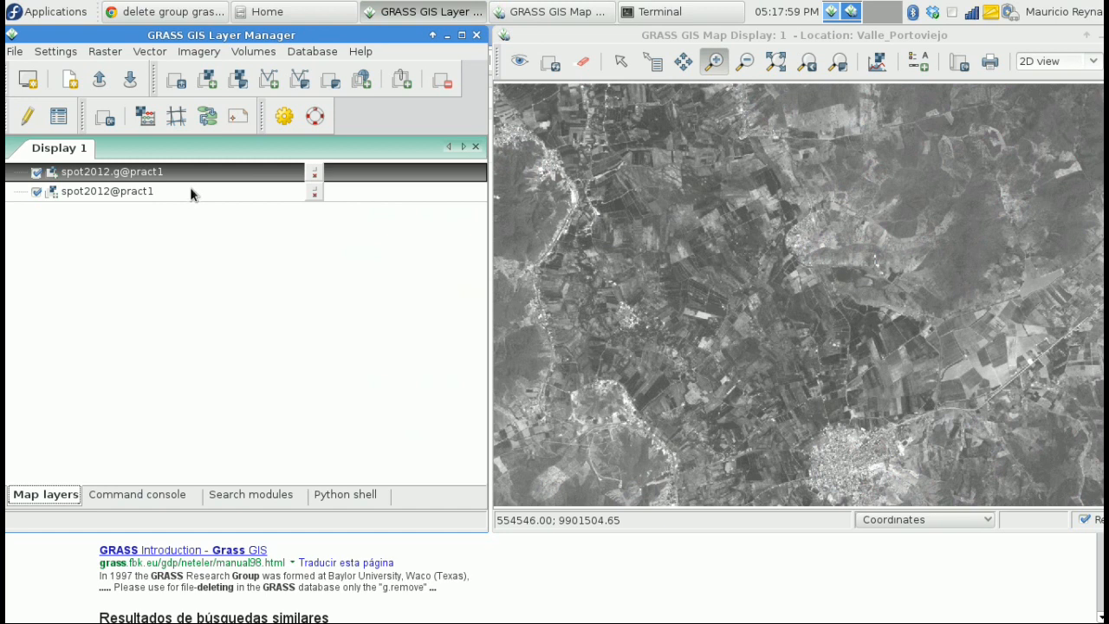
Step: Start a new imagery group named g1 with i.group
left_click(204, 54)
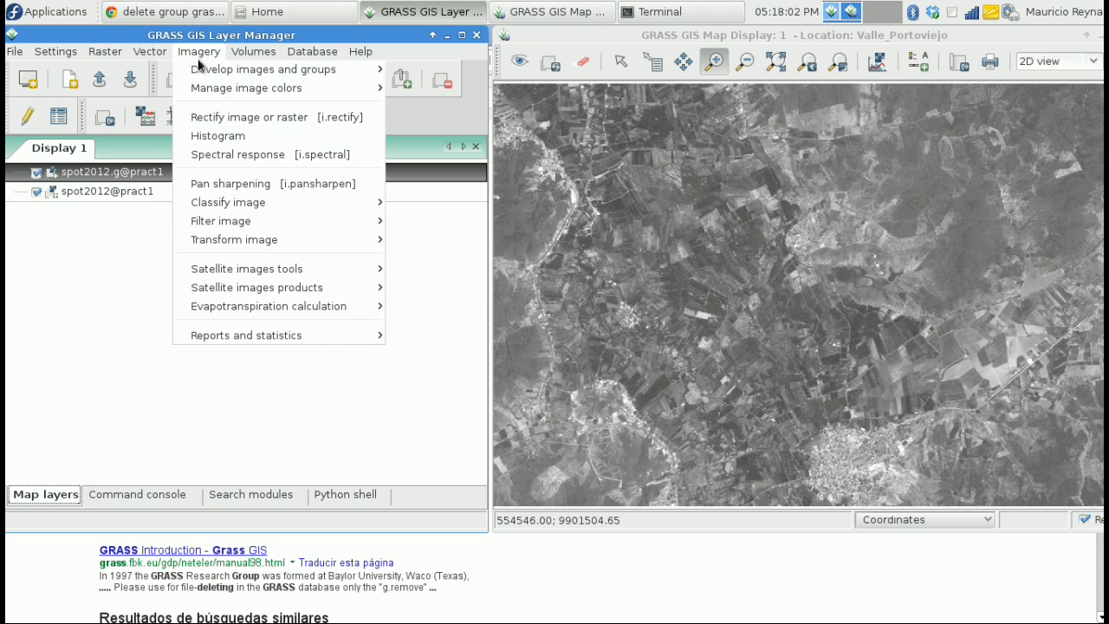
mouse_move(307, 62)
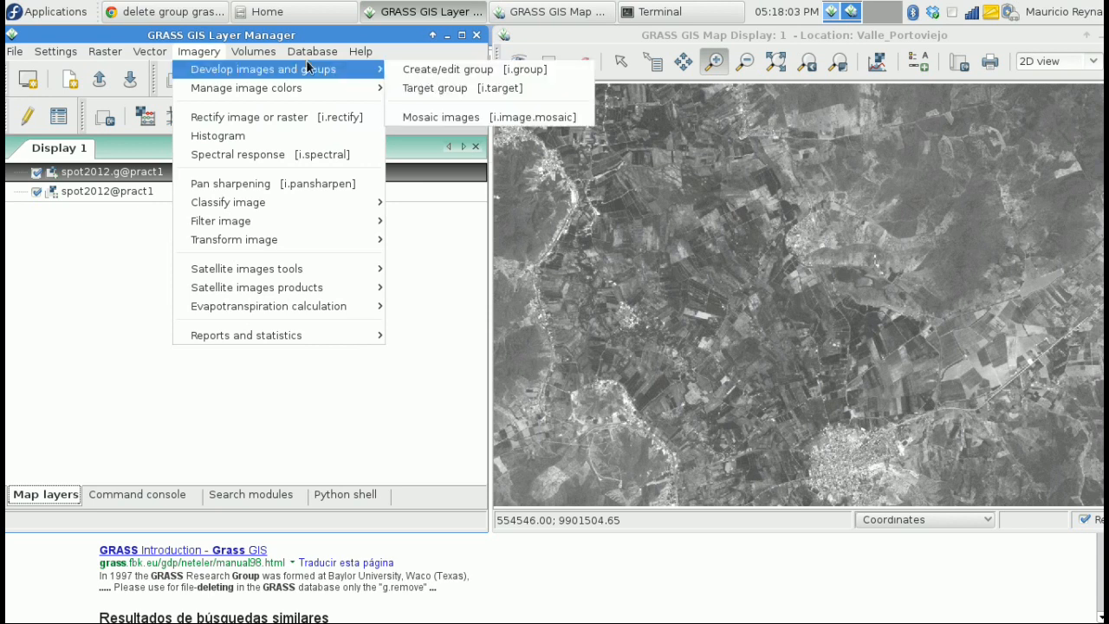
left_click(450, 70)
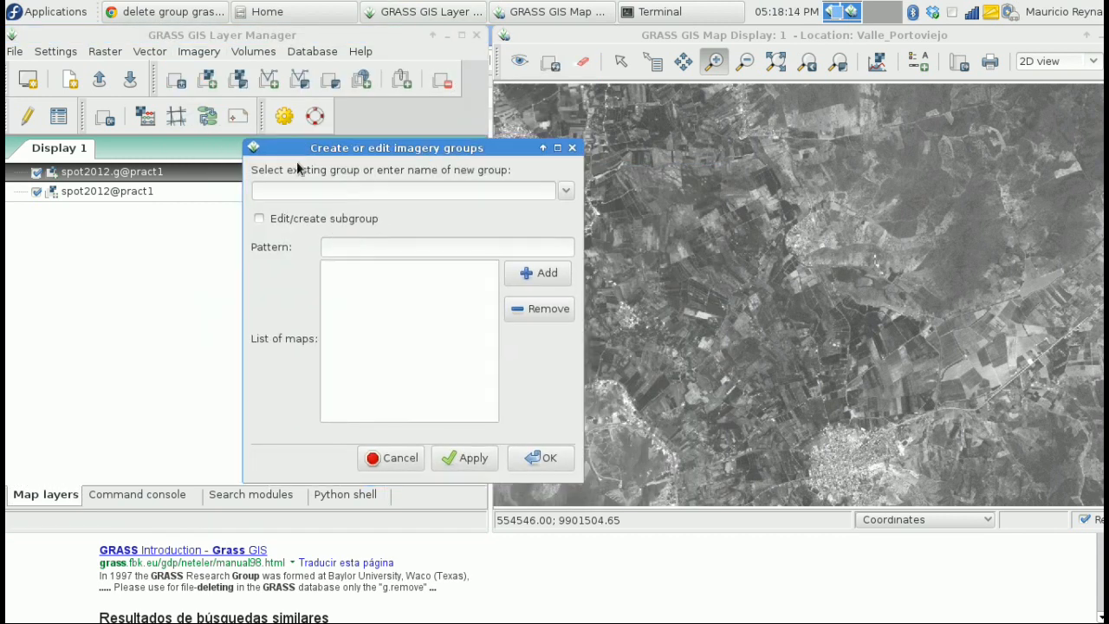
left_click(306, 190)
type("g1")
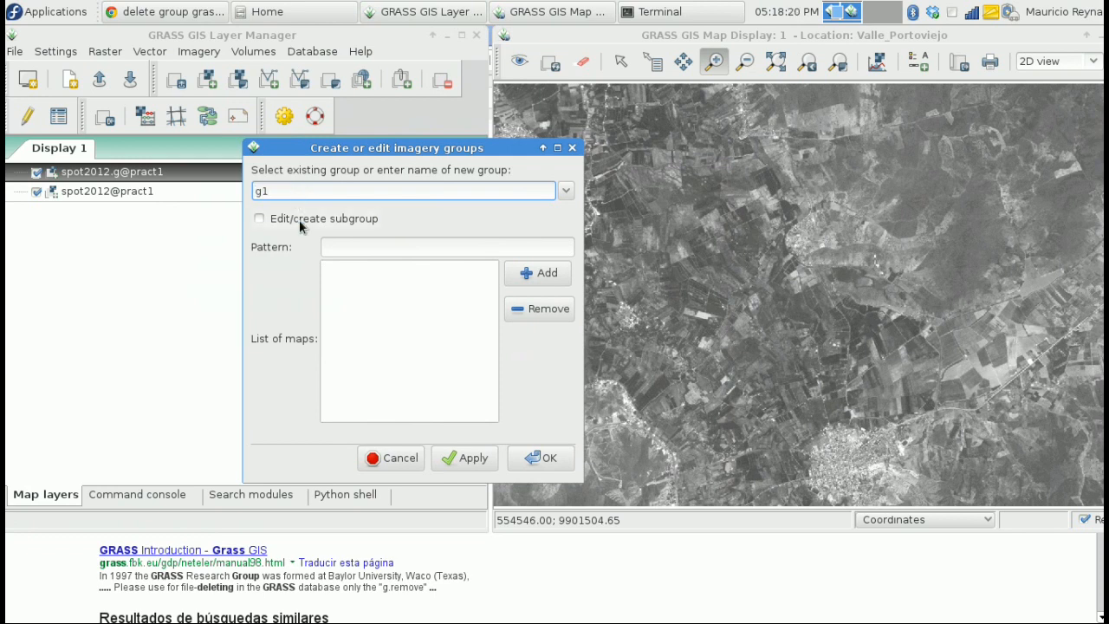
left_click(355, 247)
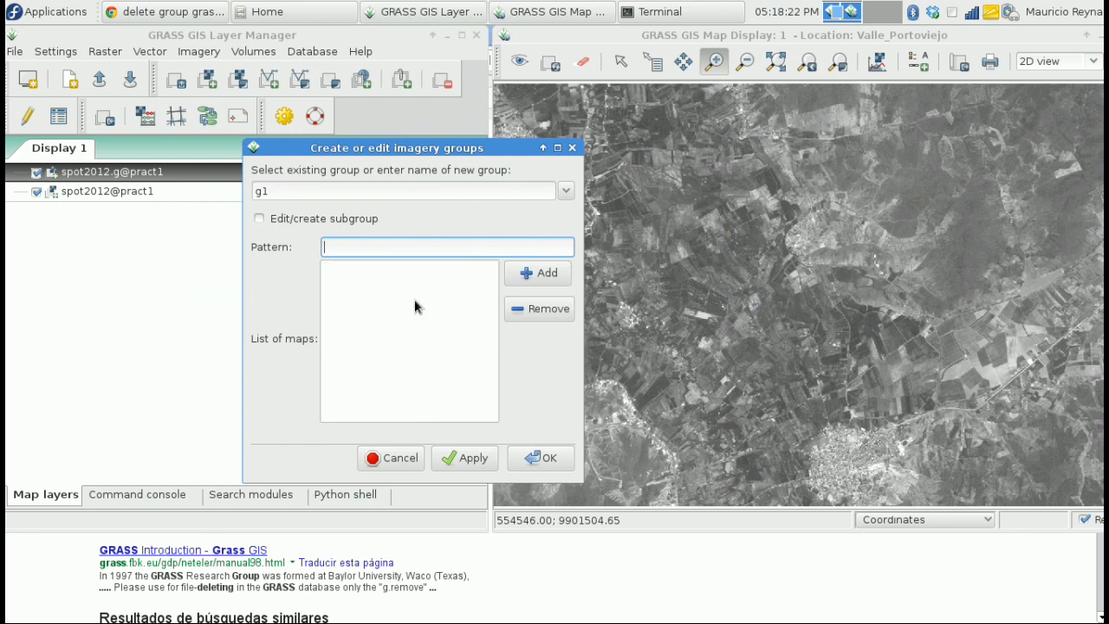
Step: Add the raster maps spot2012, spot2012.b, spot2012.g and spot2012.r from mapset pract1 to group g1
left_click(535, 272)
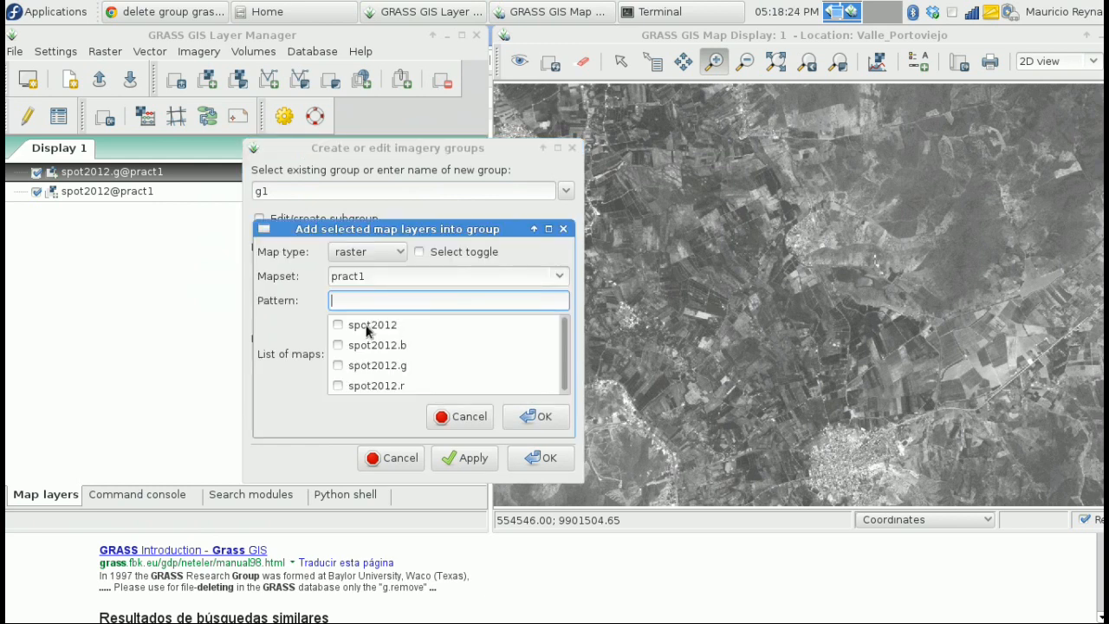
left_click(338, 325)
left_click(338, 345)
left_click(338, 365)
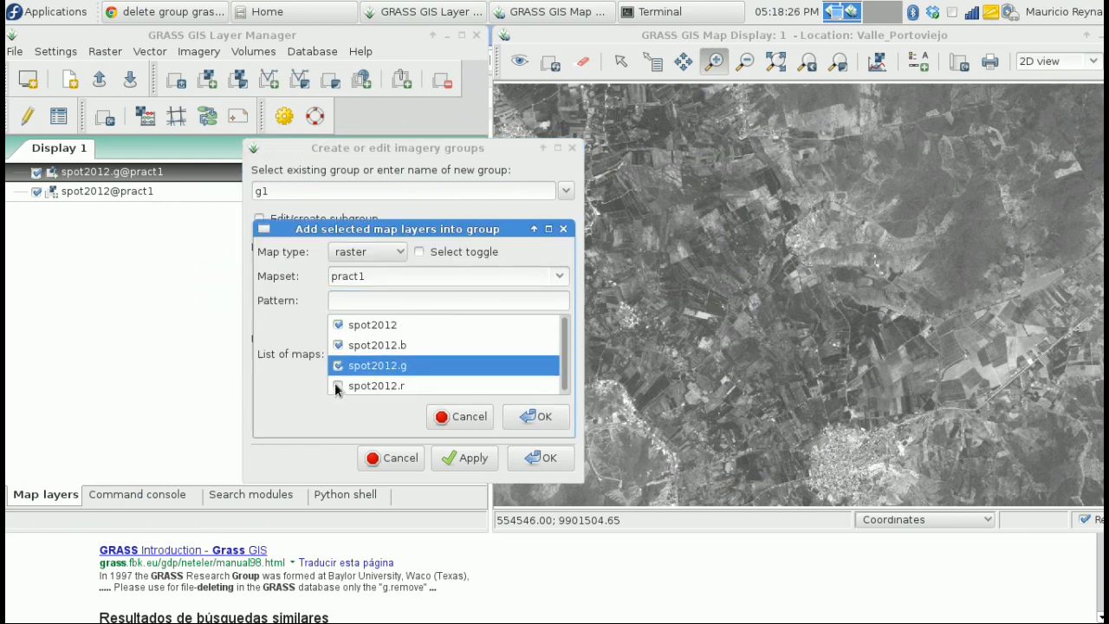
left_click(338, 385)
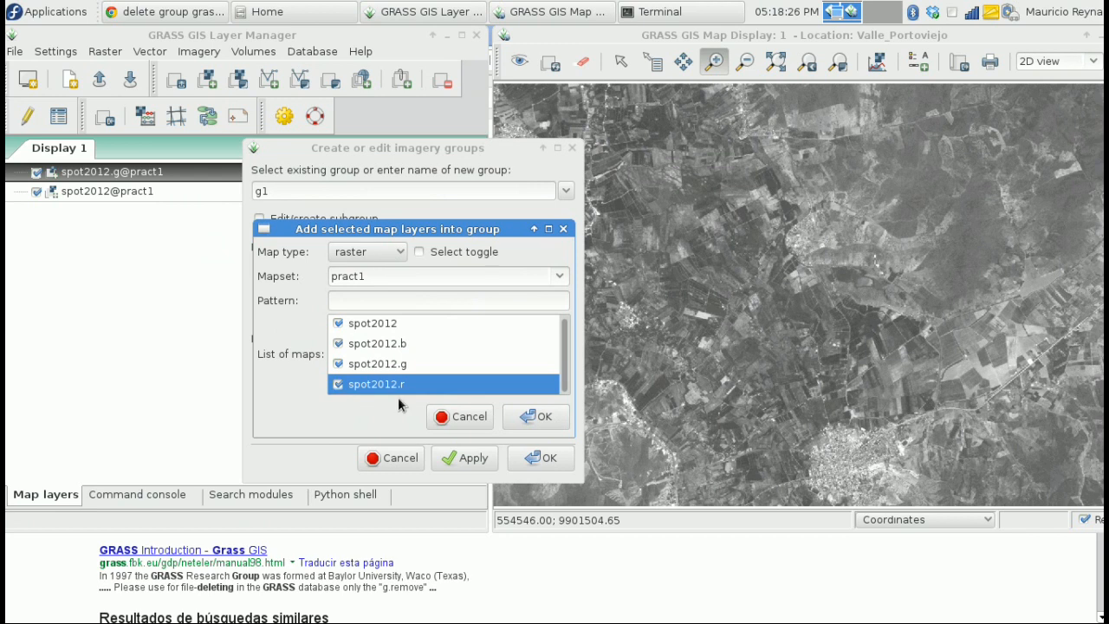
left_click(541, 417)
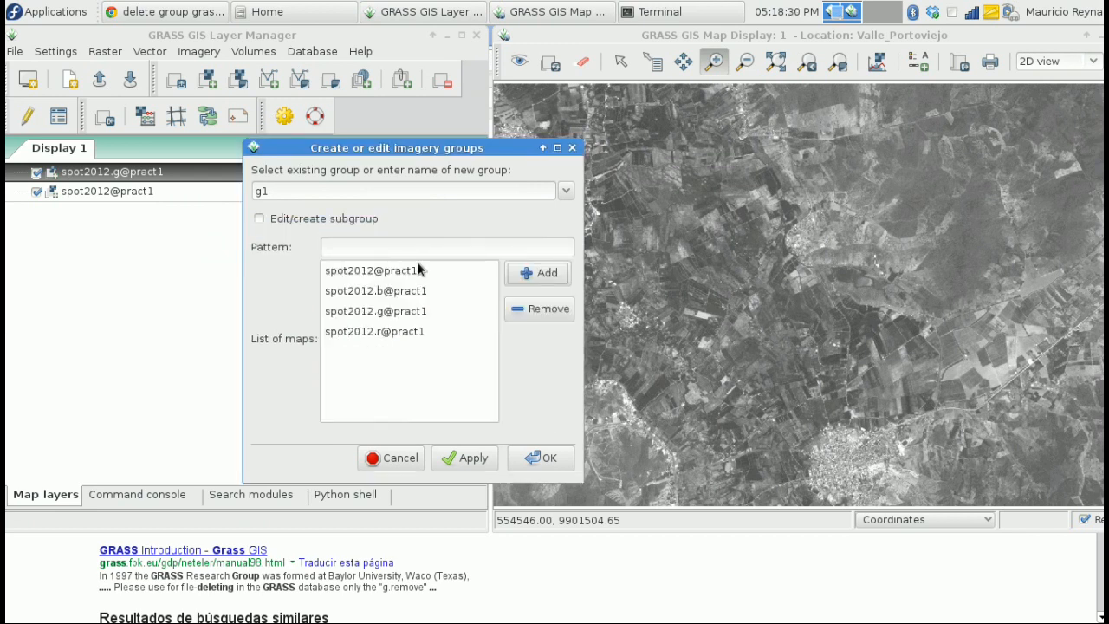
Step: Apply the changes to group g1 and create its subgroup sg1 containing spot2012.b, spot2012.g and spot2012.r
left_click(269, 218)
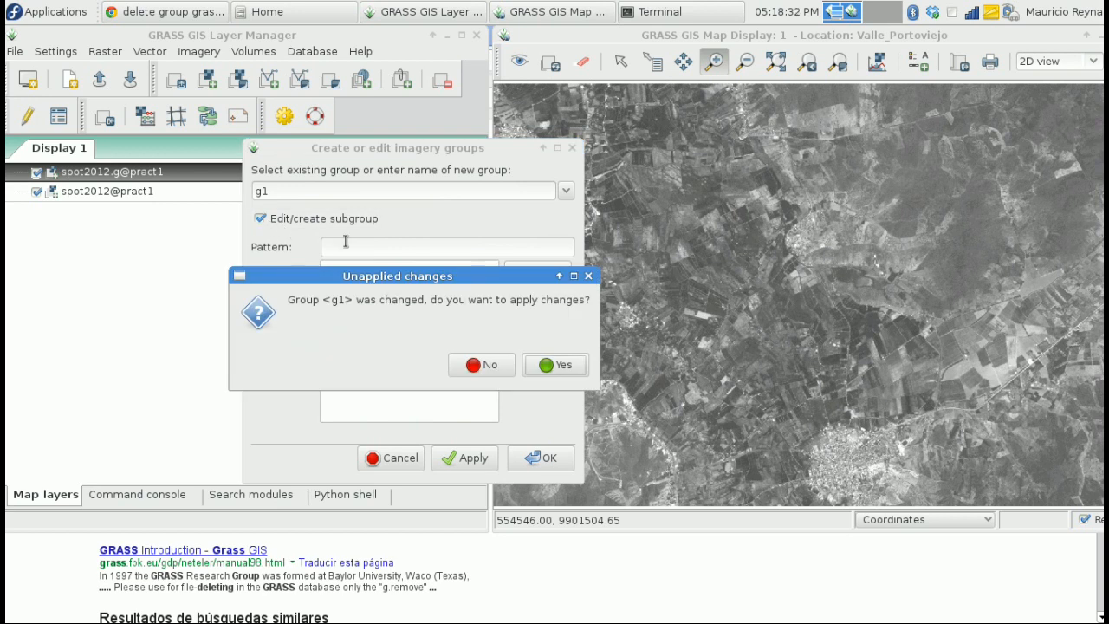
left_click(543, 366)
left_click(293, 257)
type("sg1")
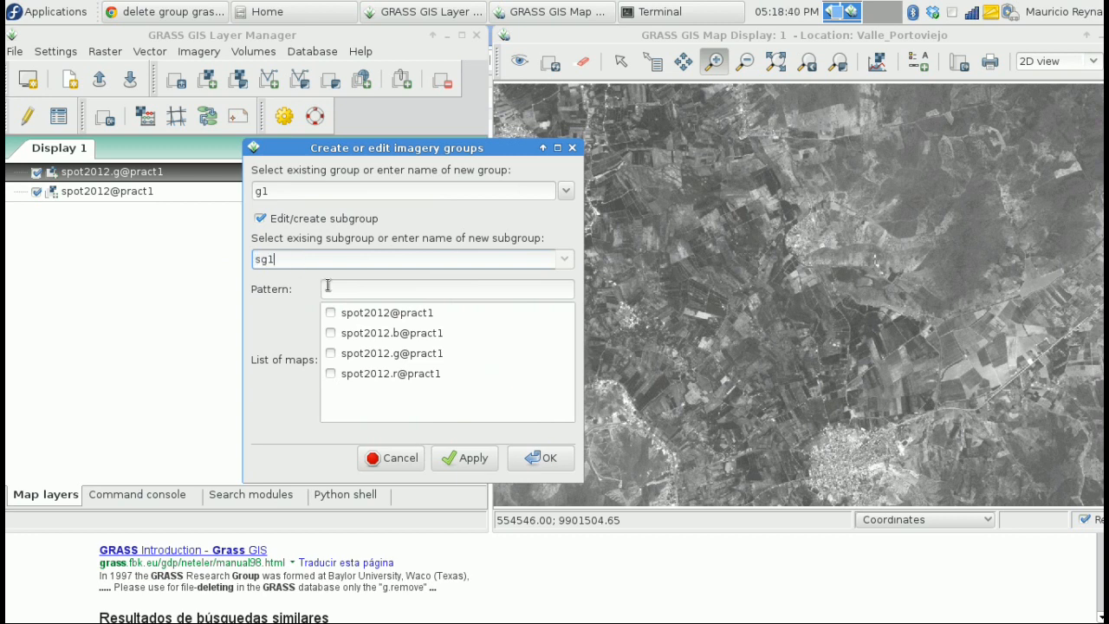
left_click(331, 336)
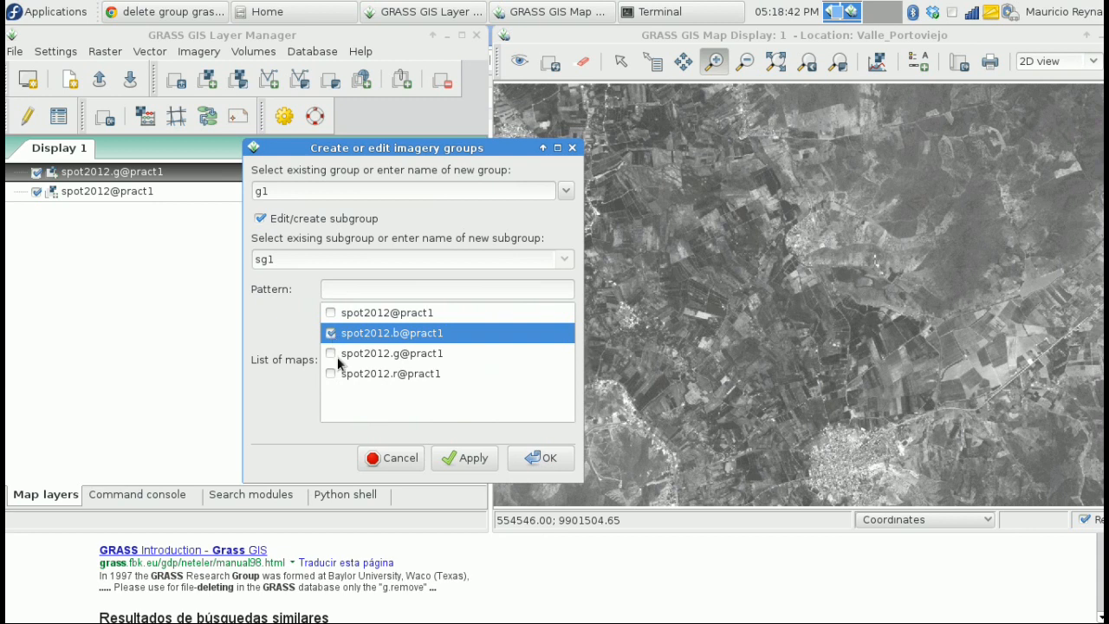
left_click(334, 355)
left_click(330, 375)
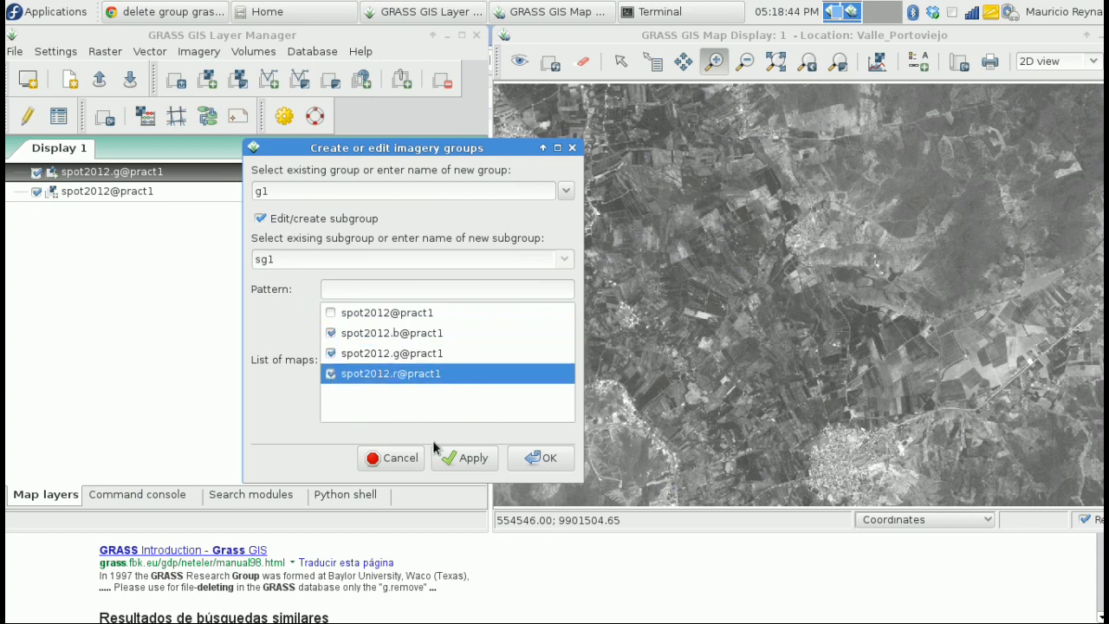
left_click(479, 461)
left_click(540, 459)
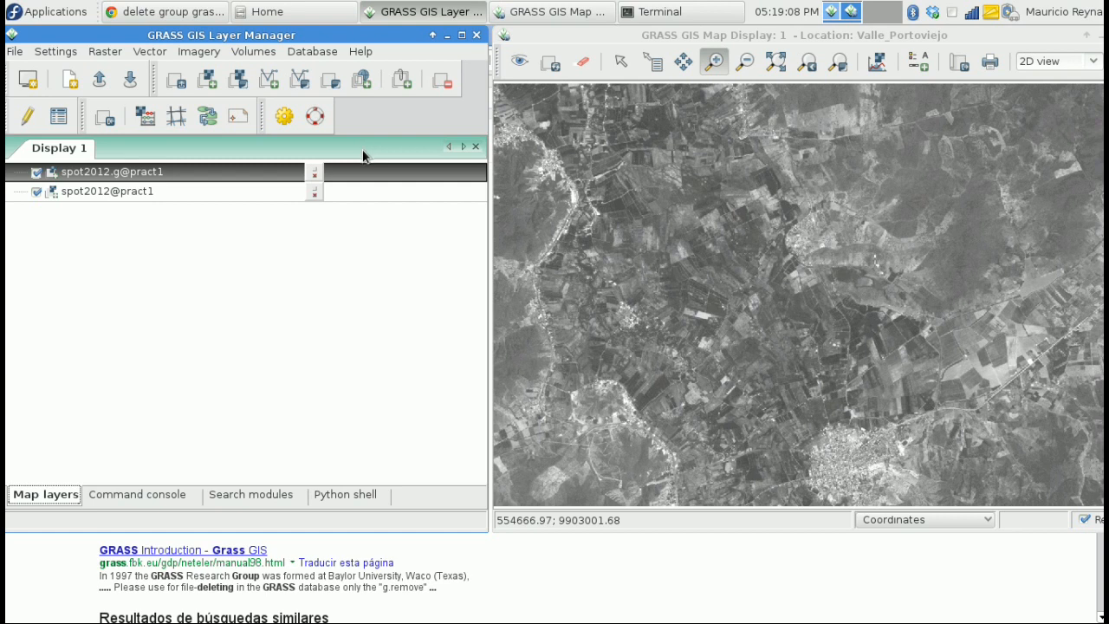
left_click(168, 494)
left_click(141, 449)
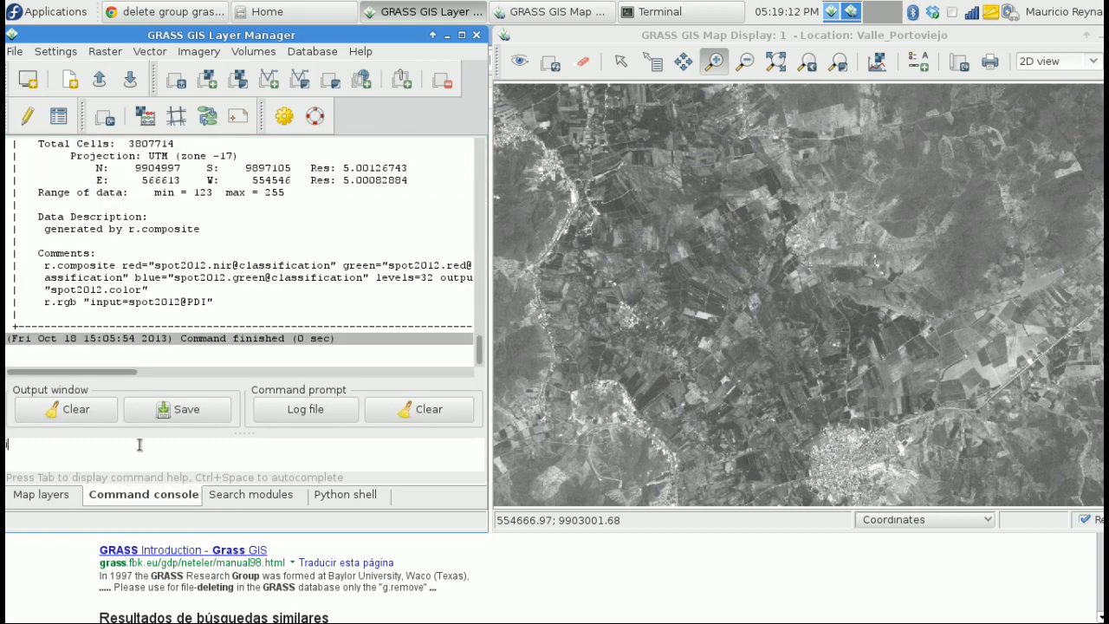
type("i.c")
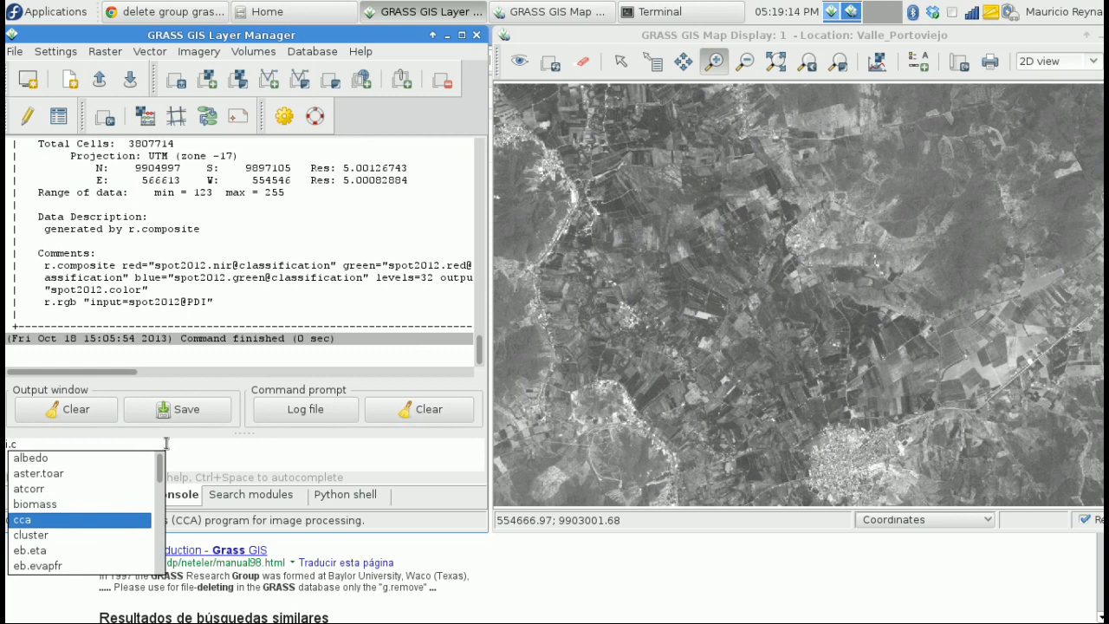
key("Down")
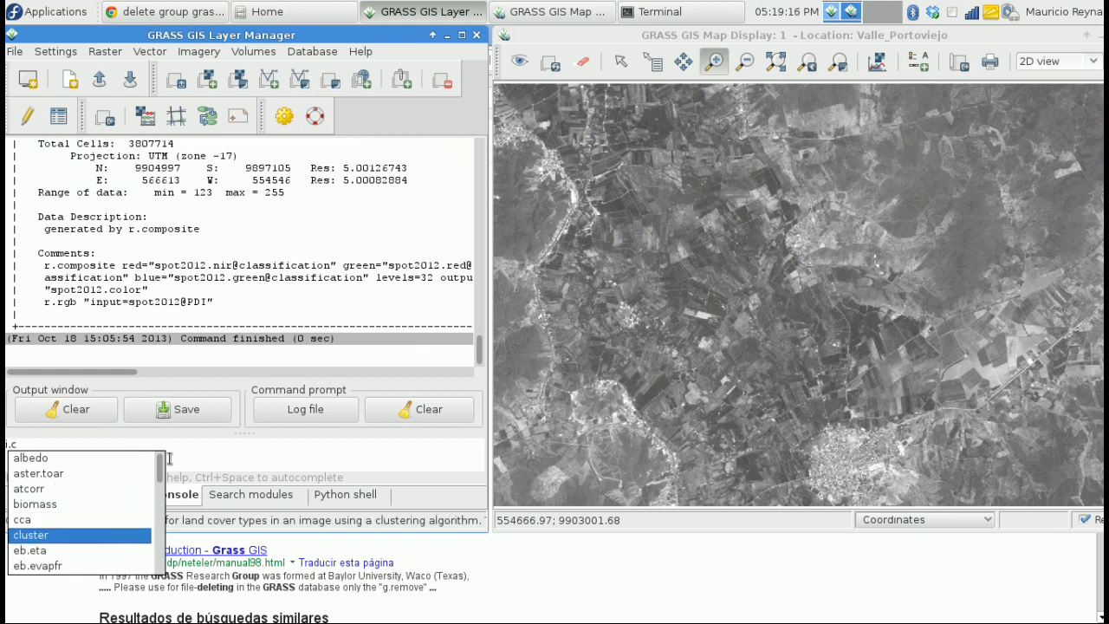
Step: Open i.cluster for unsupervised classification and choose g1@pract1 as input imagery group and sg1 as subgroup
left_click(199, 51)
mouse_move(243, 221)
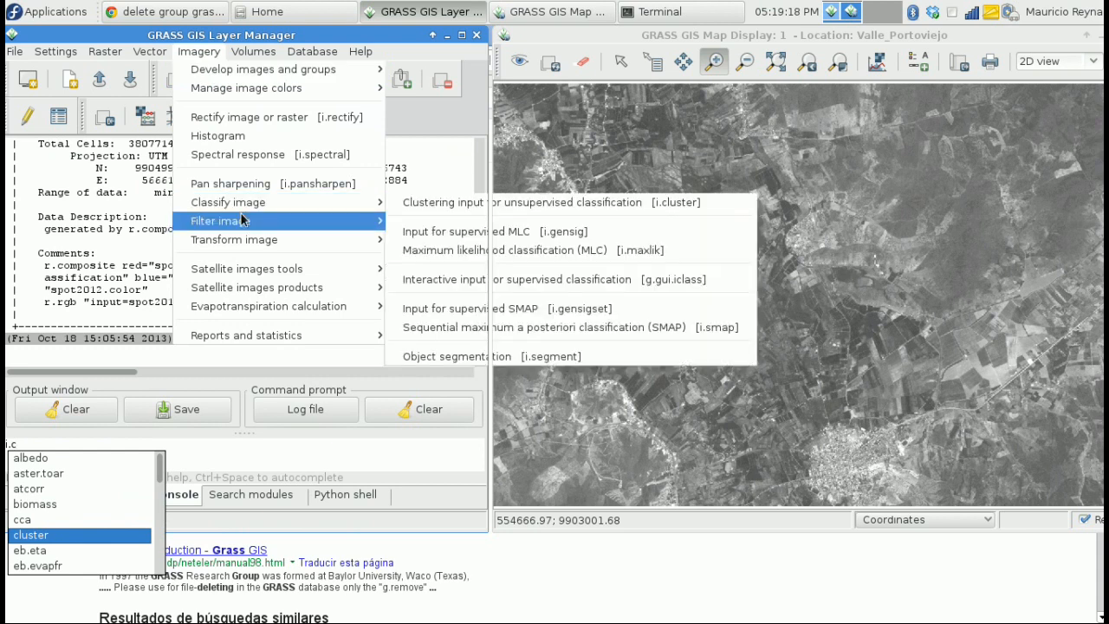
mouse_move(237, 202)
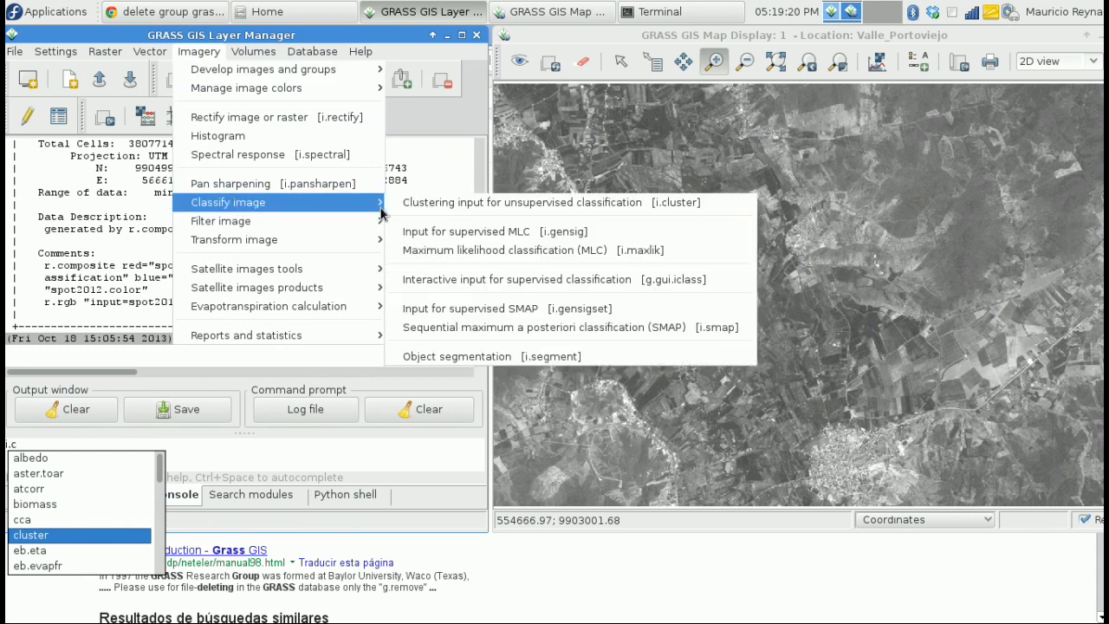
left_click(673, 208)
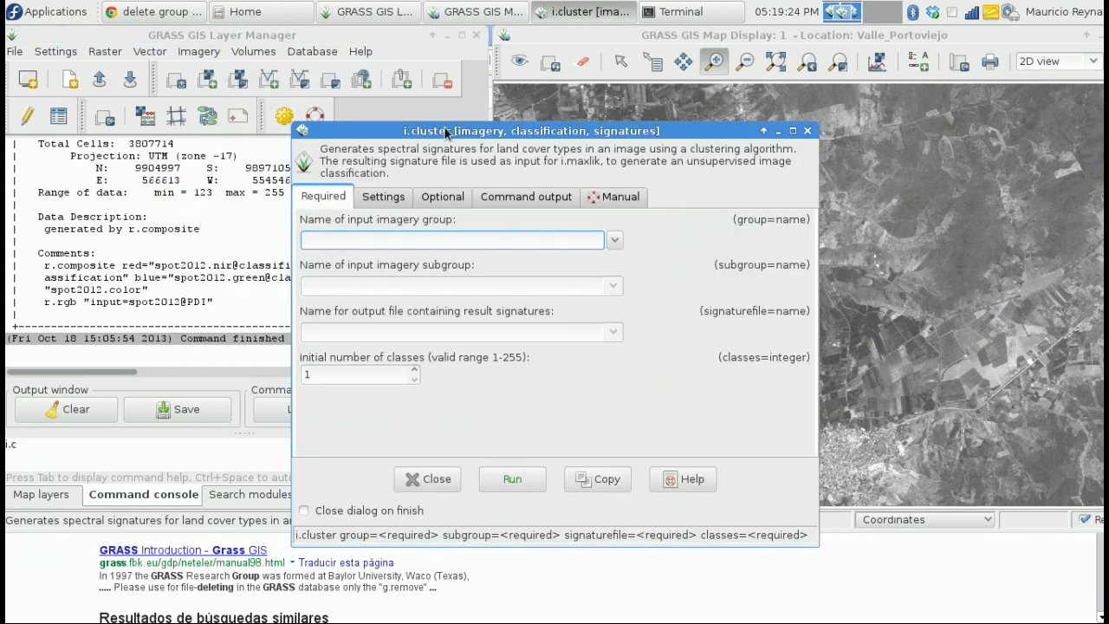
left_click_drag(445, 132, 309, 116)
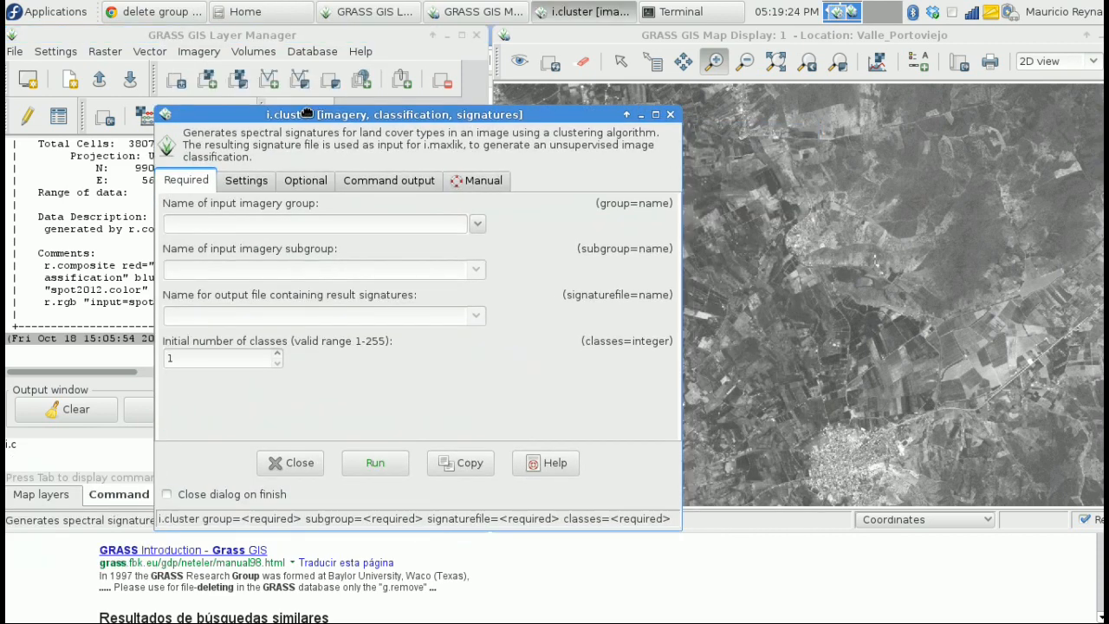
left_click(477, 224)
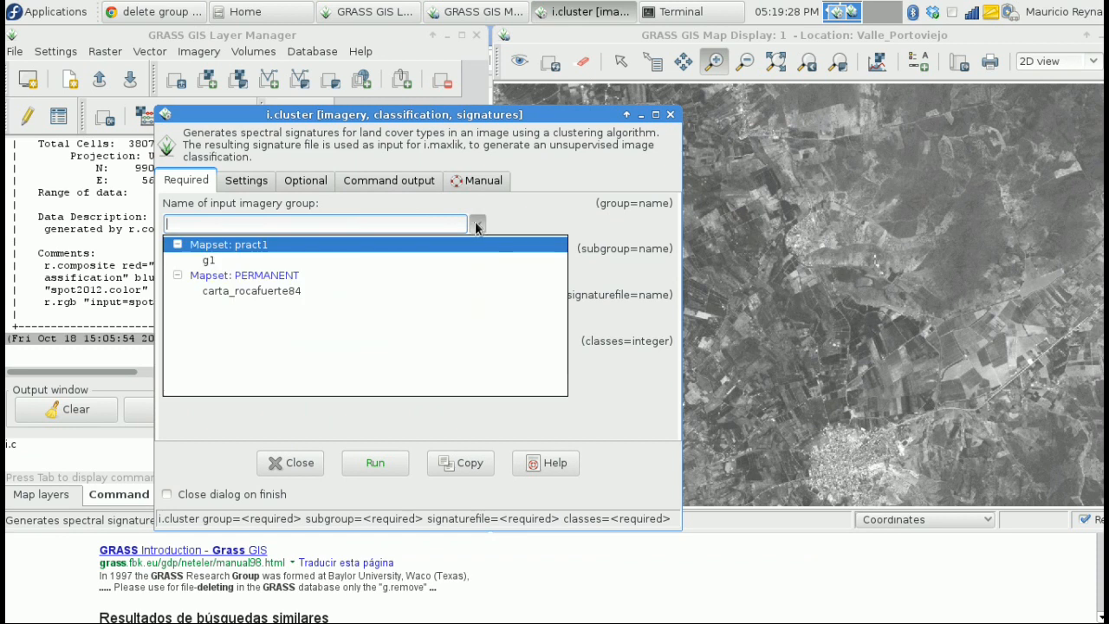
left_click(208, 261)
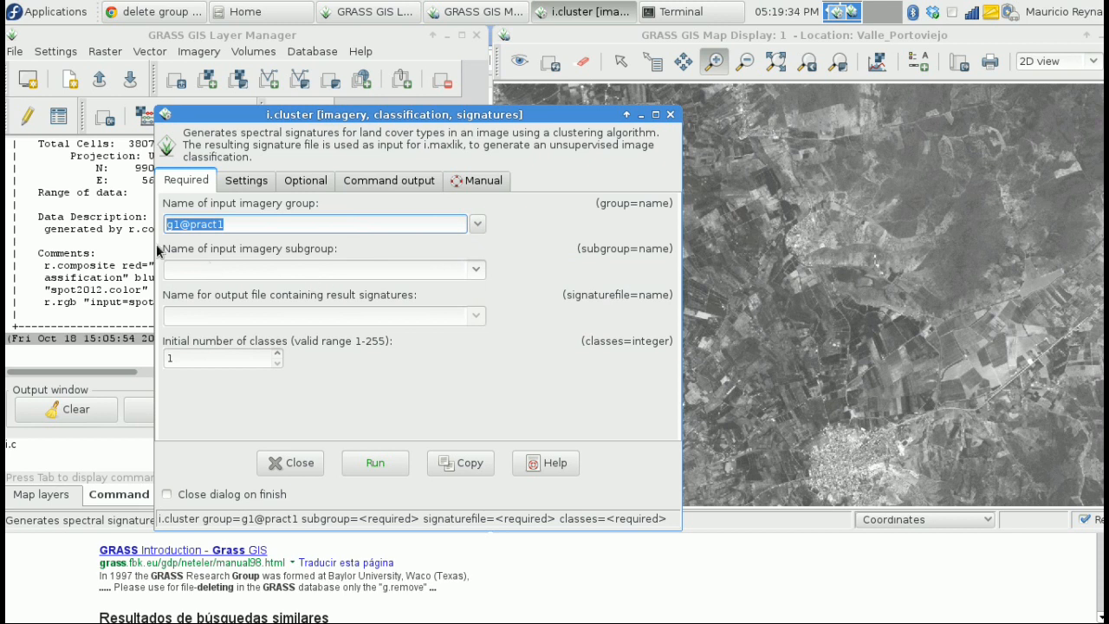
left_click(476, 270)
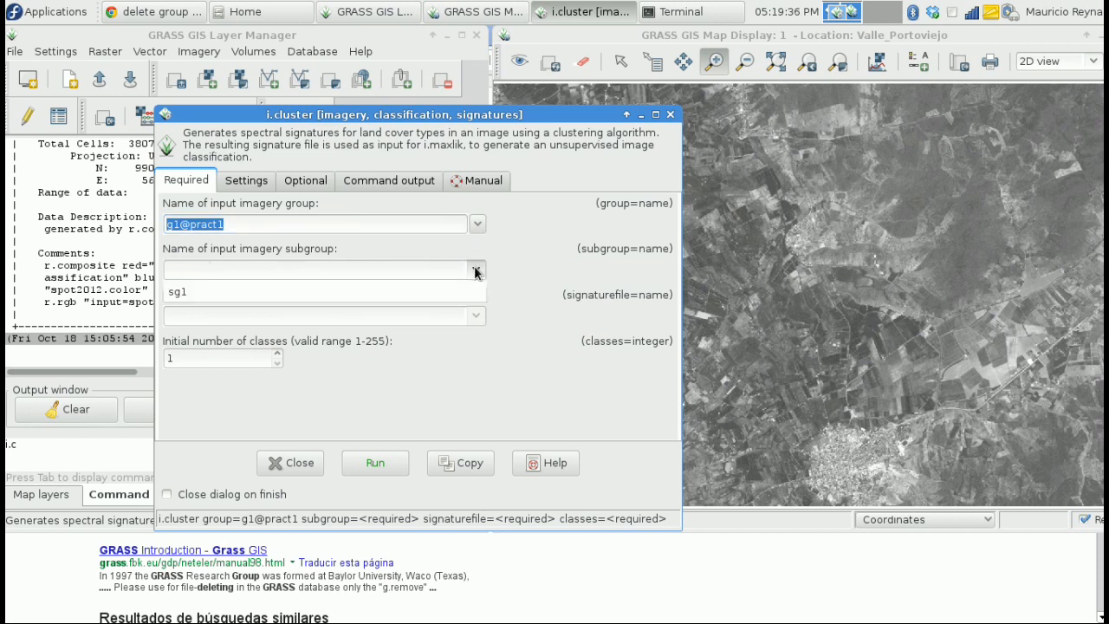
left_click(194, 293)
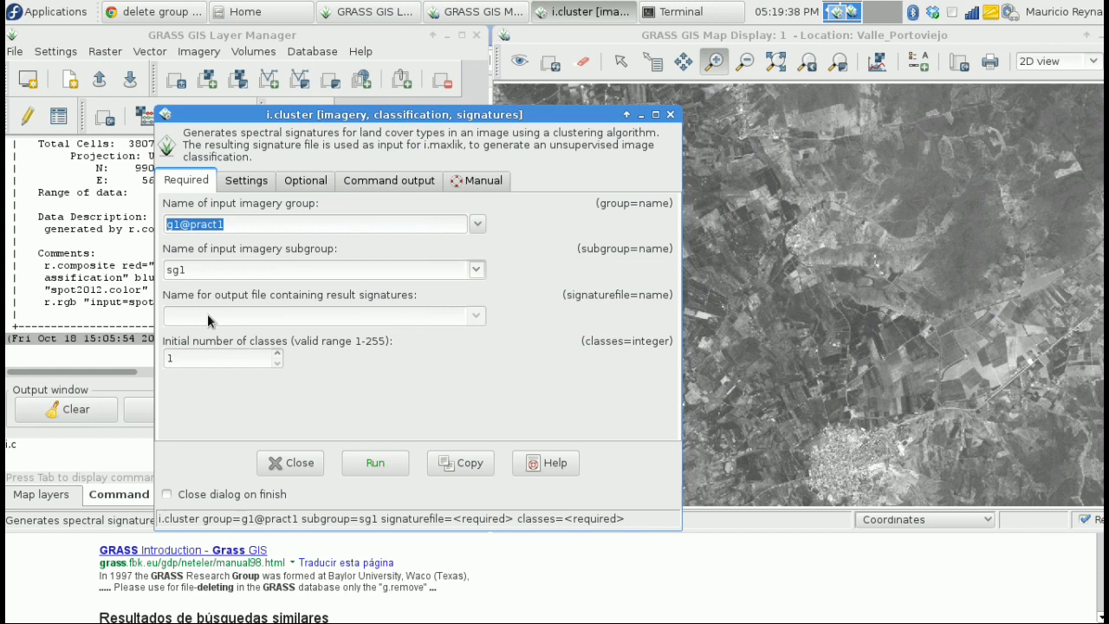
Step: Name the output signature file firmas1 and set the initial number of classes to 5
left_click(213, 317)
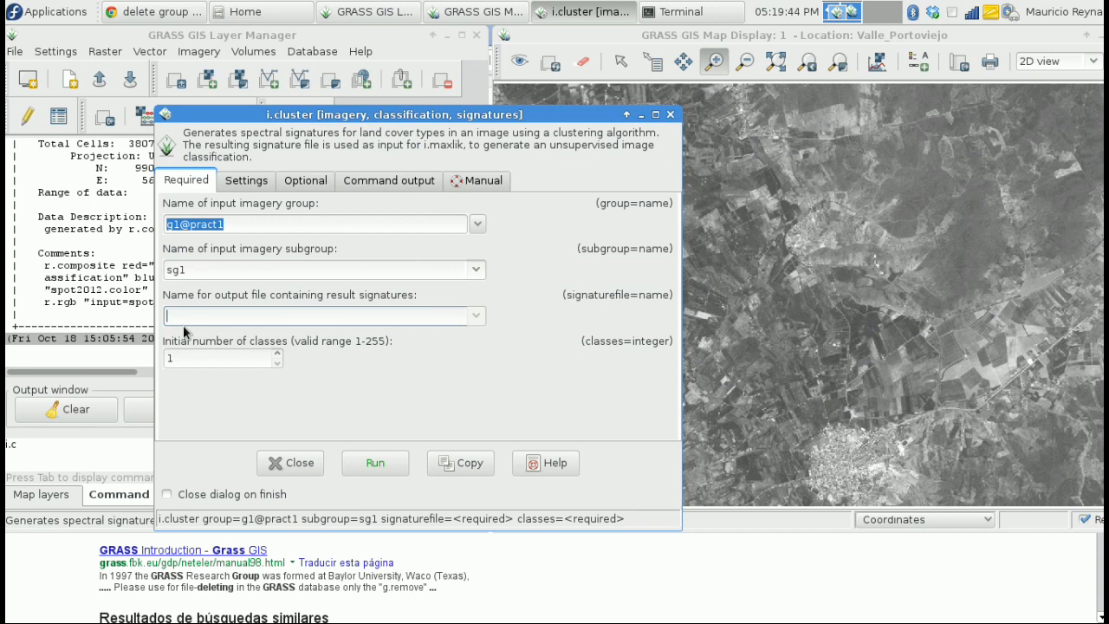
type("firmas1")
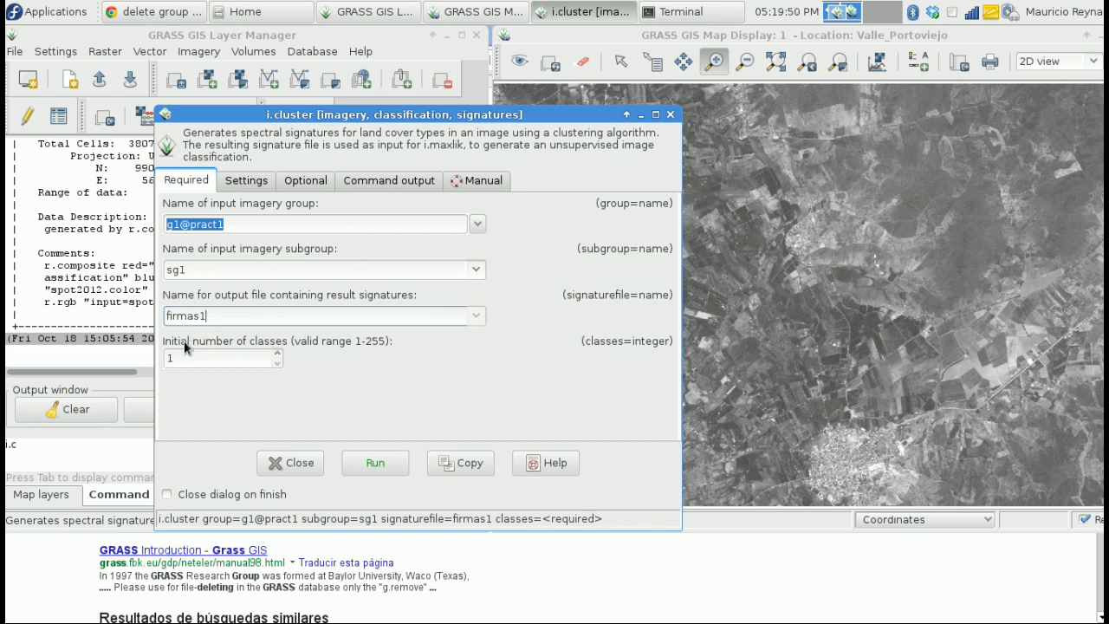
left_click(180, 356)
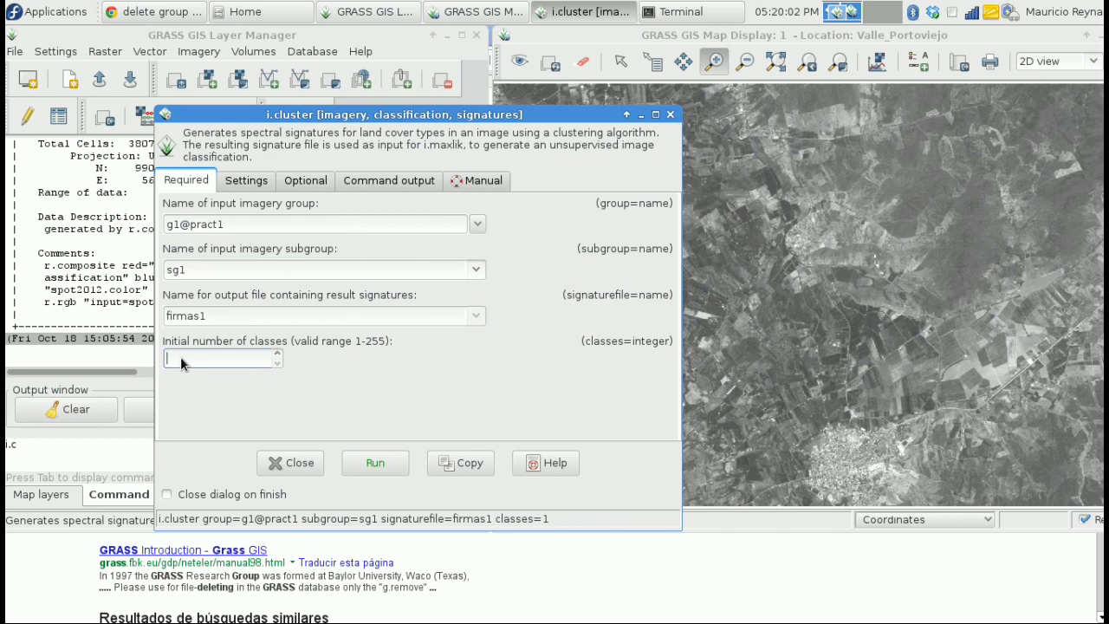
type("5")
Step: Set the maximum number of clustering iterations to 10 in the i.cluster settings
left_click(247, 187)
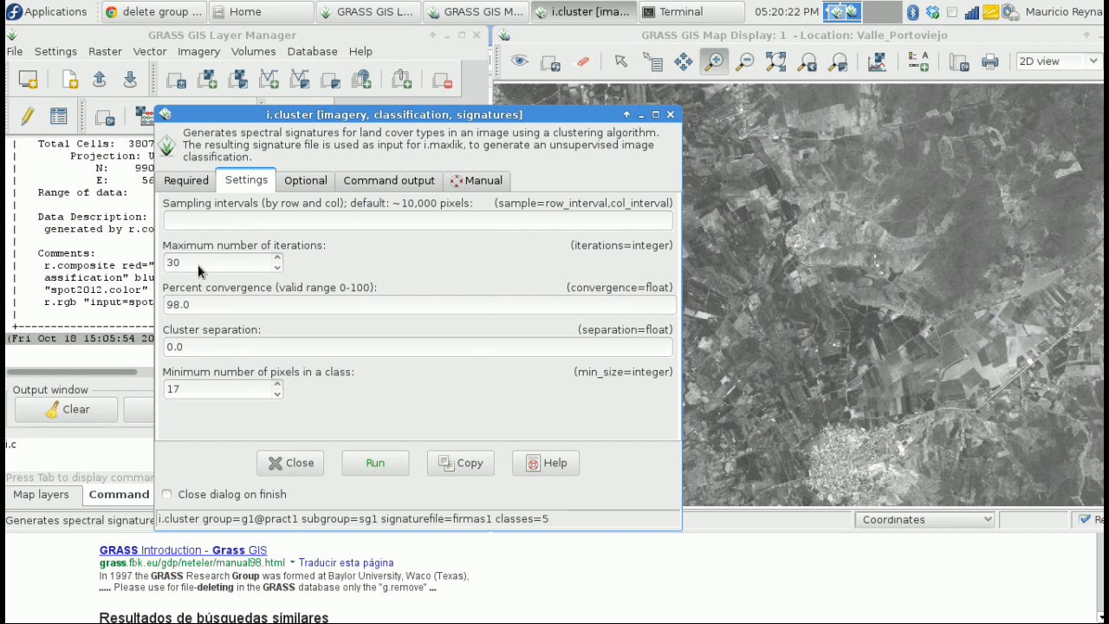
double_click(171, 265)
type("10")
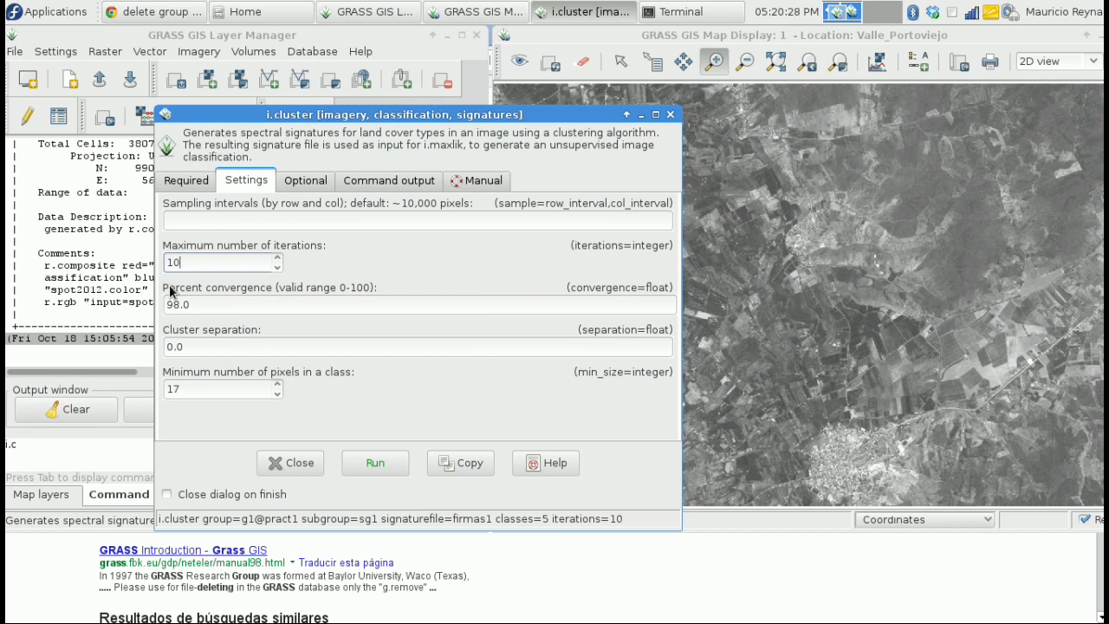
double_click(198, 304)
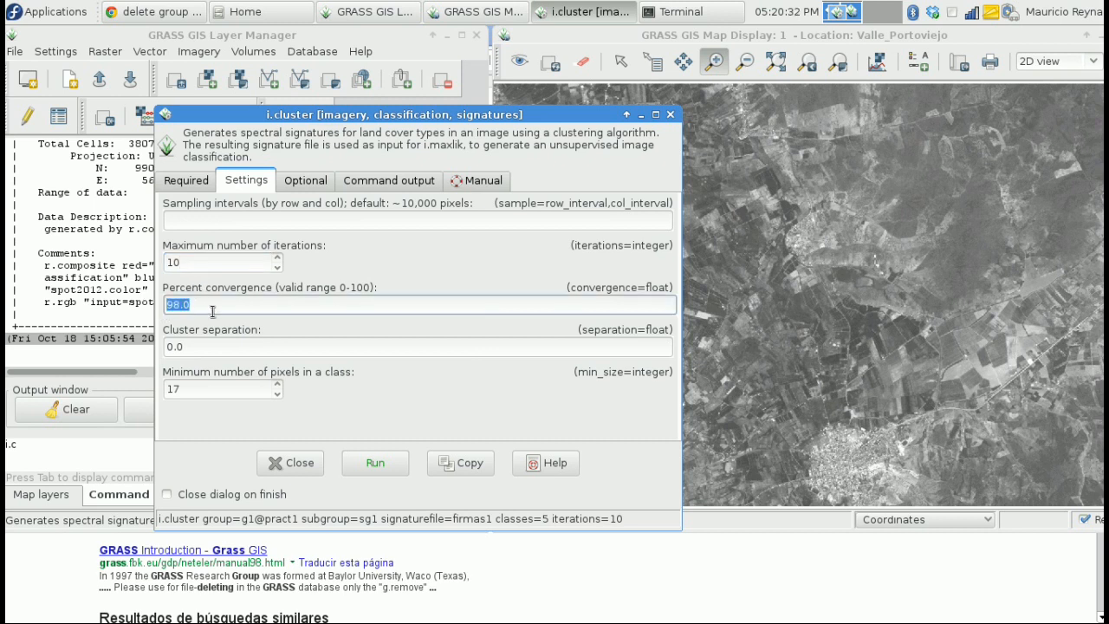
double_click(177, 389)
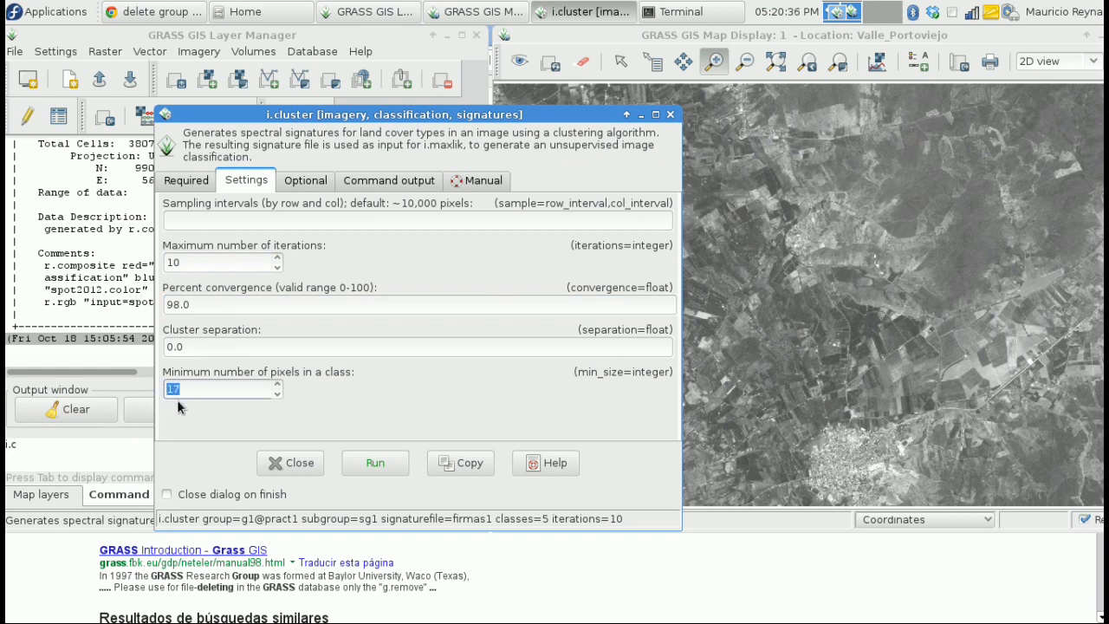
double_click(192, 263)
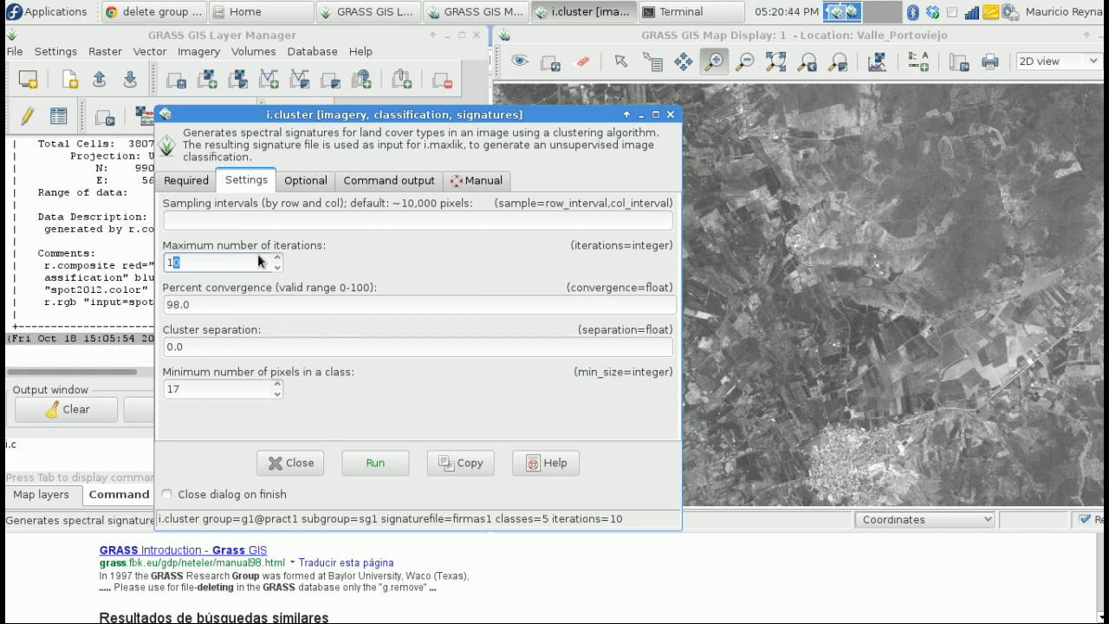
Step: Name the output file for the final i.cluster report "report"
left_click(294, 180)
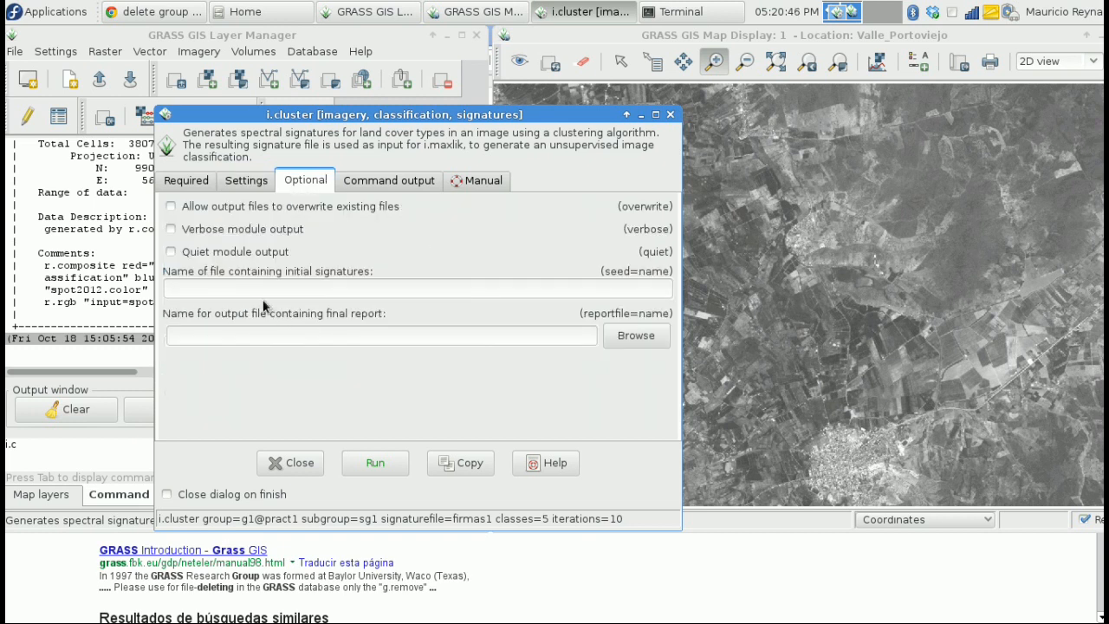
left_click(254, 339)
type("report")
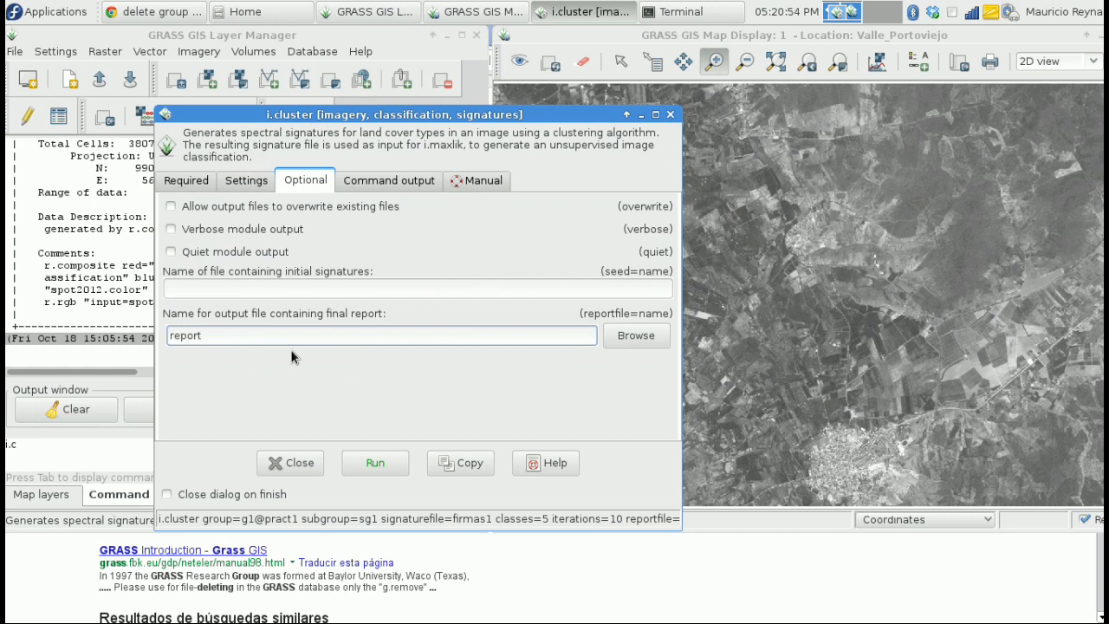
Step: Allow i.cluster to overwrite existing output files, run it to generate the firmas1 signatures, and close the module
left_click(376, 465)
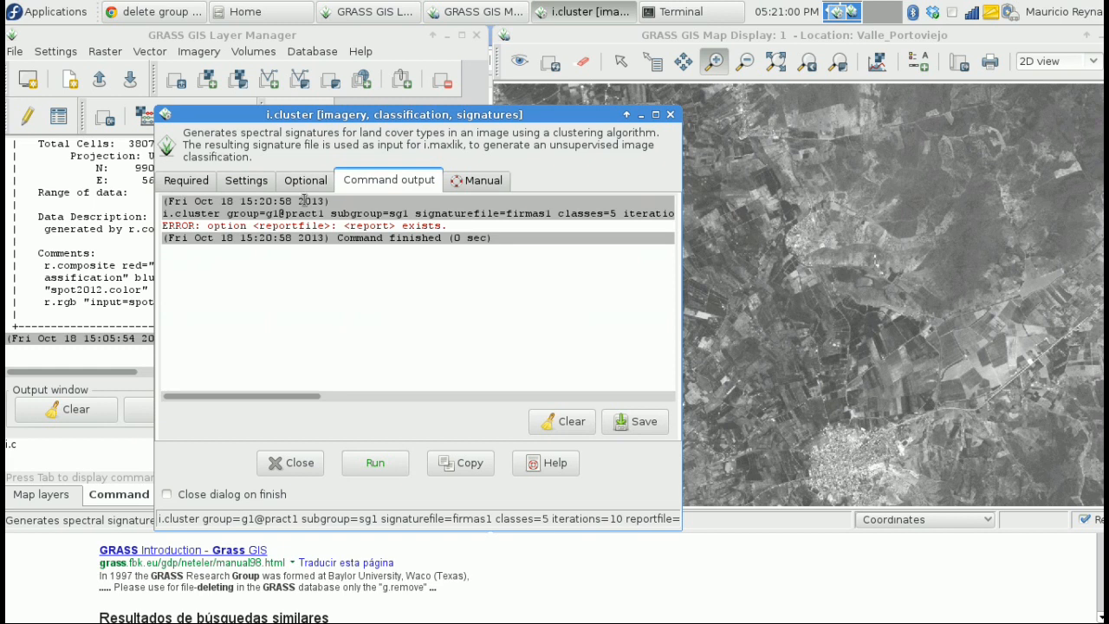
left_click(312, 179)
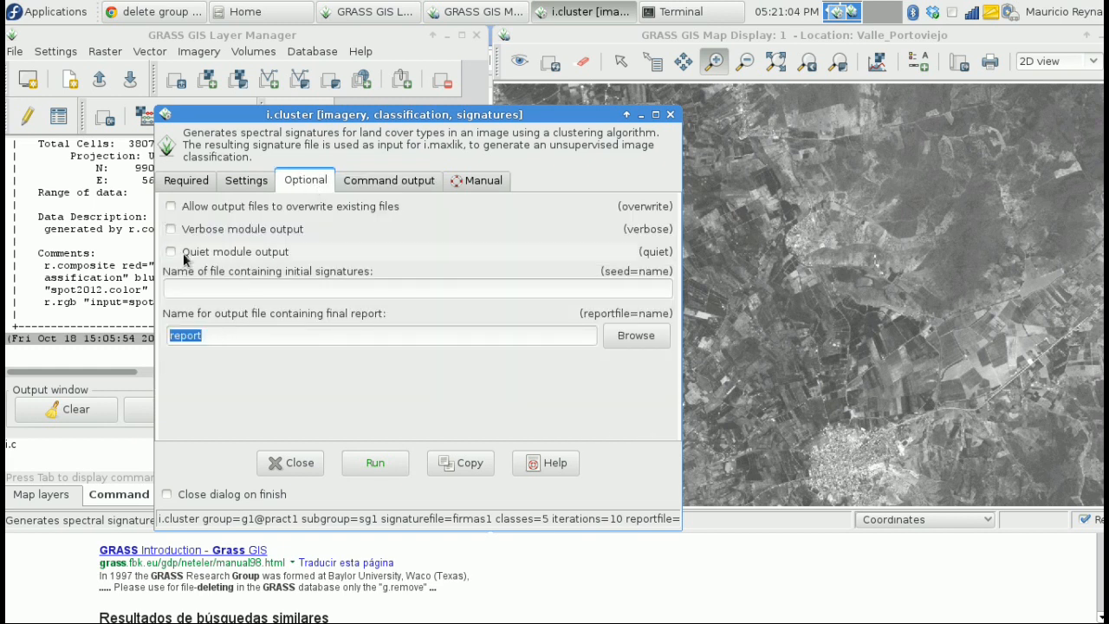
left_click(170, 208)
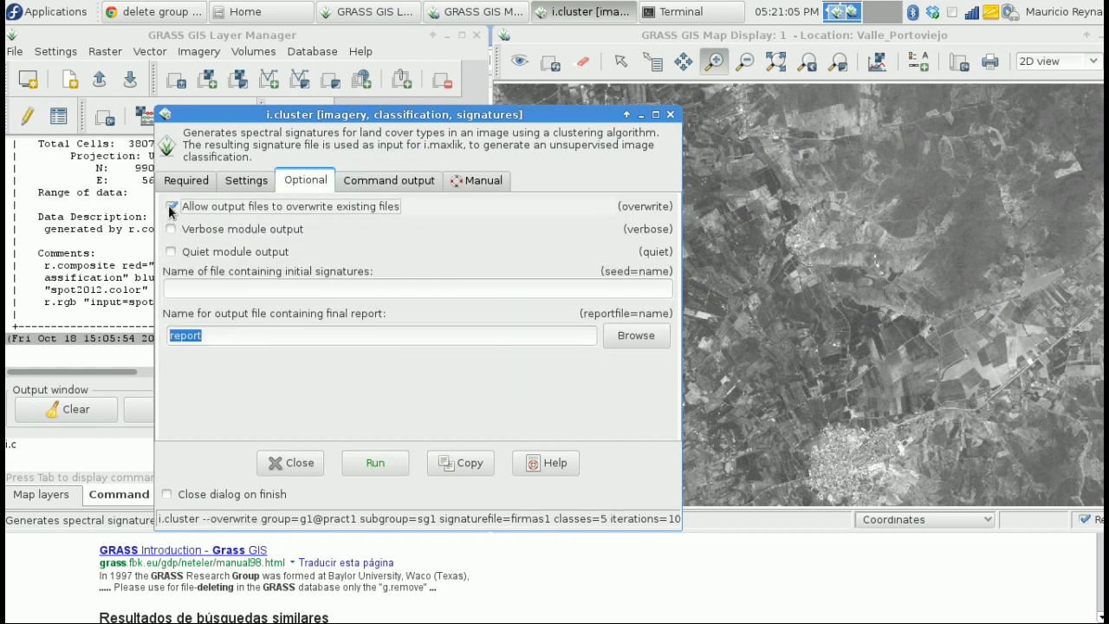
left_click(371, 465)
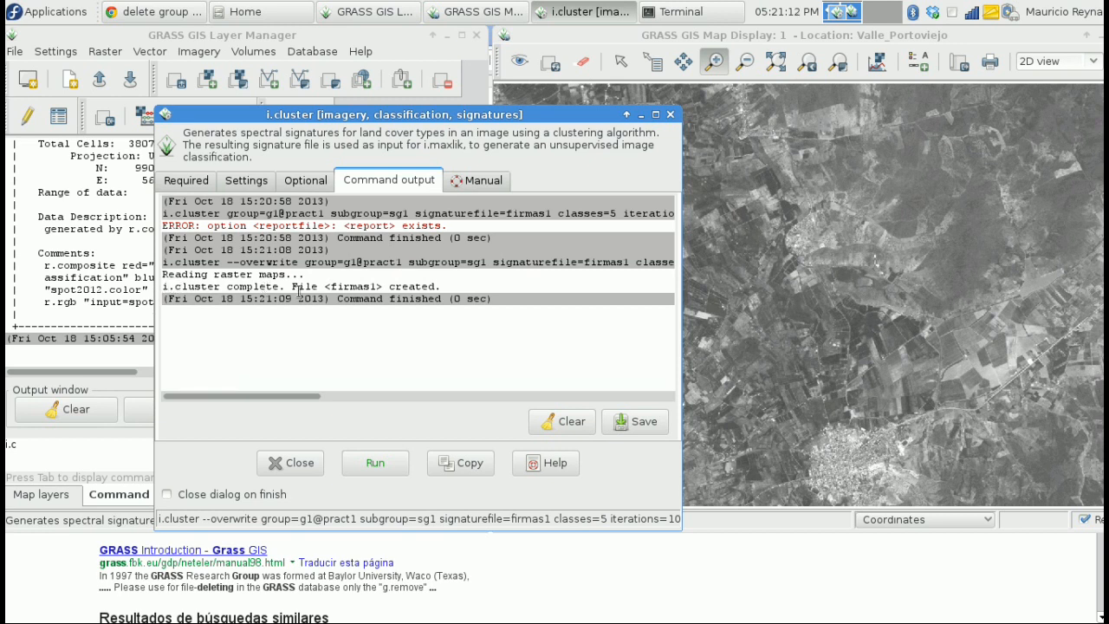
left_click(669, 115)
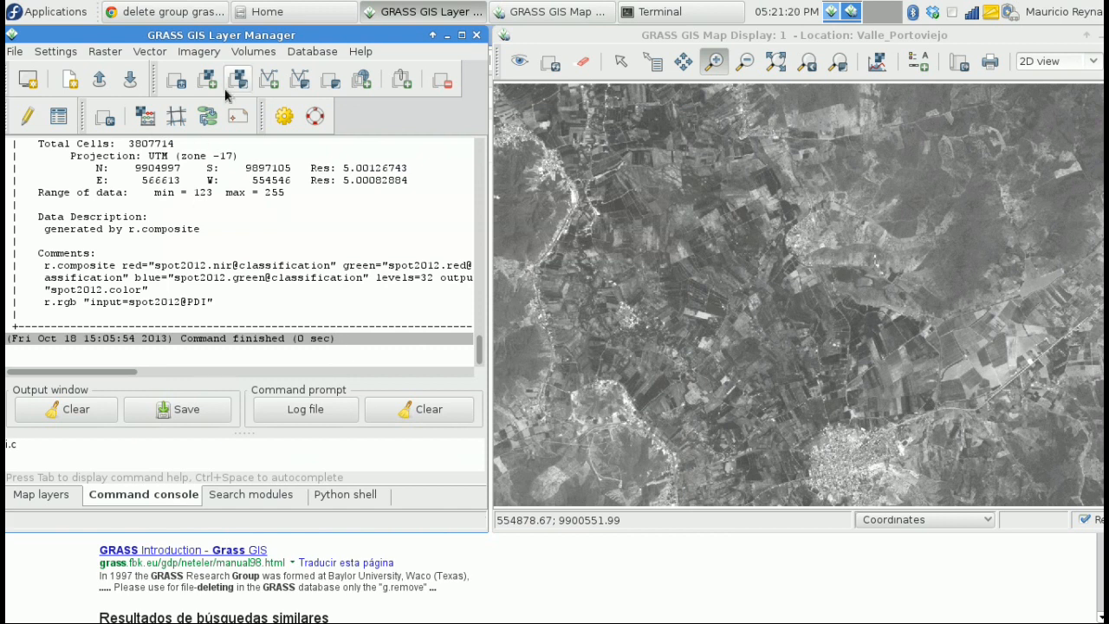
Step: Open the maximum likelihood classification i.maxlik and choose g1@pract1 as input imagery group and sg1 as subgroup
left_click(199, 53)
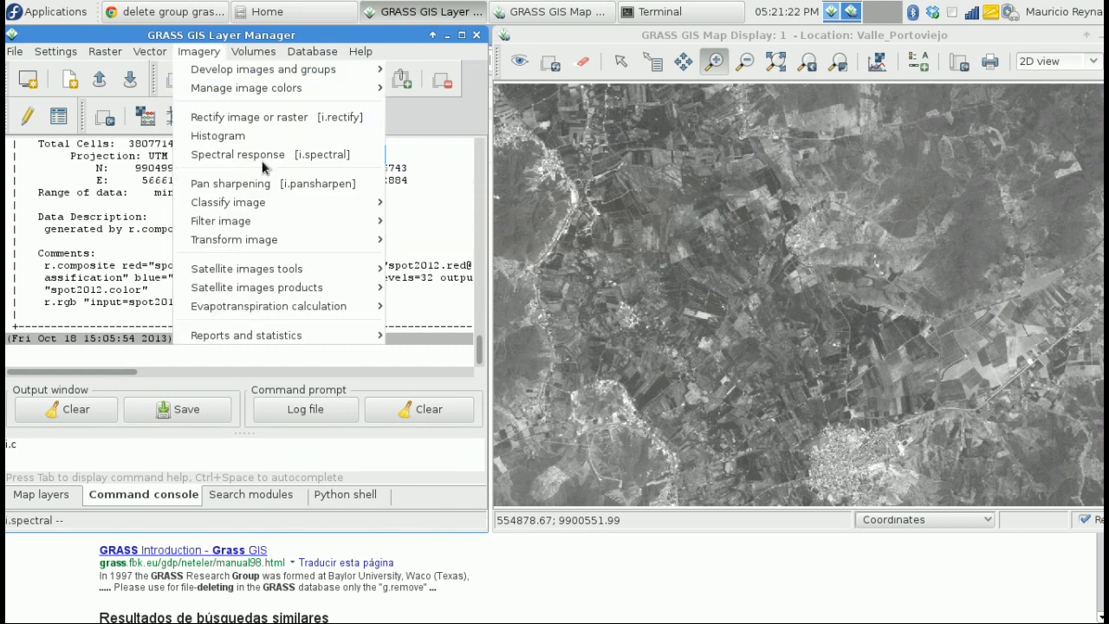
mouse_move(274, 205)
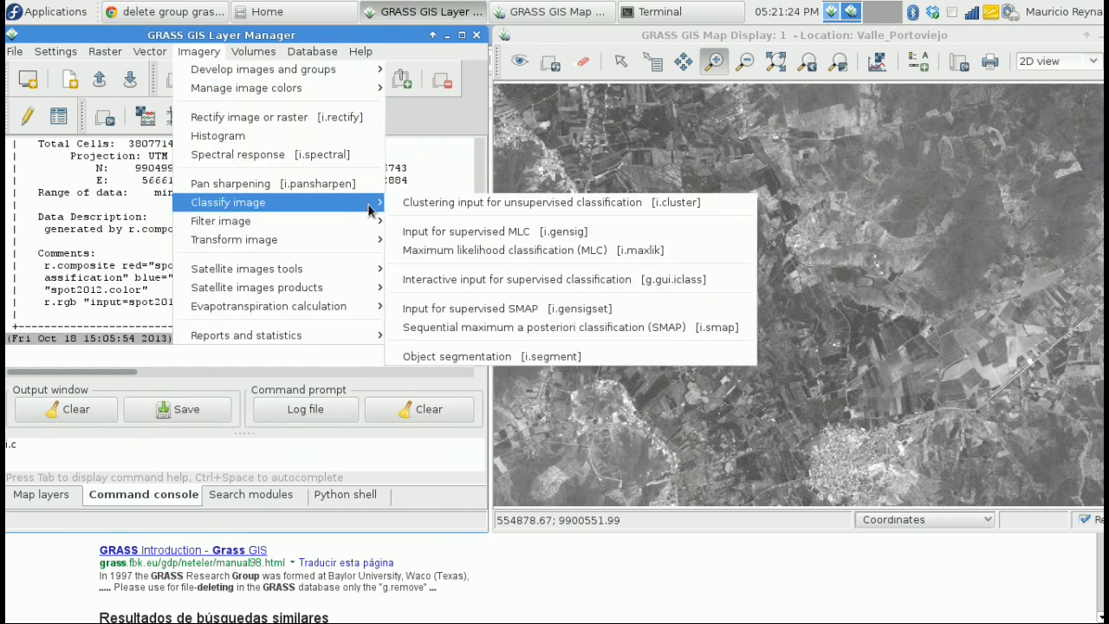
left_click(608, 250)
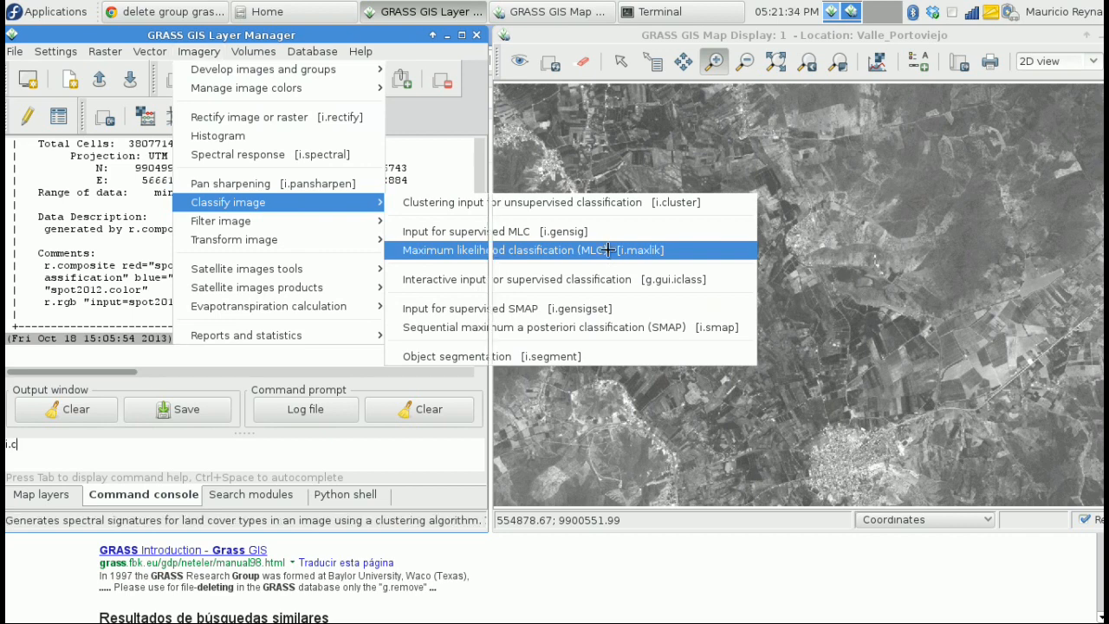
left_click_drag(420, 134, 258, 94)
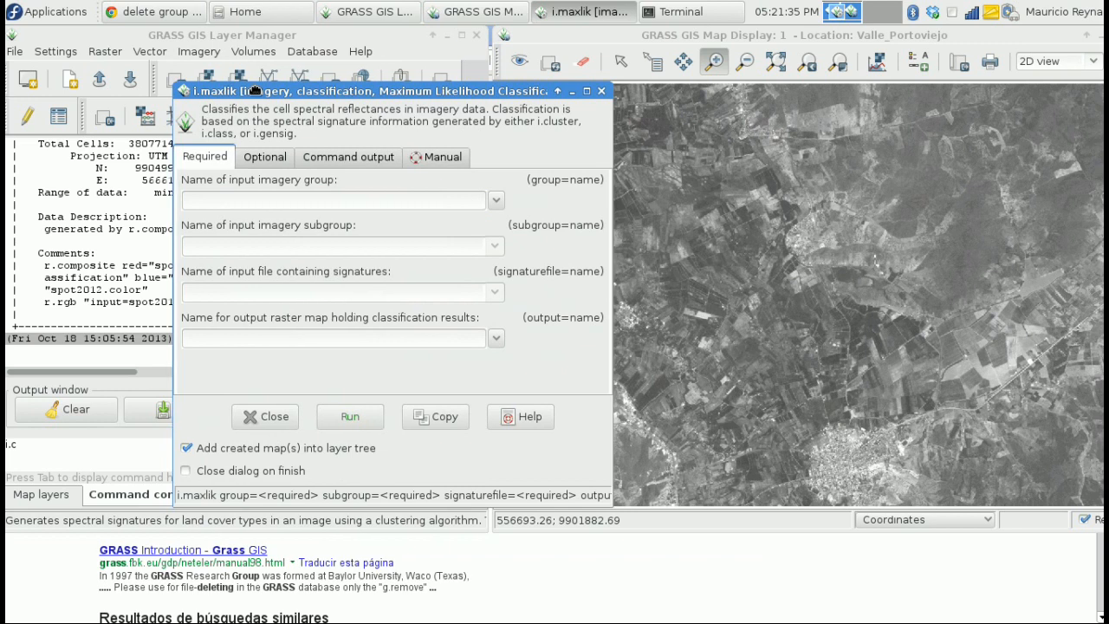
left_click(497, 200)
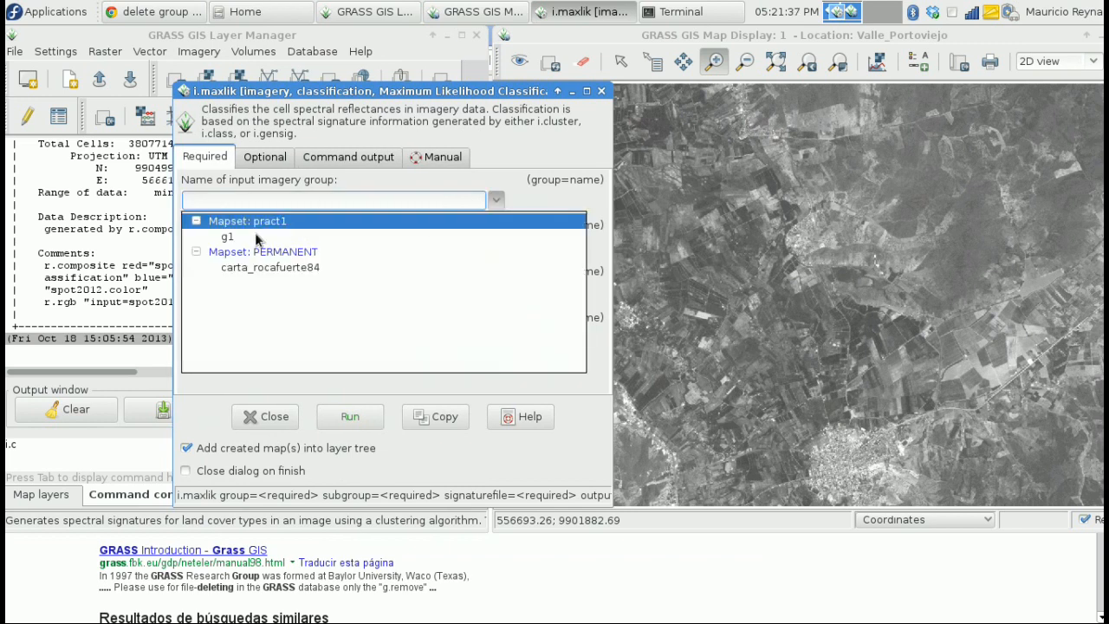
left_click(239, 235)
left_click(494, 246)
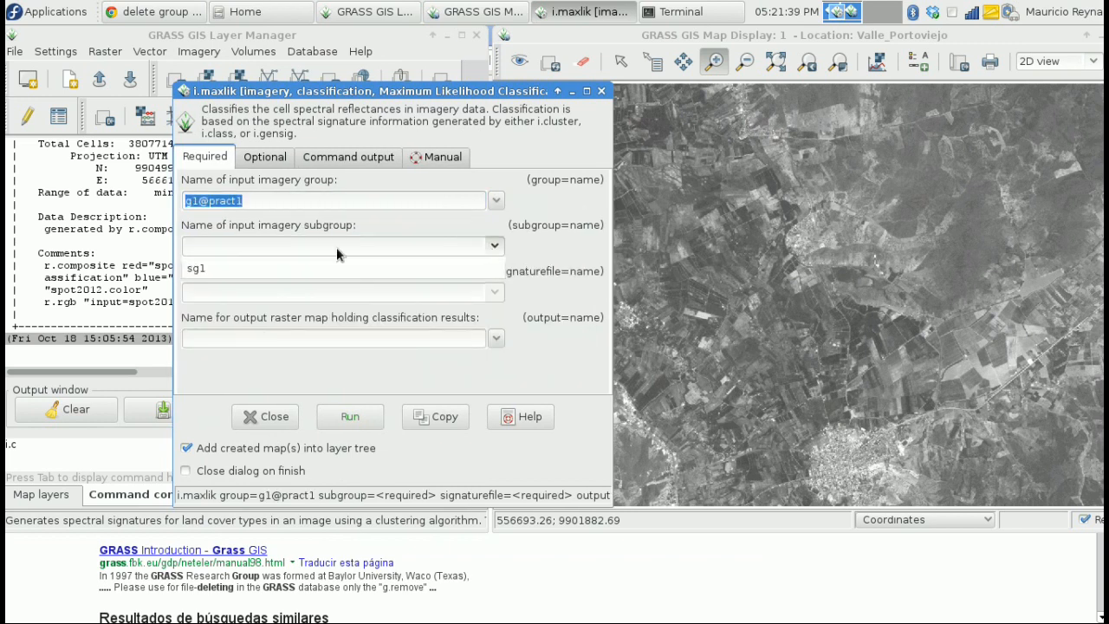
left_click(245, 270)
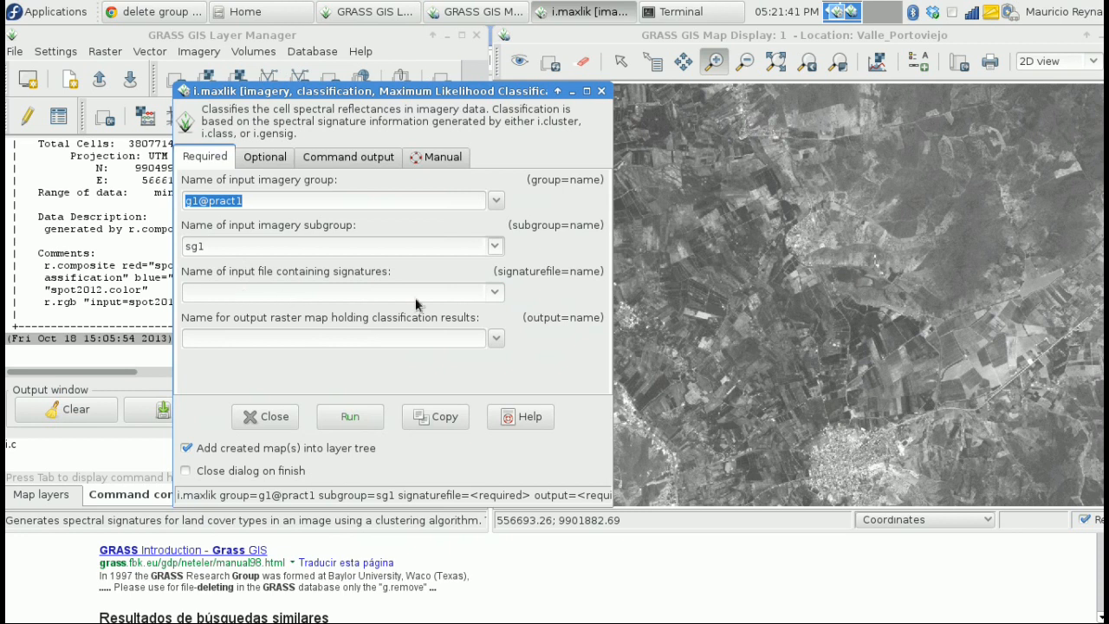
Step: Choose firmas1 as the input signature file and name the output classification raster class1
left_click(495, 292)
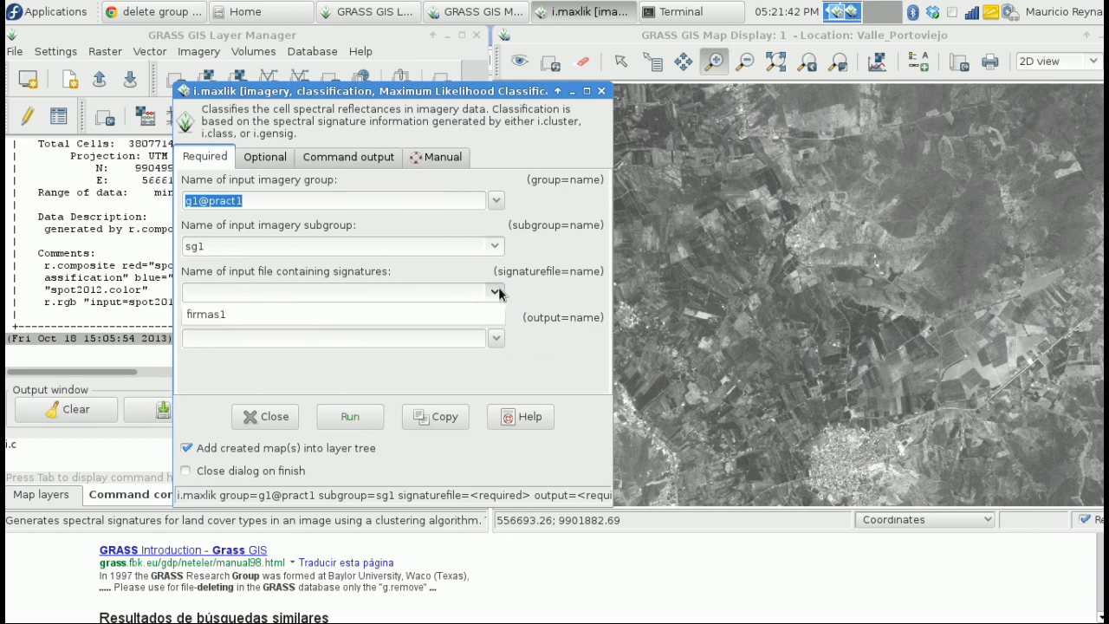
left_click(239, 314)
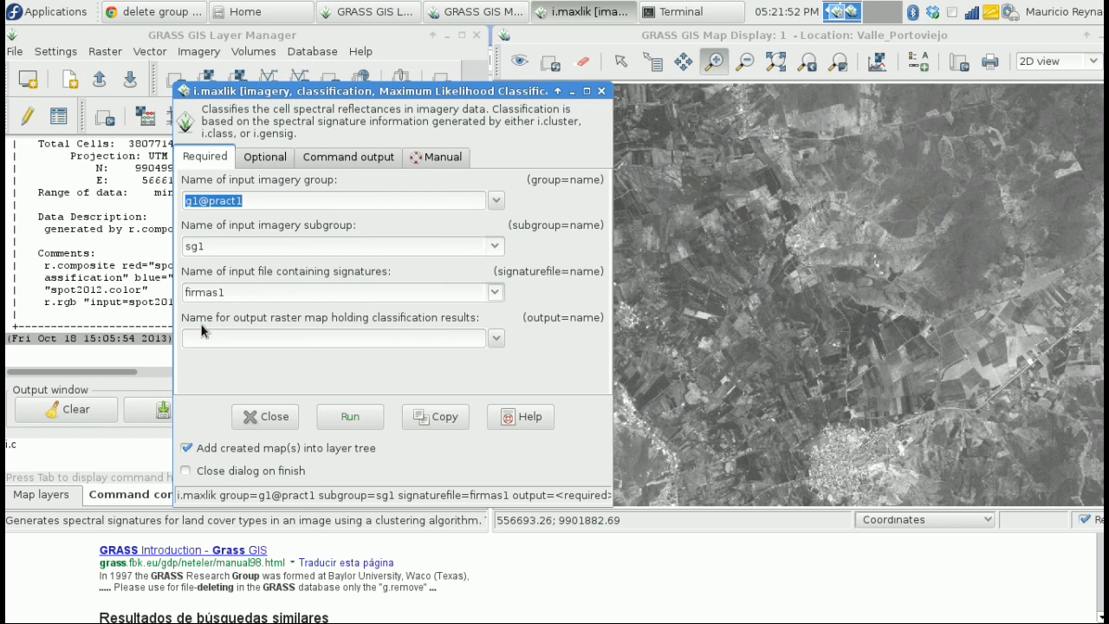
left_click(209, 340)
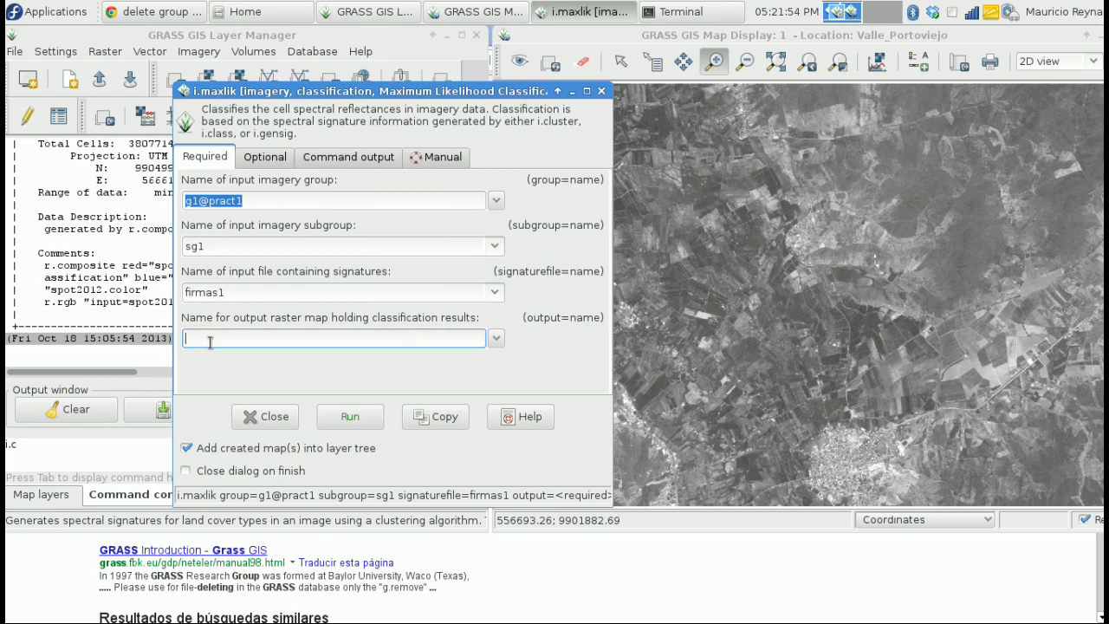
type("class1")
Step: Allow overwriting of existing files, name the reject threshold raster threshold, and run the i.maxlik classification
left_click(265, 159)
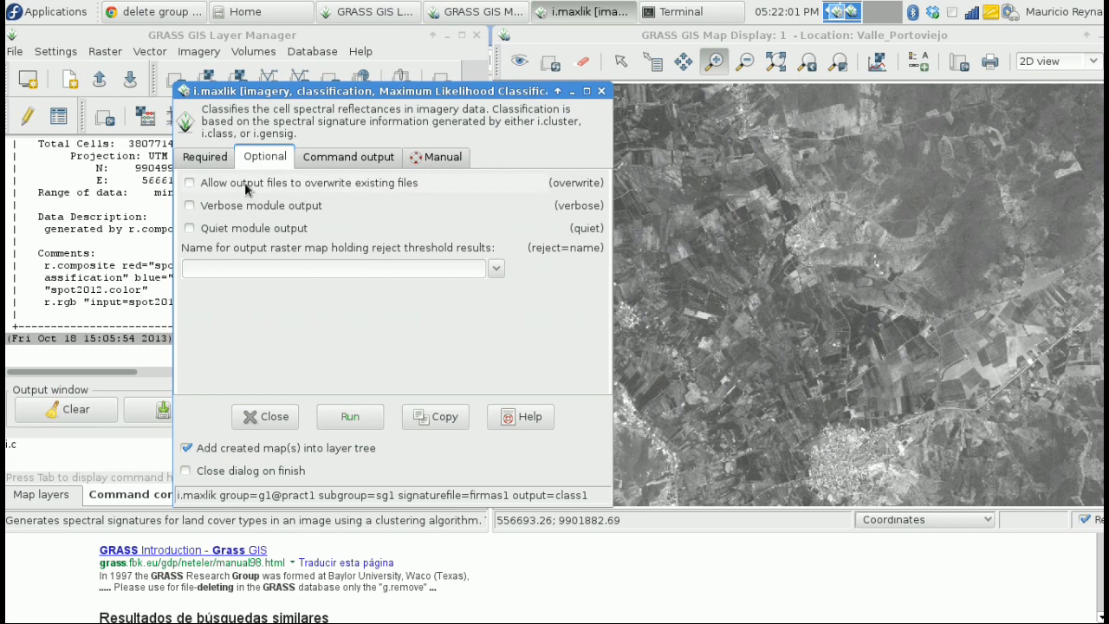
left_click(196, 184)
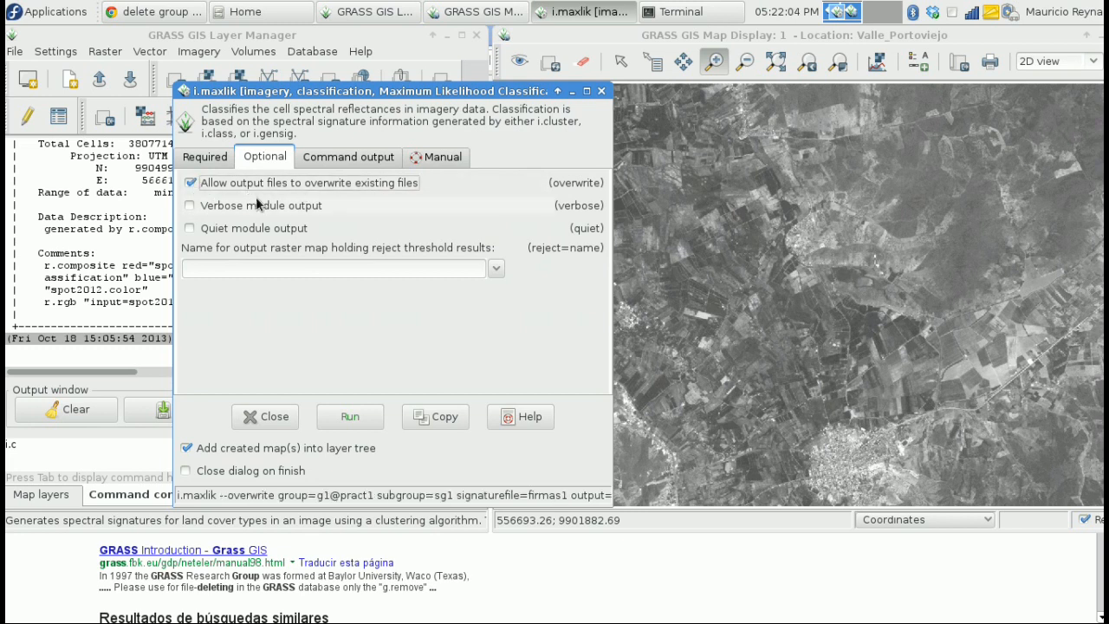
left_click(308, 267)
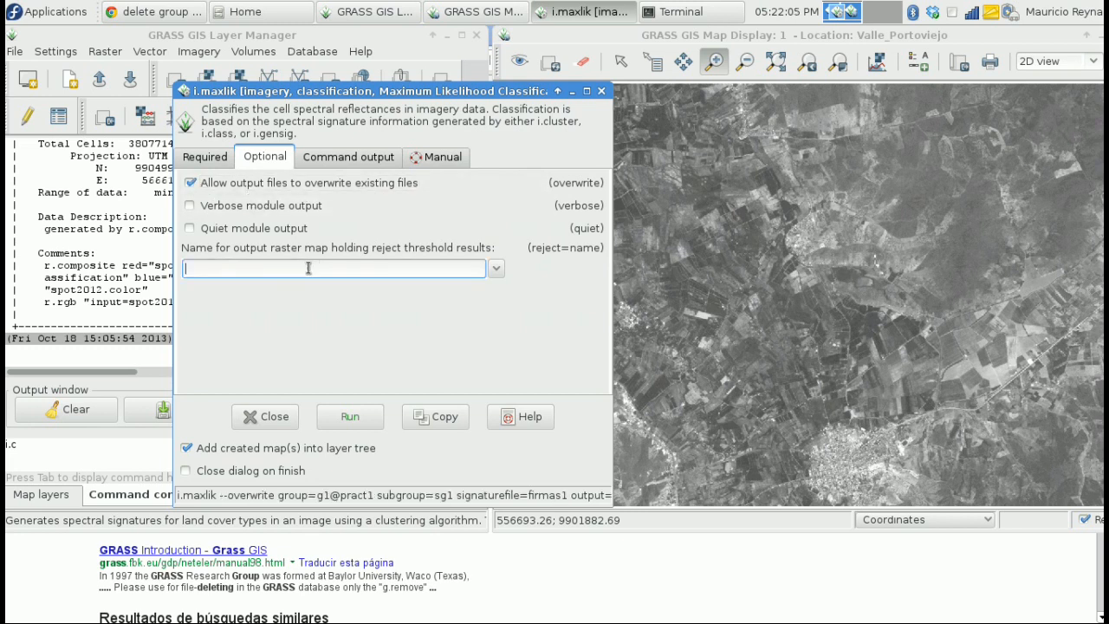
type("threshold")
left_click(351, 419)
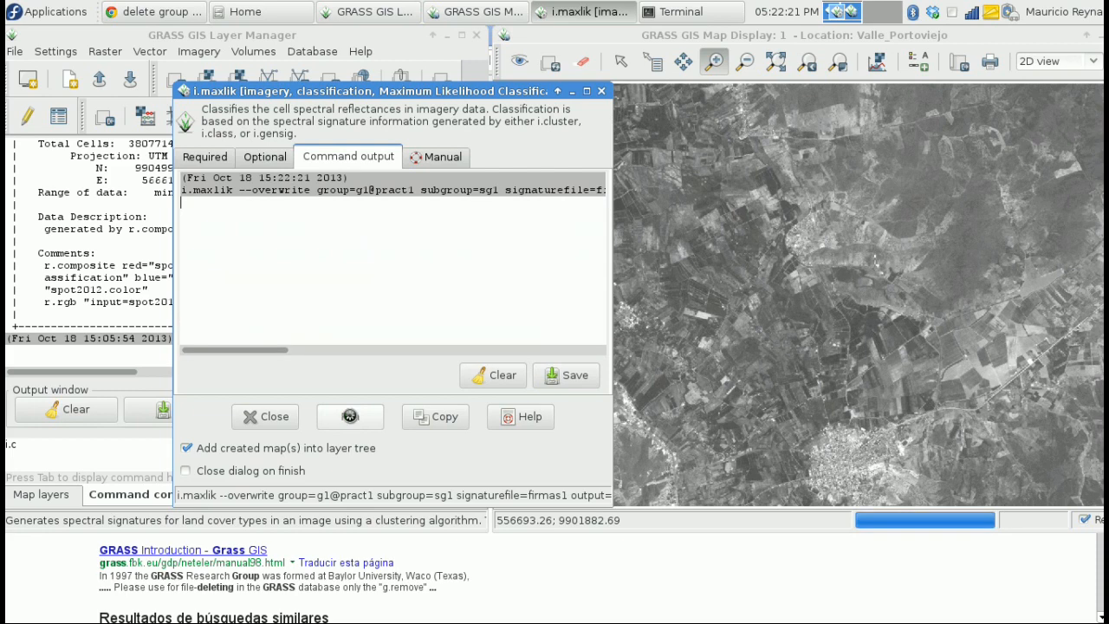
left_click(601, 90)
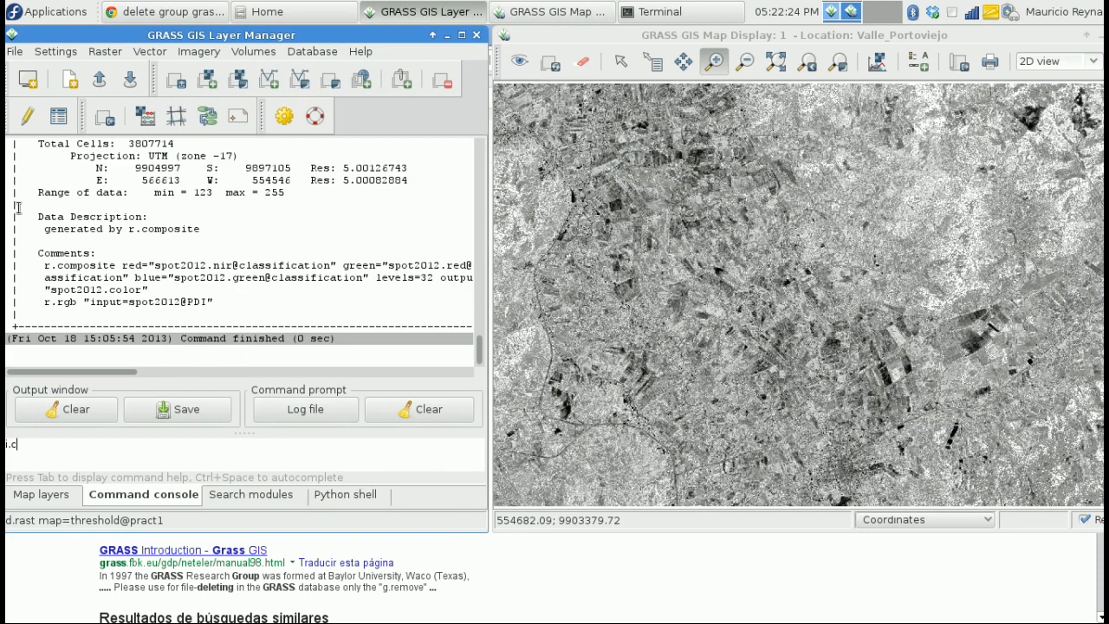
Step: Hide the threshold@pract1 layer and remove it from the map layers
left_click(39, 495)
left_click(35, 172)
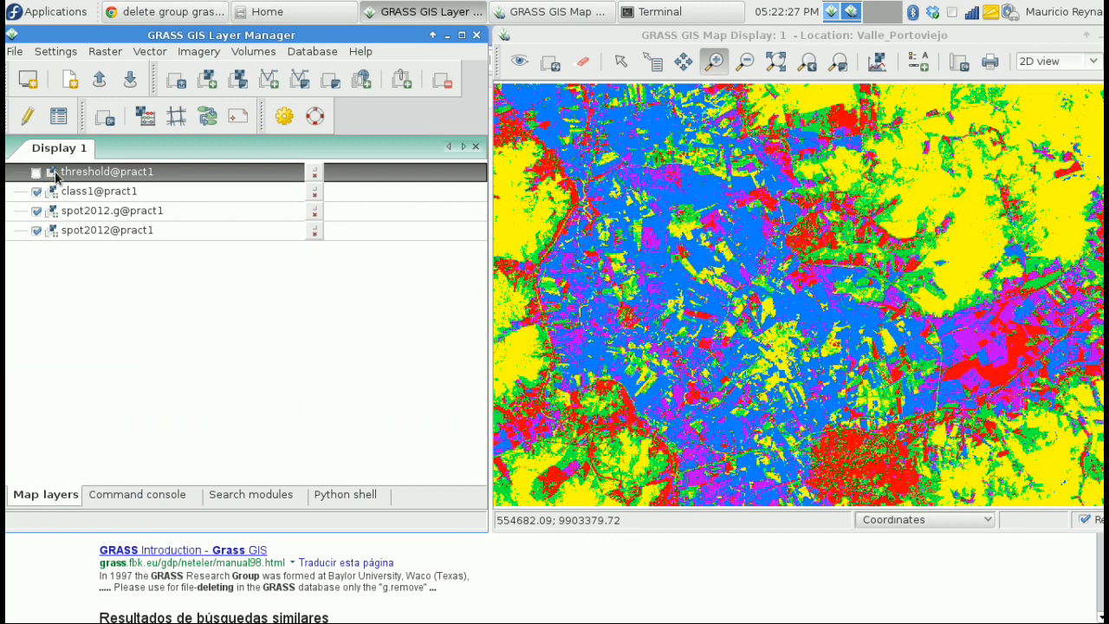
right_click(83, 175)
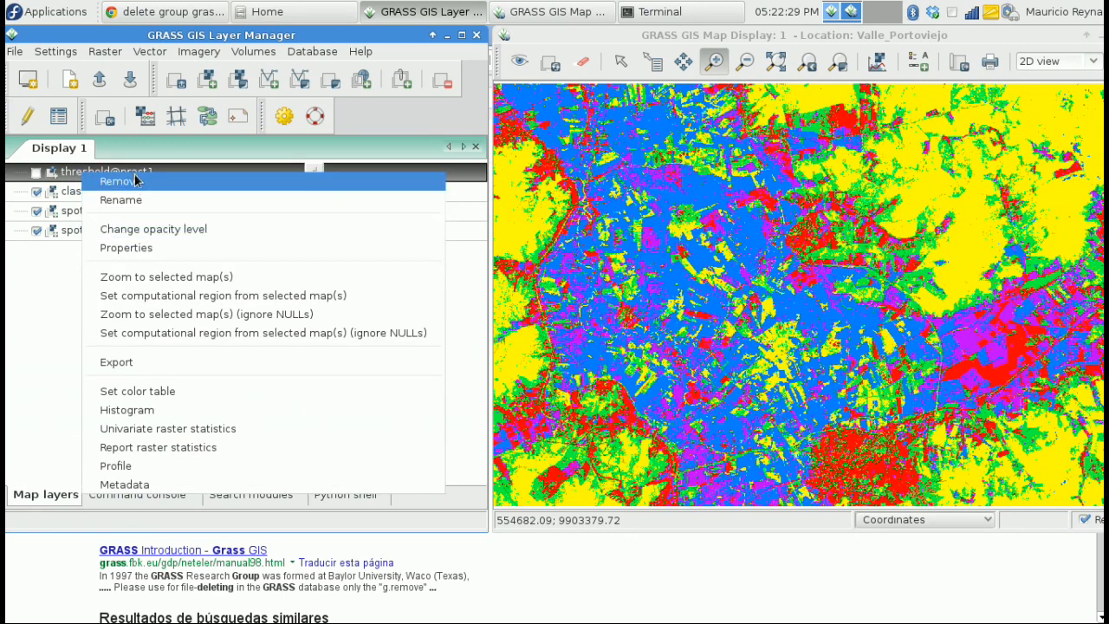
left_click(122, 181)
left_click(334, 335)
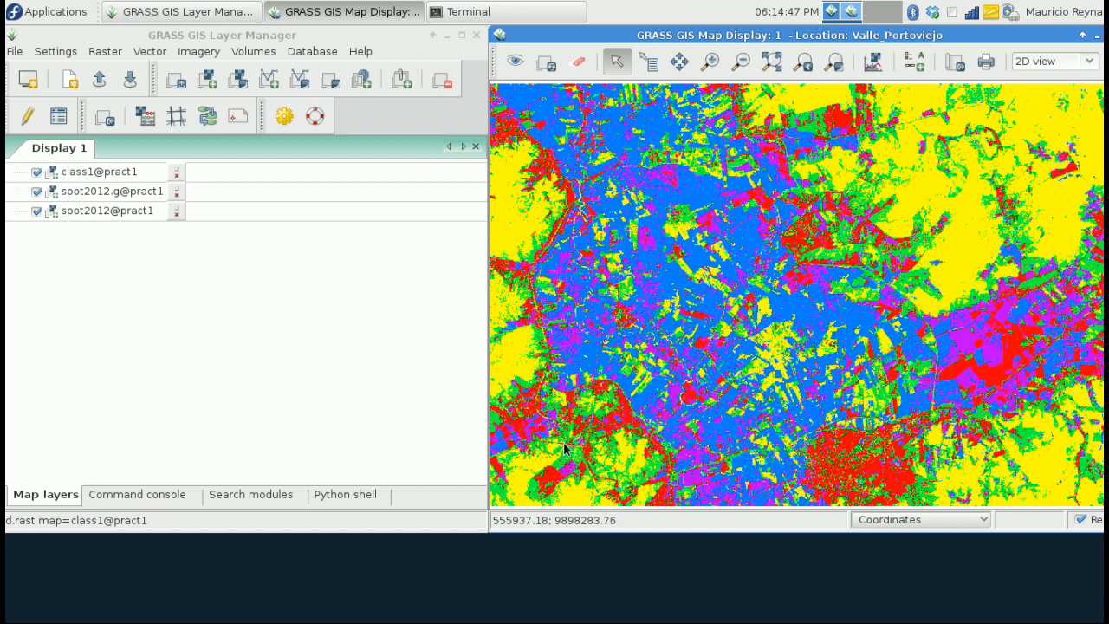
Step: Add a legend for the class1 classification to the map display, in an empty area beside the raster
left_click(680, 61)
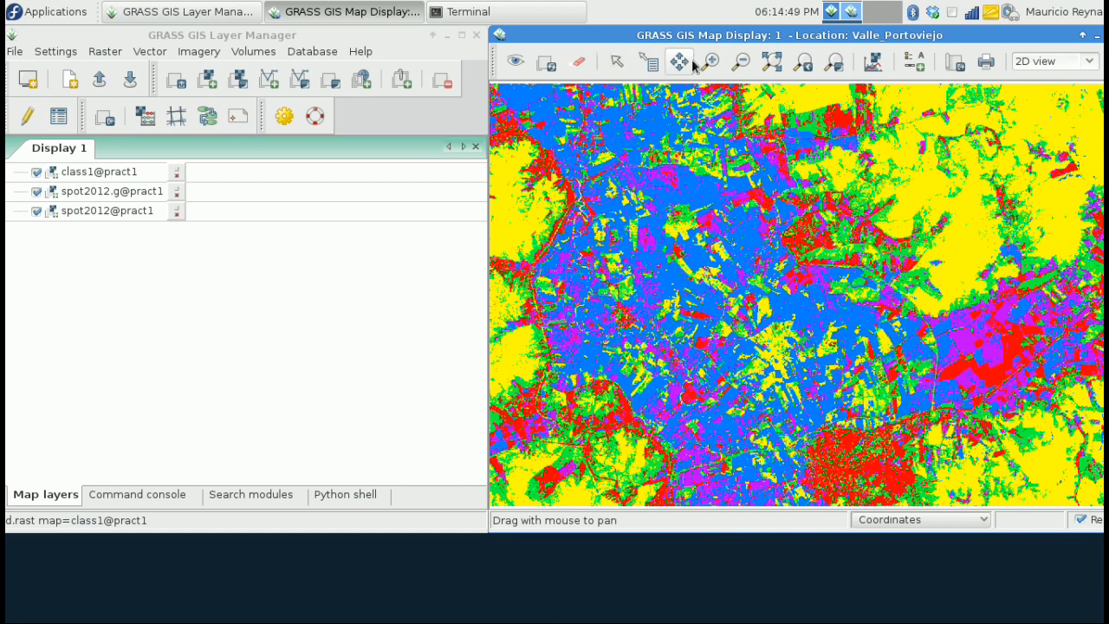
scroll(656, 289, "down", 2)
left_click_drag(656, 288, 774, 293)
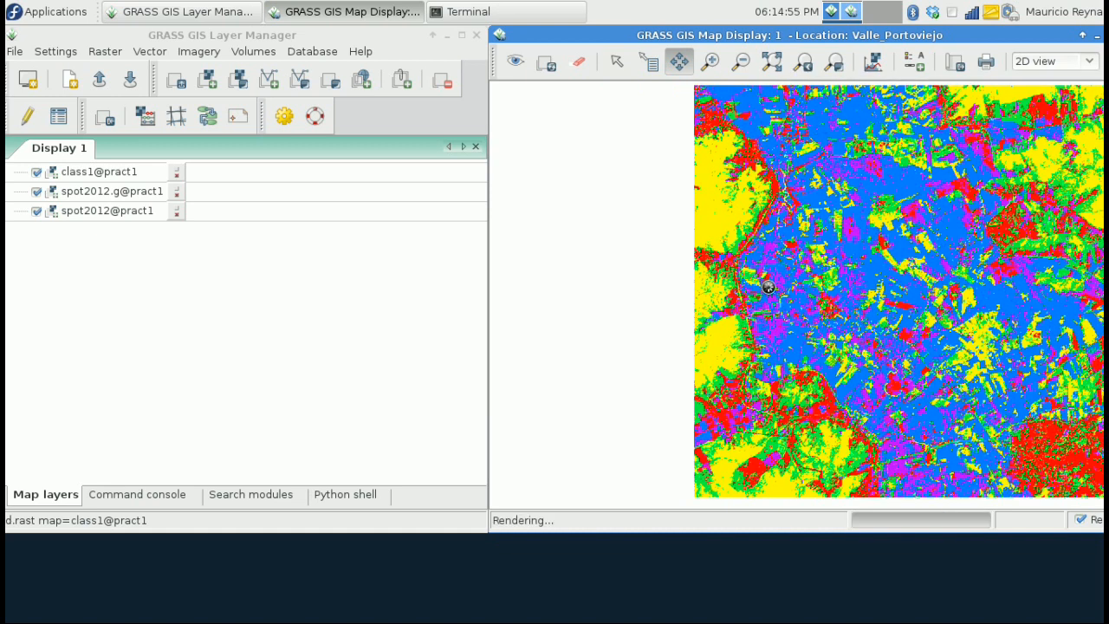
left_click(915, 62)
left_click(925, 67)
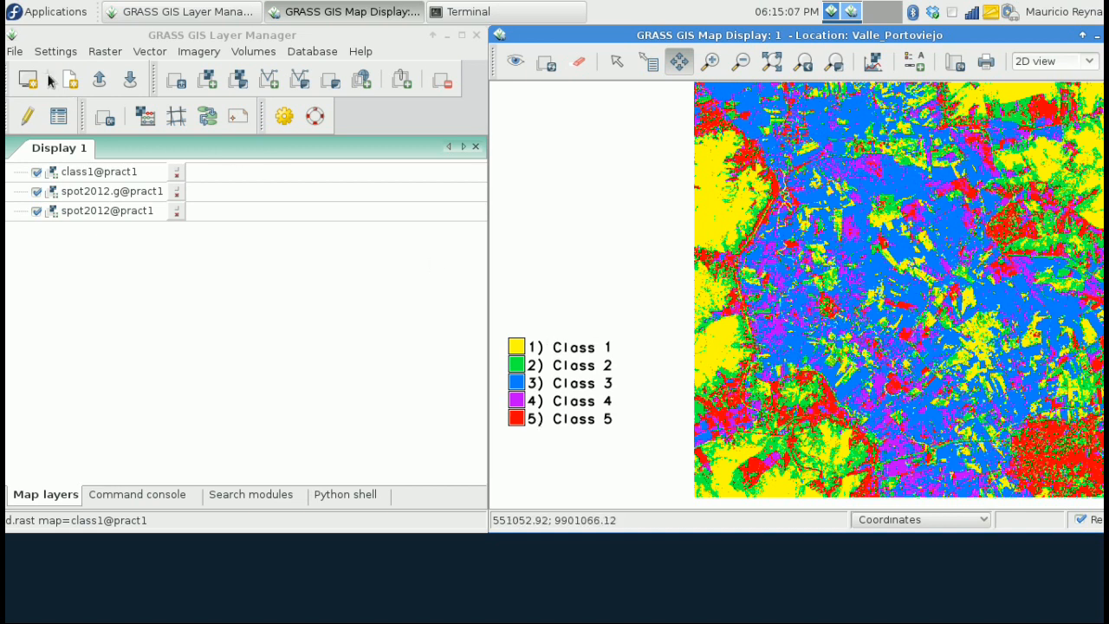
Step: Open Map Swipe with class1@pract1 as the top/left raster map and spot2012@pract1 as the bottom/right one
left_click(17, 54)
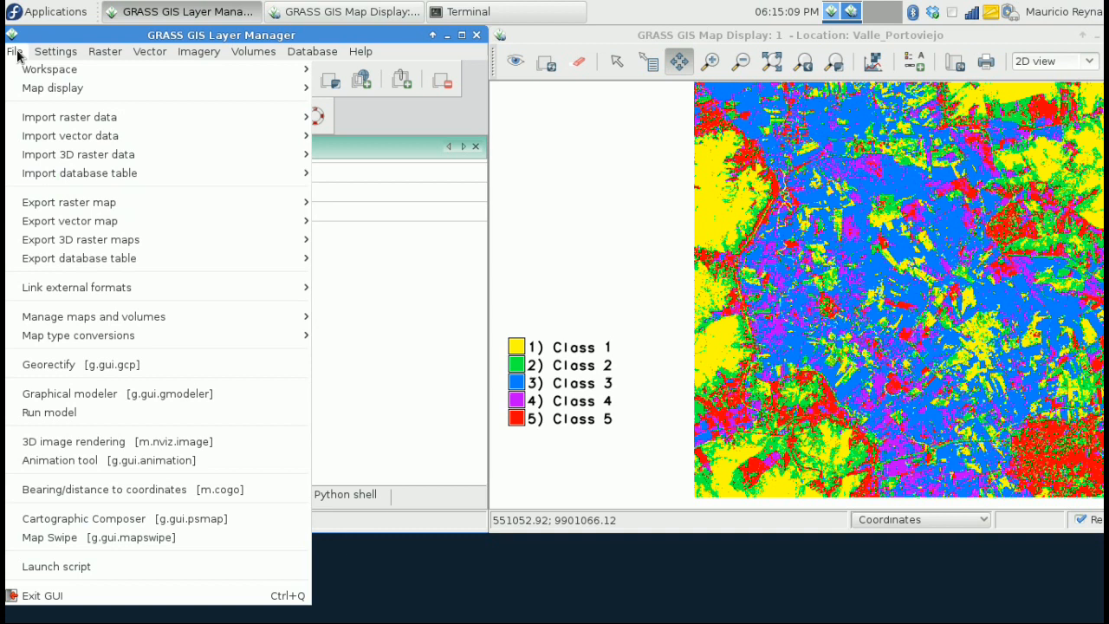
left_click(68, 545)
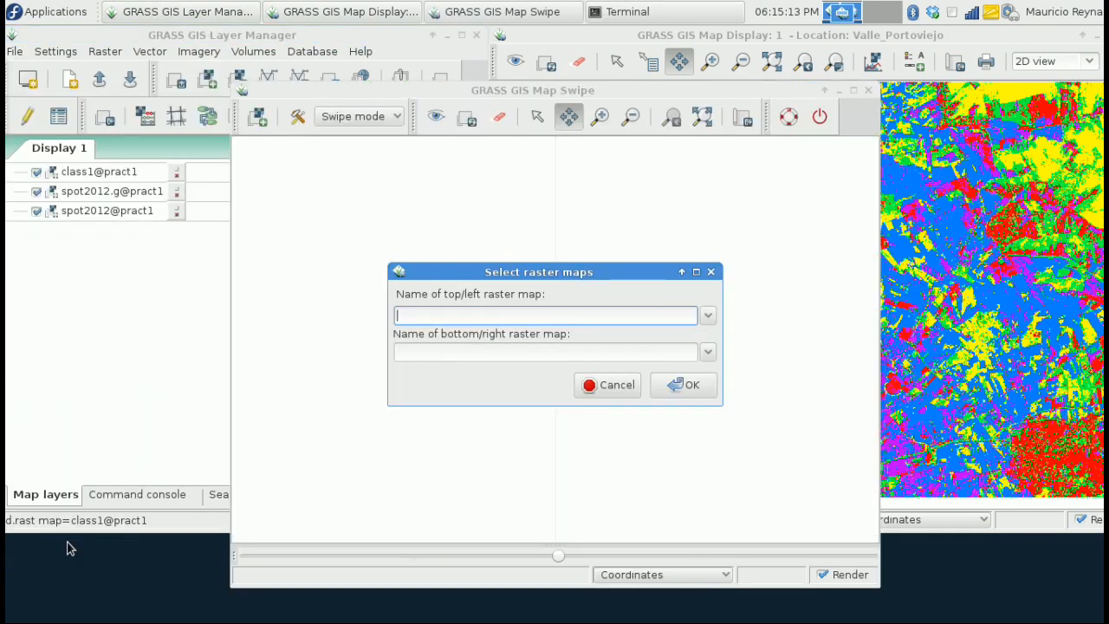
left_click(707, 316)
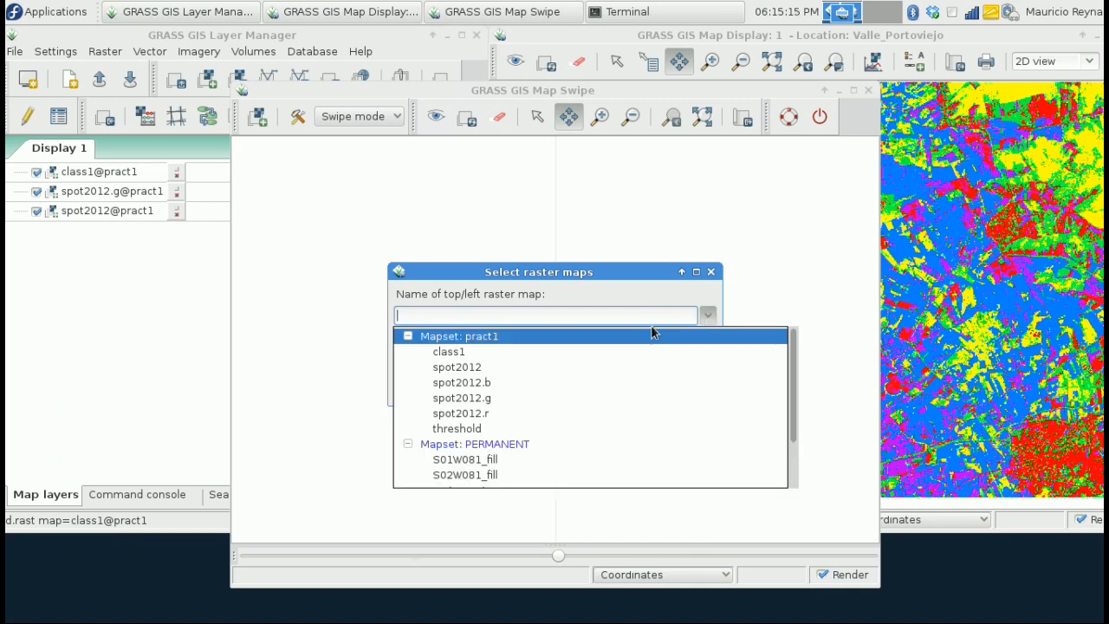
left_click(468, 355)
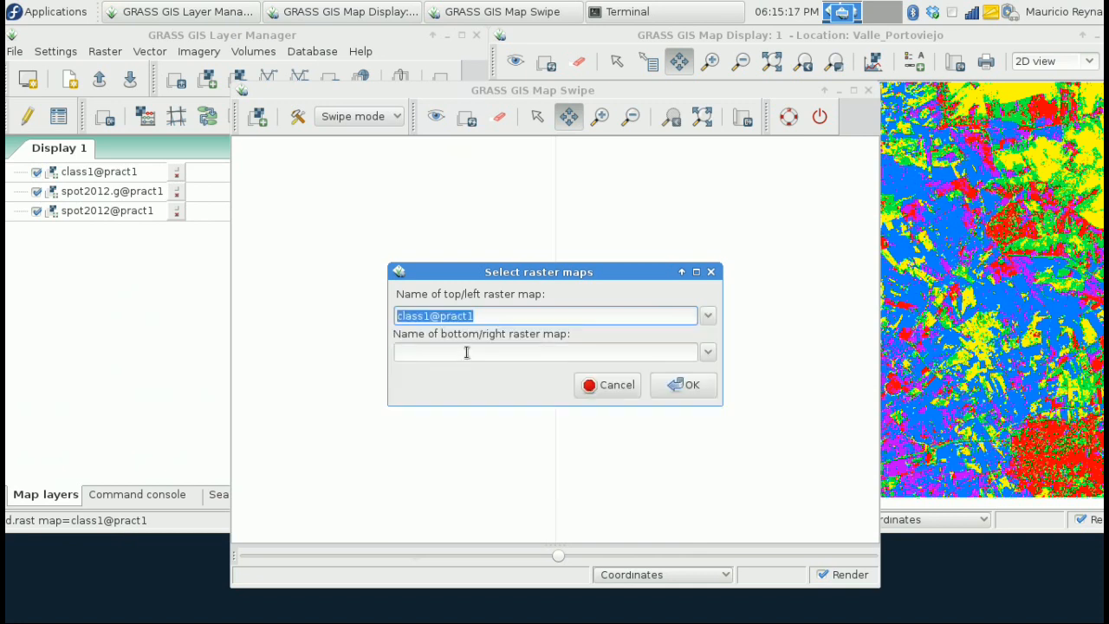
left_click(708, 351)
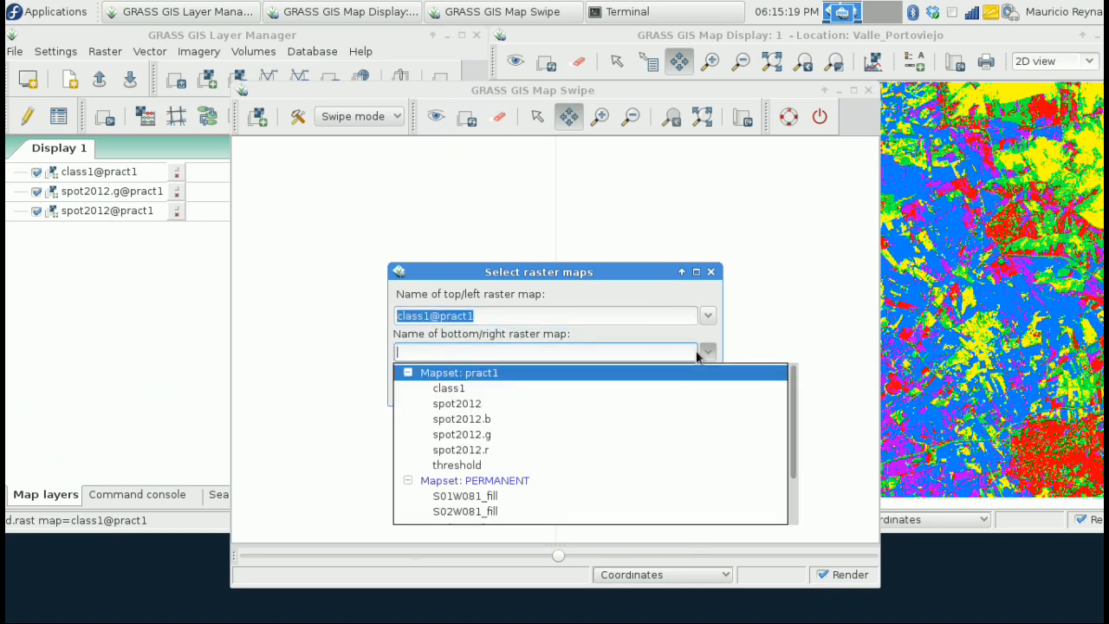
left_click(476, 405)
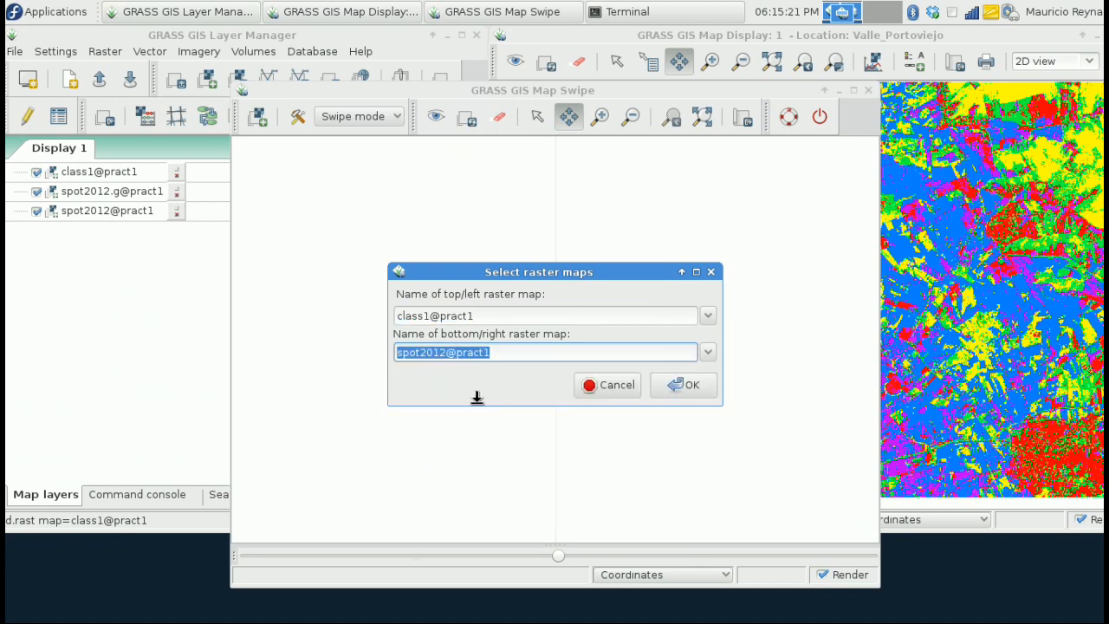
left_click(684, 386)
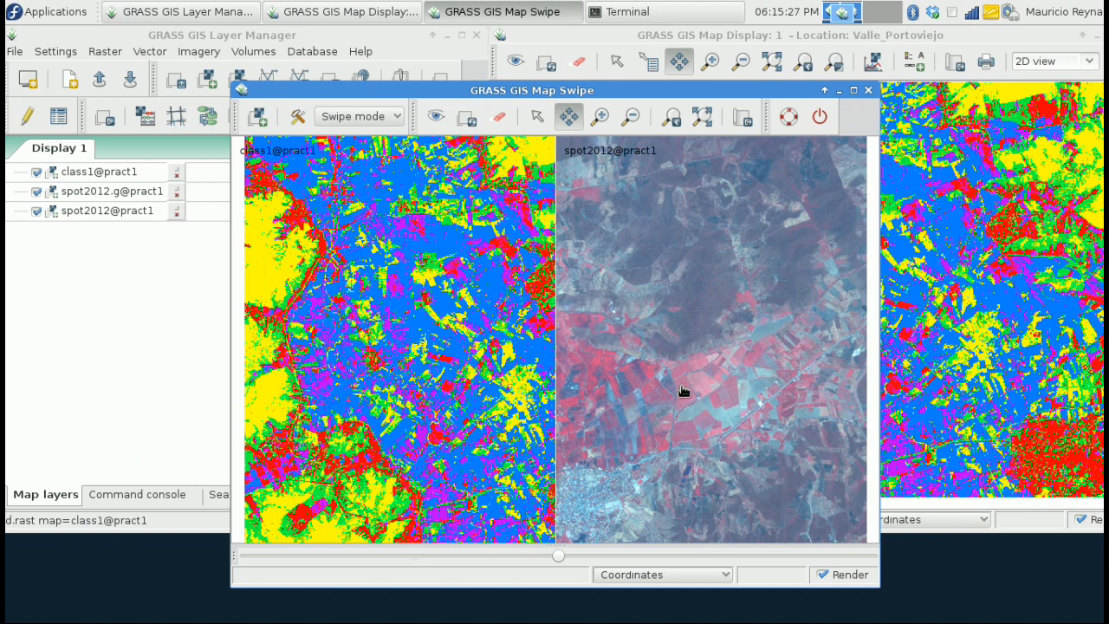
Step: Compare the class1 classification with the spot2012 image over the farm fields by swiping the divider back and forth
left_click(600, 116)
left_click_drag(650, 317, 727, 447)
left_click_drag(558, 558, 490, 518)
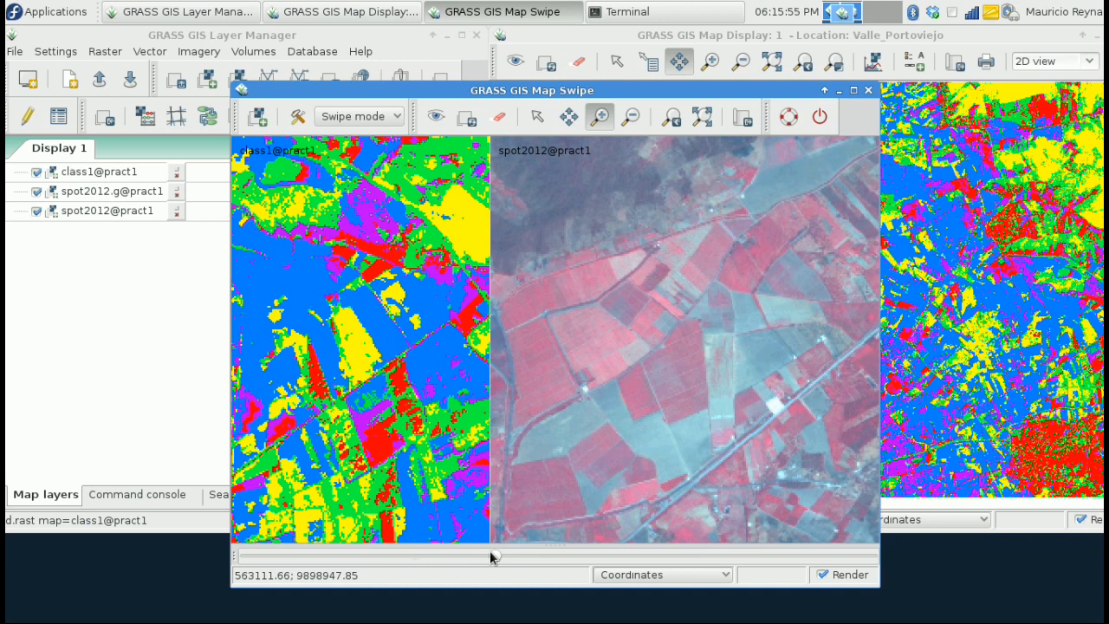
mouse_move(492, 558)
left_mouse_down()
mouse_move(699, 560)
mouse_move(488, 558)
mouse_move(664, 557)
mouse_move(674, 544)
mouse_move(568, 540)
left_mouse_up()
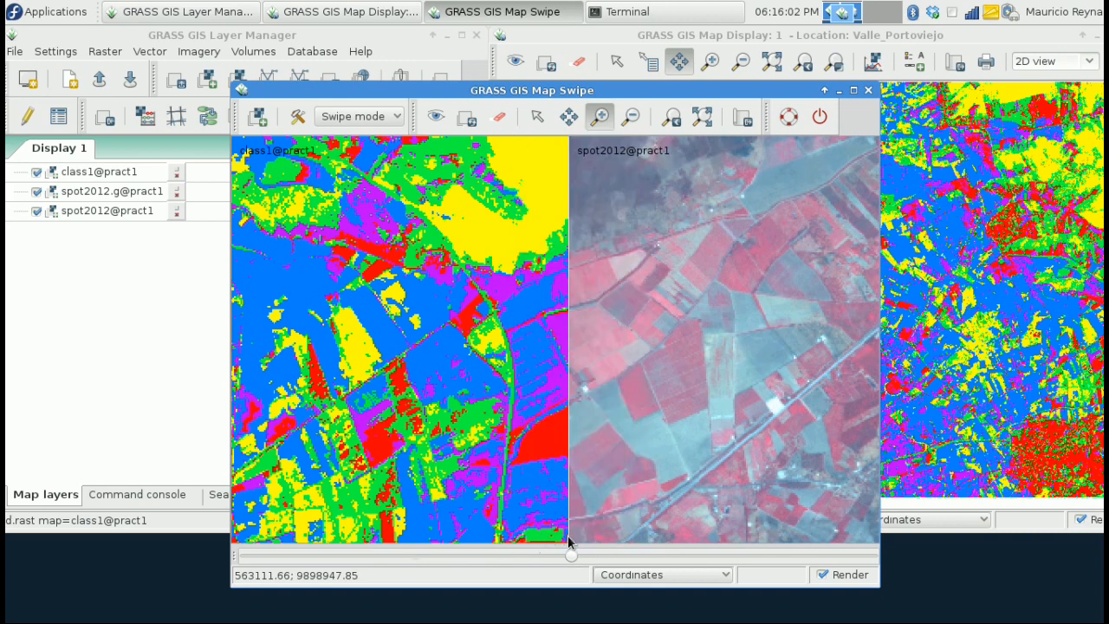
Step: Open the Leafpad text editor beside the Map Swipe window and write the reclass rule "3 5 = 1 Cultivos"
left_click_drag(502, 94, 371, 129)
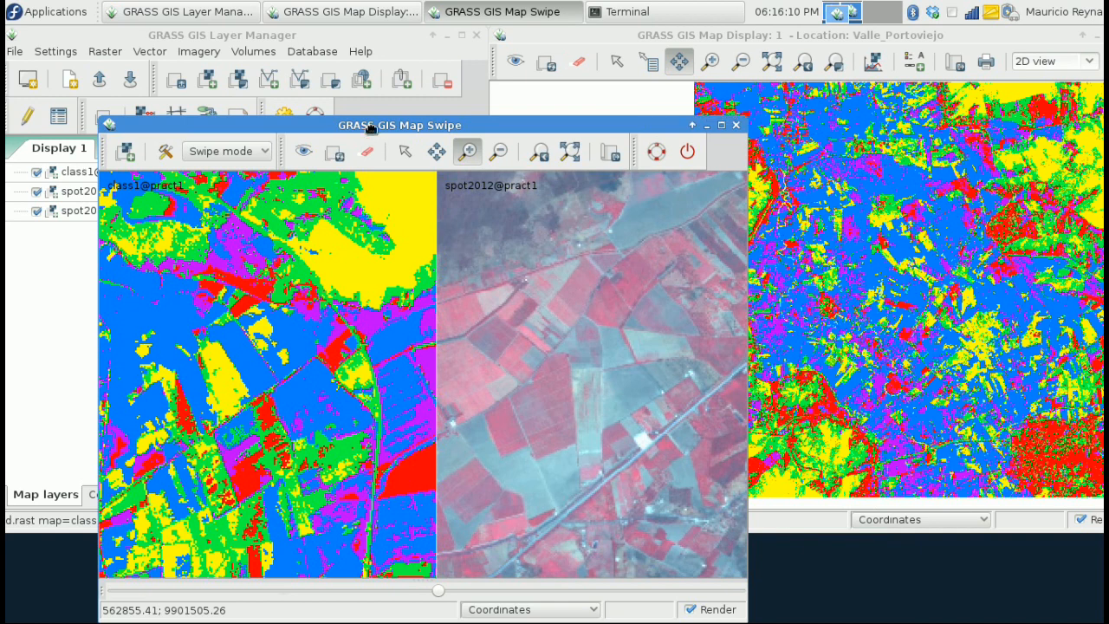
left_click(76, 11)
mouse_move(77, 197)
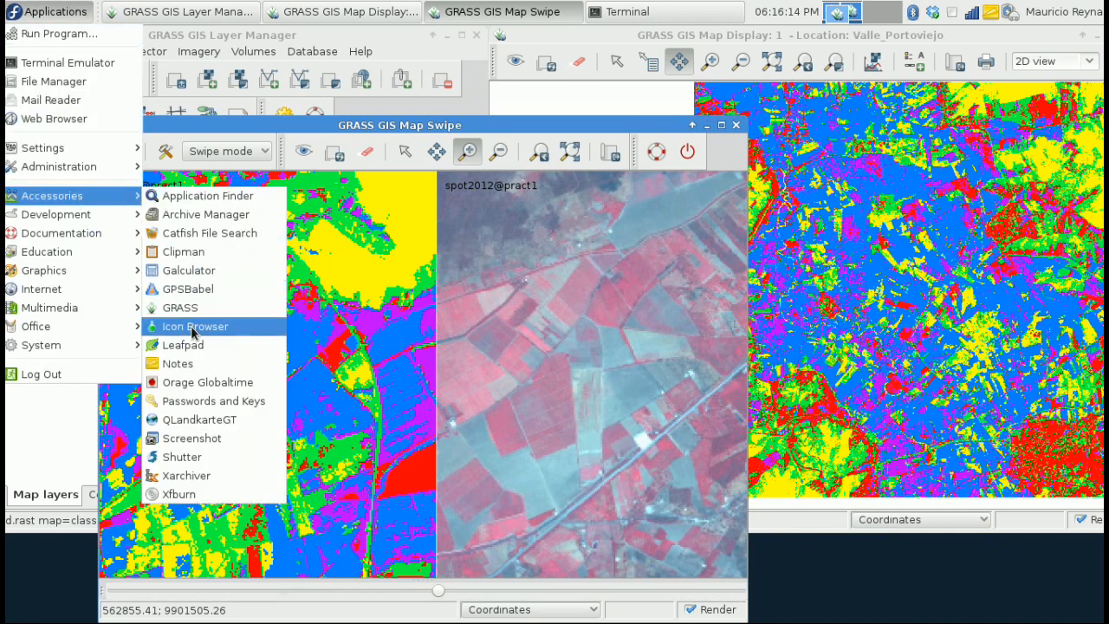
left_click(174, 348)
left_click_drag(518, 124, 702, 104)
type("3 5")
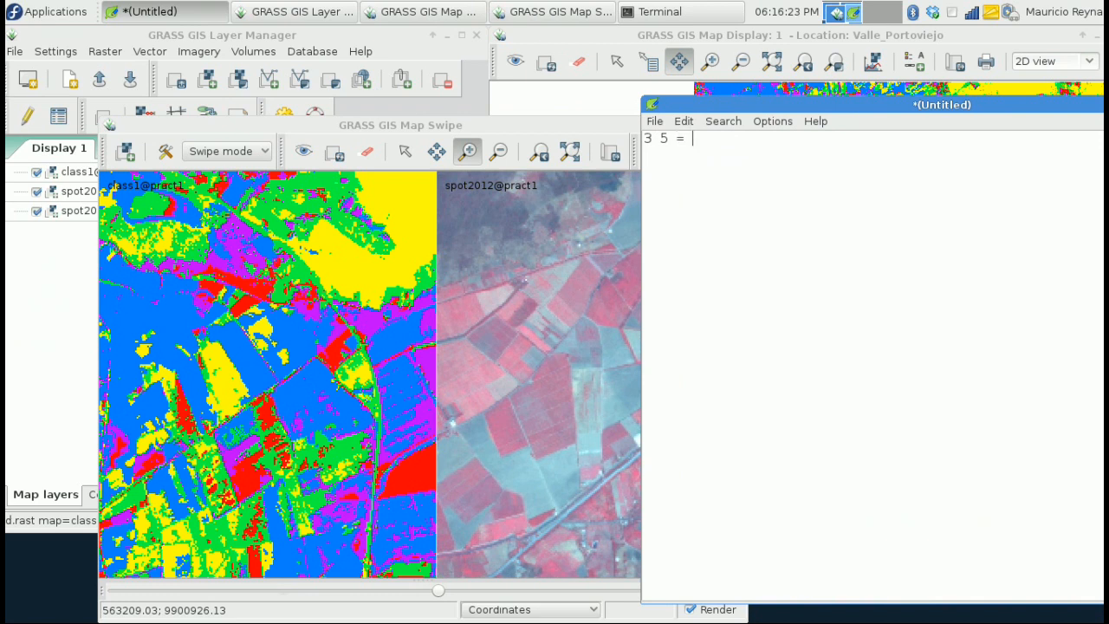
type(" = 1 Cultivos")
Step: Check the class legend and compare class1 with spot2012 over the dark forested hills north of the farm fields in Map Swipe
left_click(616, 35)
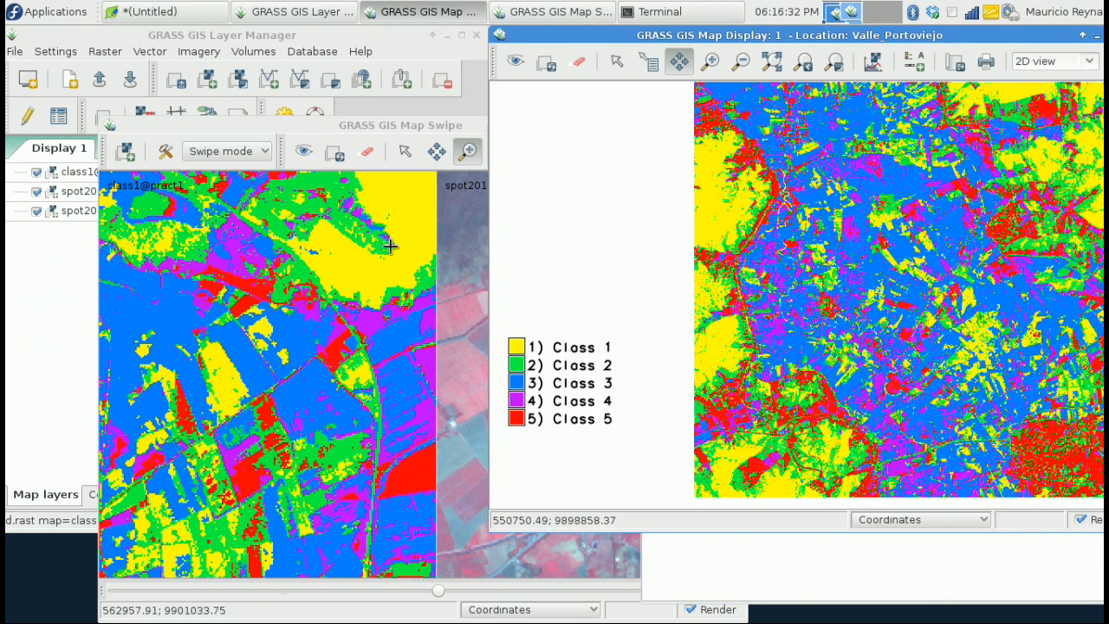
left_click(423, 128)
left_click_drag(423, 129, 402, 97)
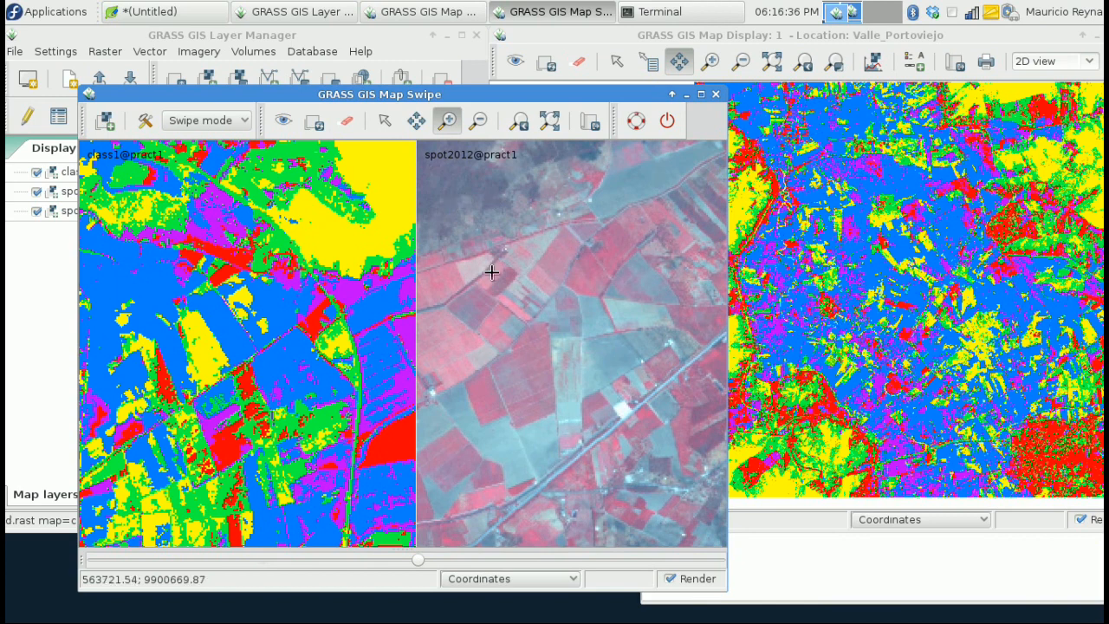
left_click_drag(519, 271, 550, 468)
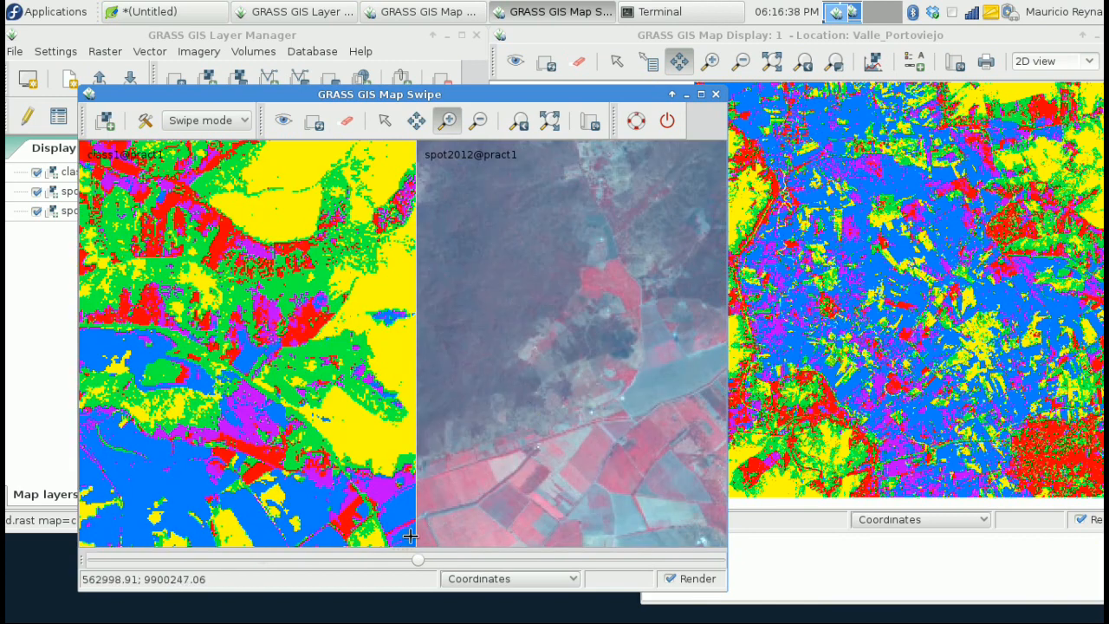
mouse_move(417, 560)
left_mouse_down()
mouse_move(565, 557)
mouse_move(376, 560)
mouse_move(559, 560)
mouse_move(394, 560)
mouse_move(421, 560)
left_mouse_up()
left_click_drag(427, 506, 488, 471)
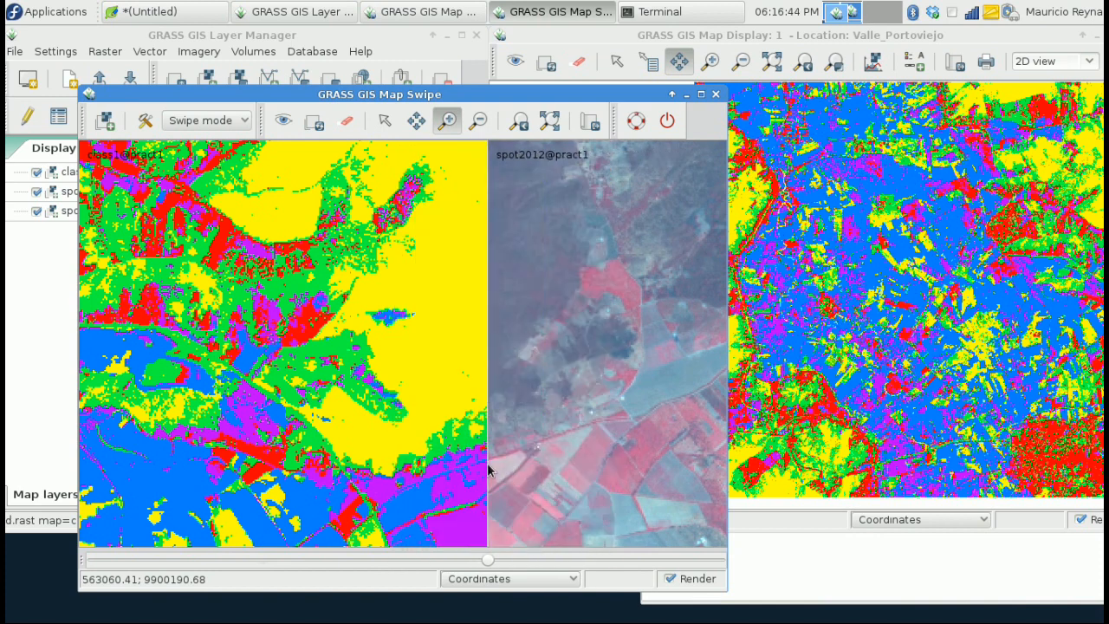
left_click_drag(538, 93, 548, 141)
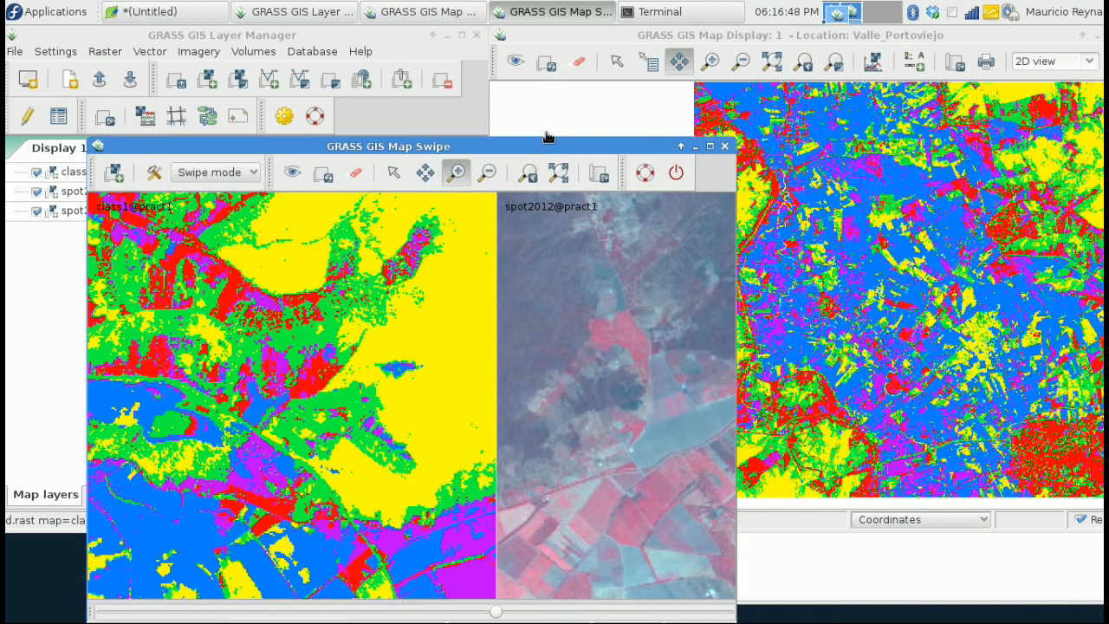
Step: Switch to the Leafpad rules text and add the line "1 = 2 Bosque seco"
left_click(185, 12)
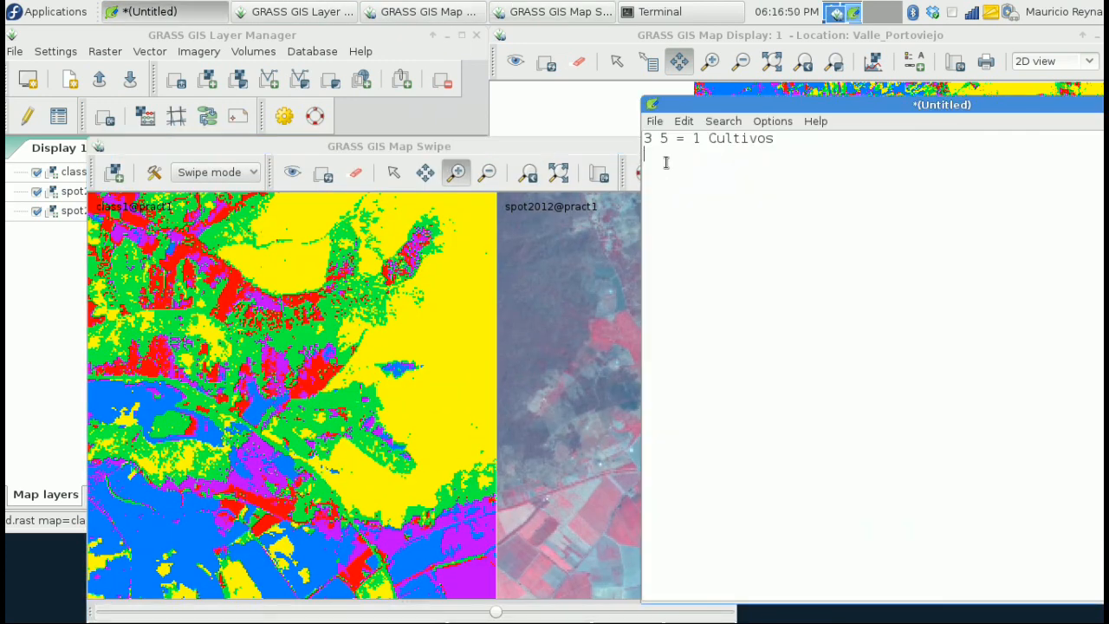
type("1 = 2 Bosque")
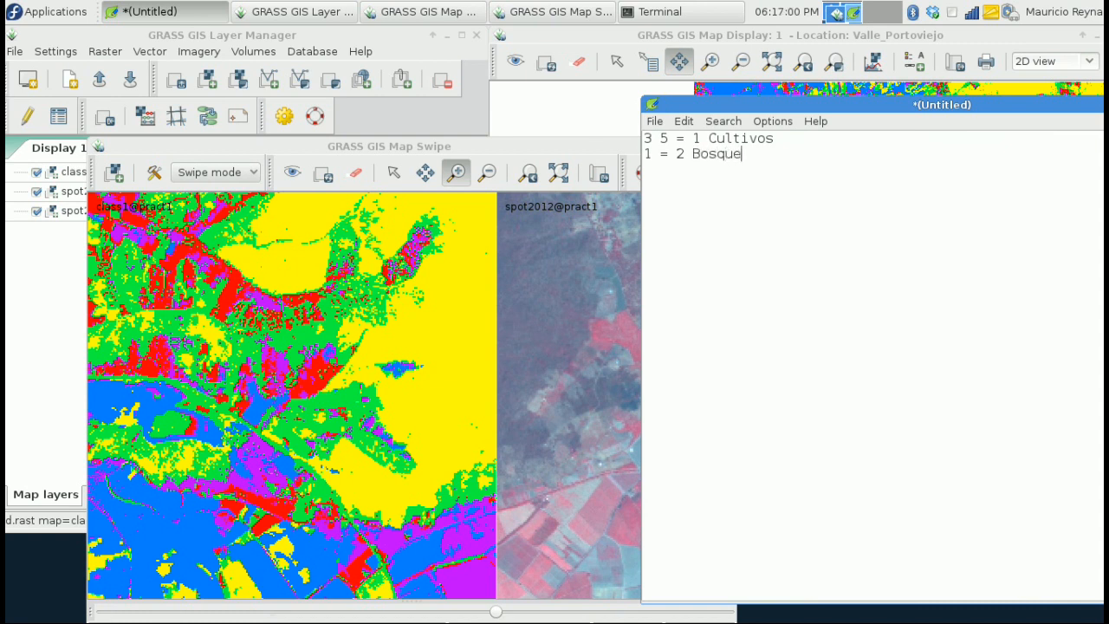
type(" seco")
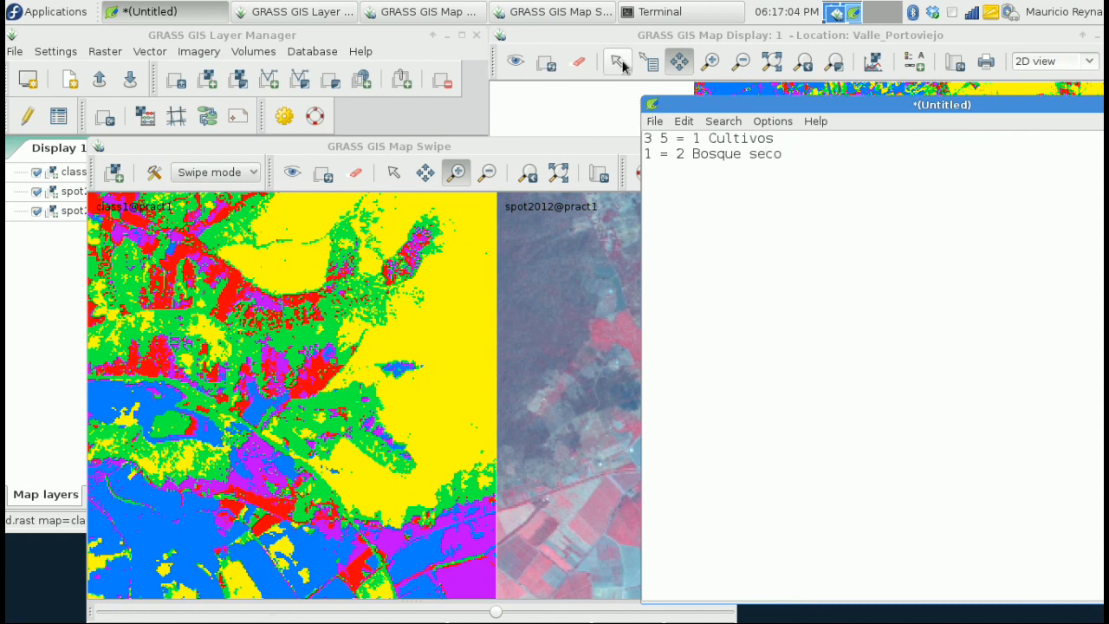
Step: Compare class1 with spot2012 over the urban area south of the fields in Map Swipe, and check its colours against the legend
left_click_drag(433, 144, 419, 34)
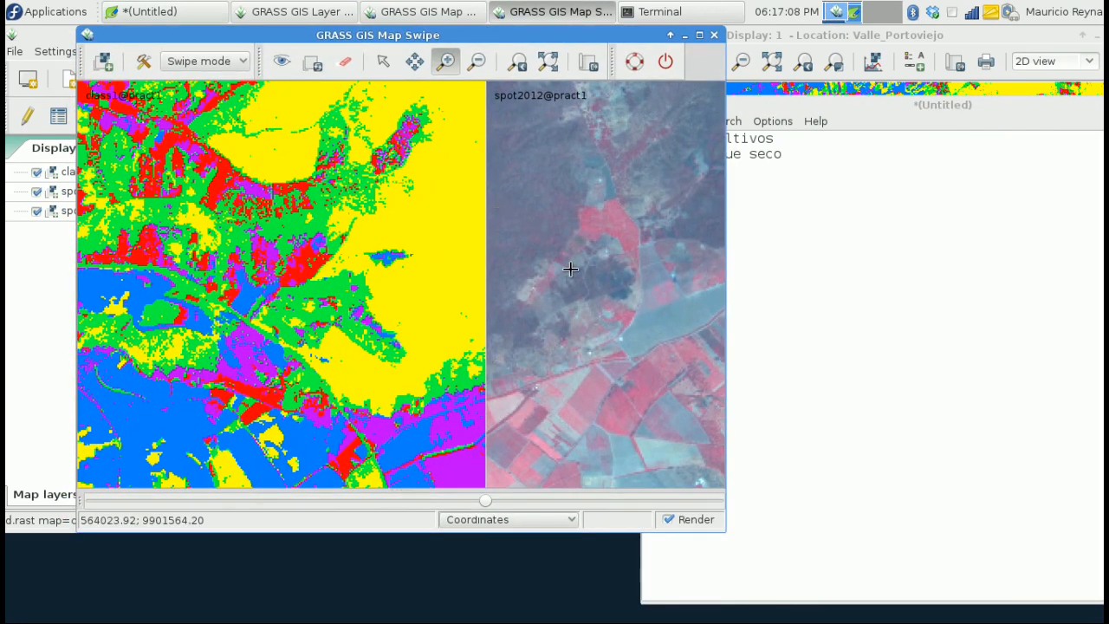
left_click_drag(541, 354, 518, 89)
left_click_drag(576, 416, 562, 171)
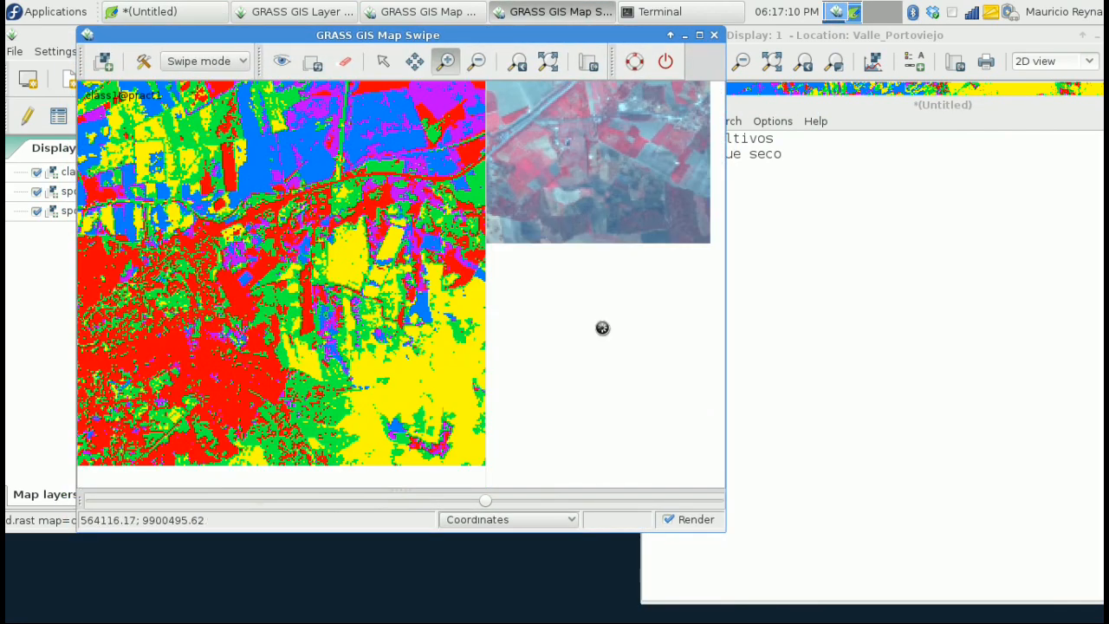
left_click_drag(589, 376, 606, 382)
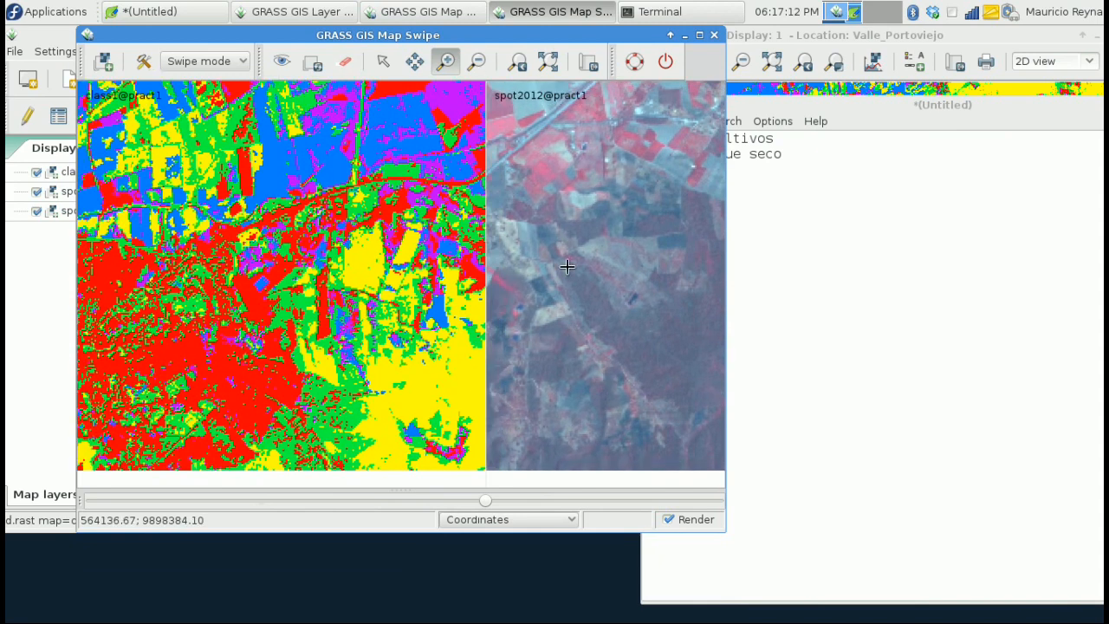
left_click_drag(569, 267, 574, 378)
left_click_drag(615, 257, 534, 337)
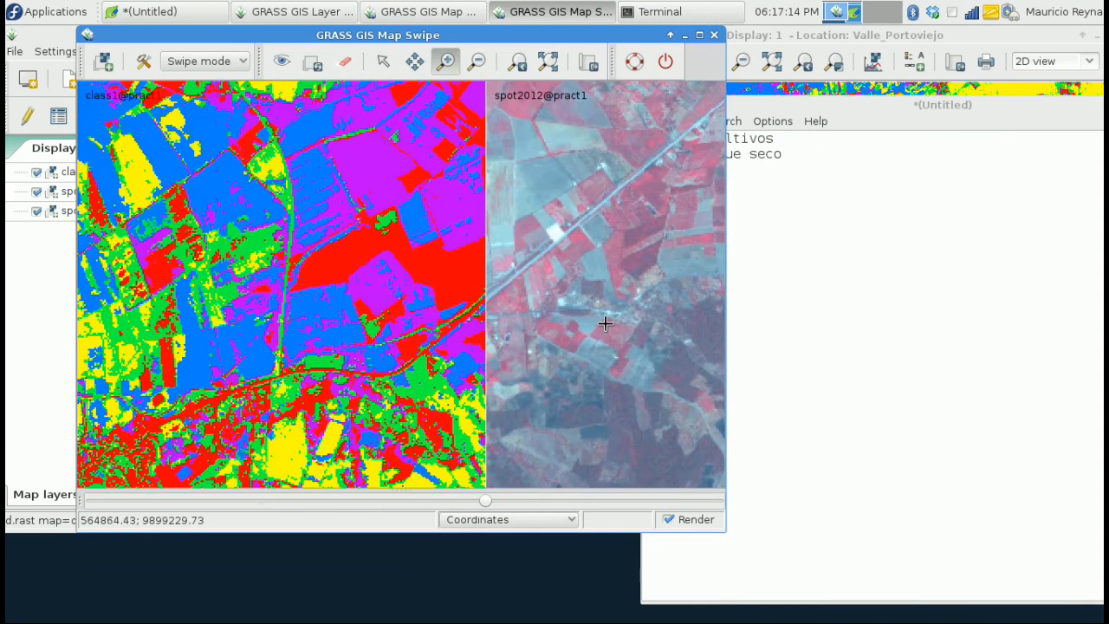
left_click_drag(605, 322, 703, 273)
left_click_drag(546, 360, 582, 334)
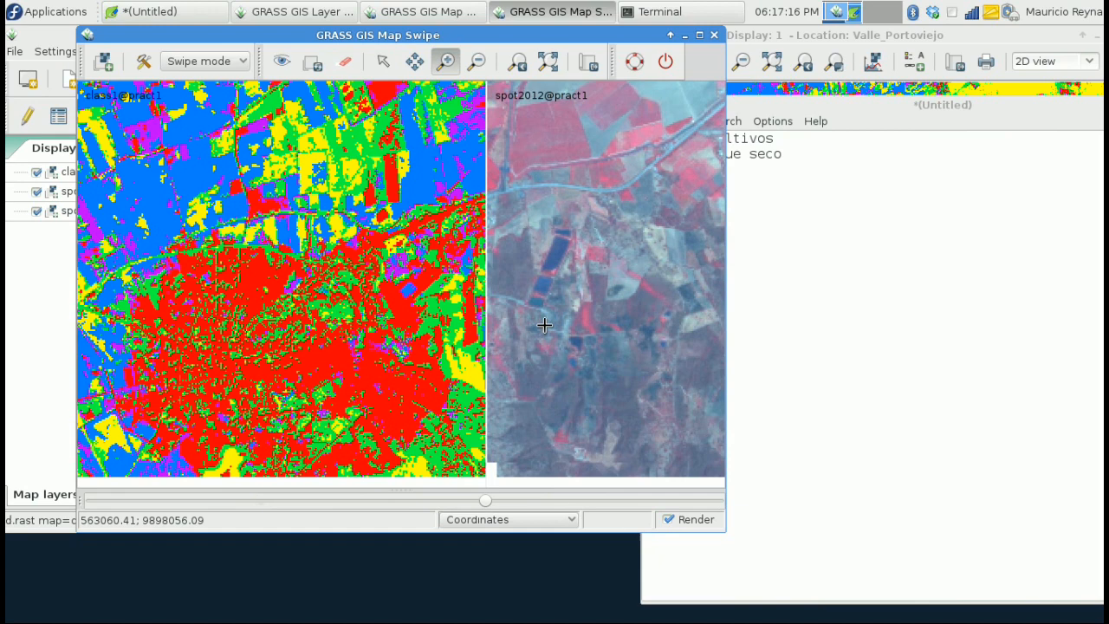
left_click_drag(487, 503, 336, 399)
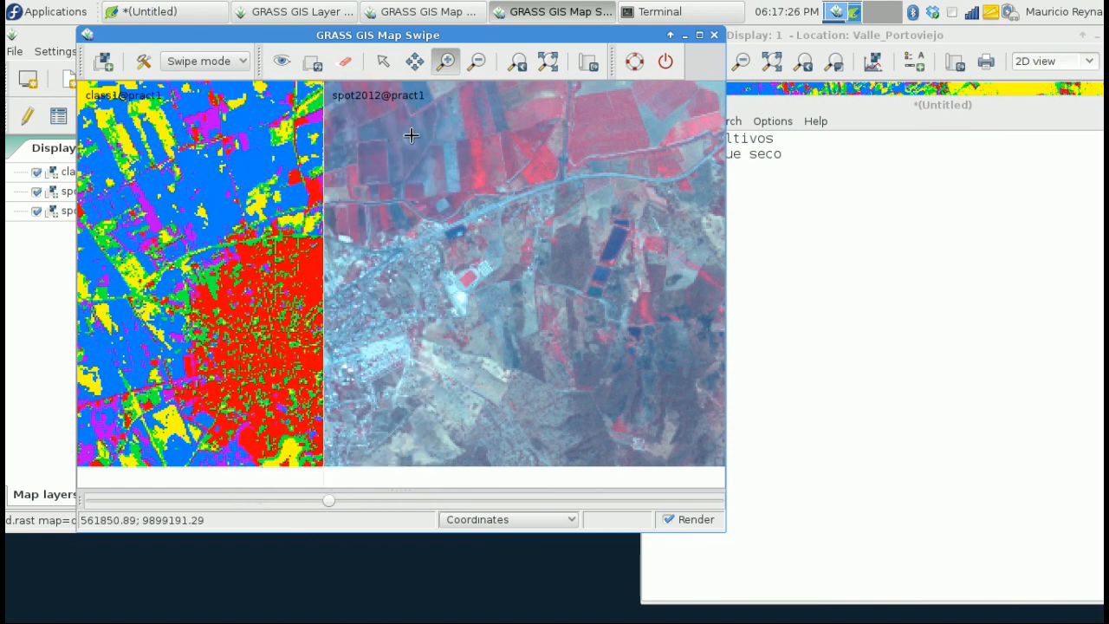
left_click_drag(332, 500, 391, 498)
left_click_drag(575, 37, 549, 211)
left_click(609, 67)
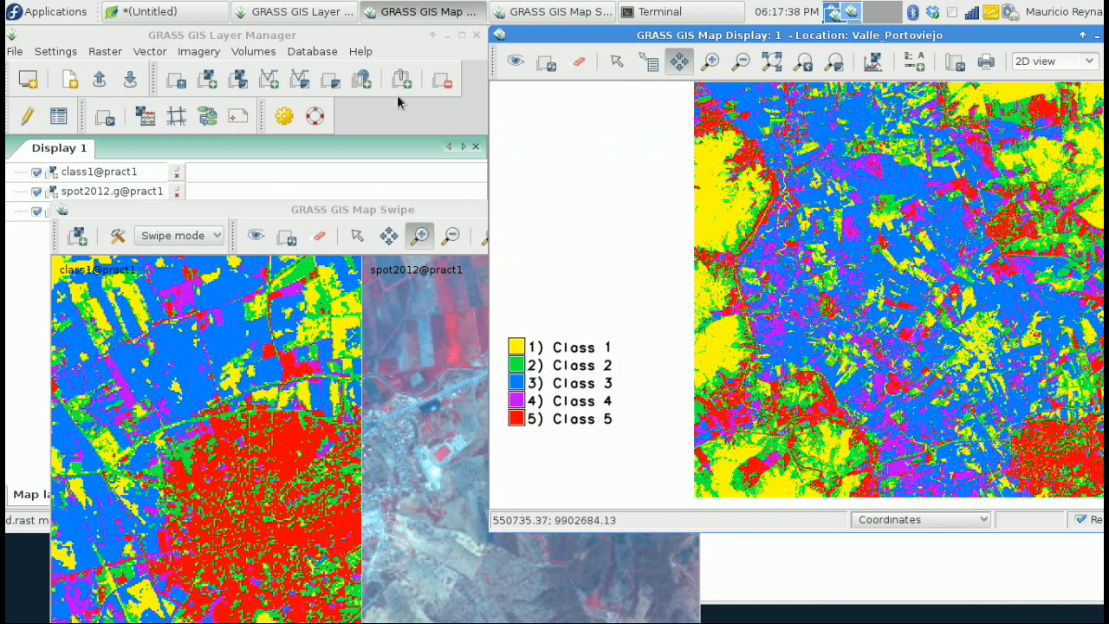
Step: In the Leafpad rules text, add the line "2 5 = 3 Suelo urbano" and change the Cultivos rule to "3 4 = 1 Cultivos"
left_click(145, 12)
type("2 5")
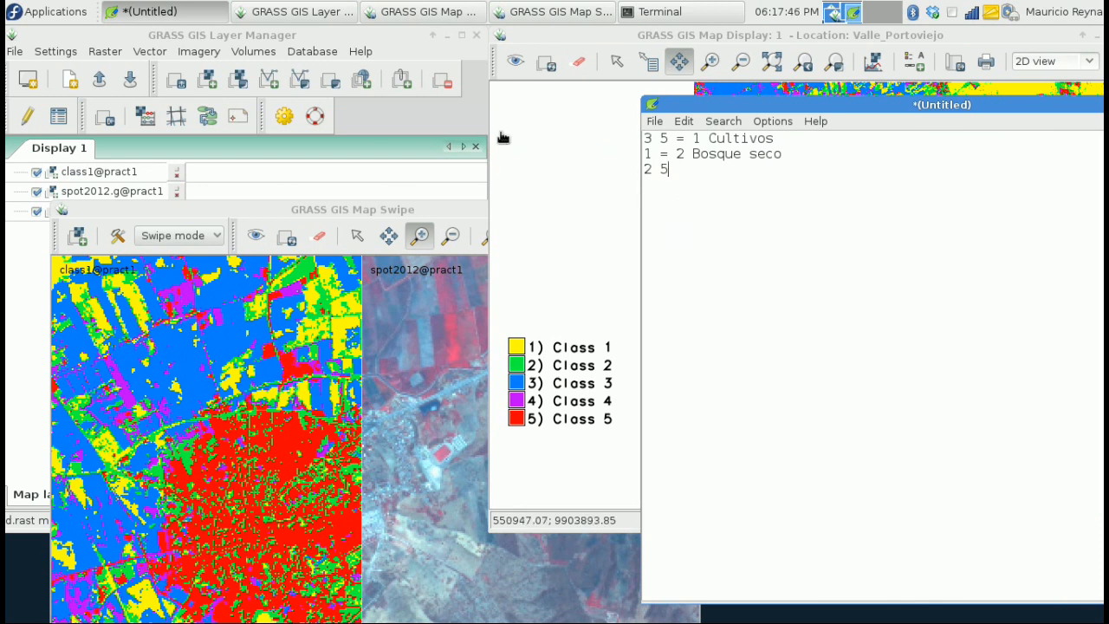
left_click(669, 139)
key("BackSpace")
type("4")
left_click(716, 170)
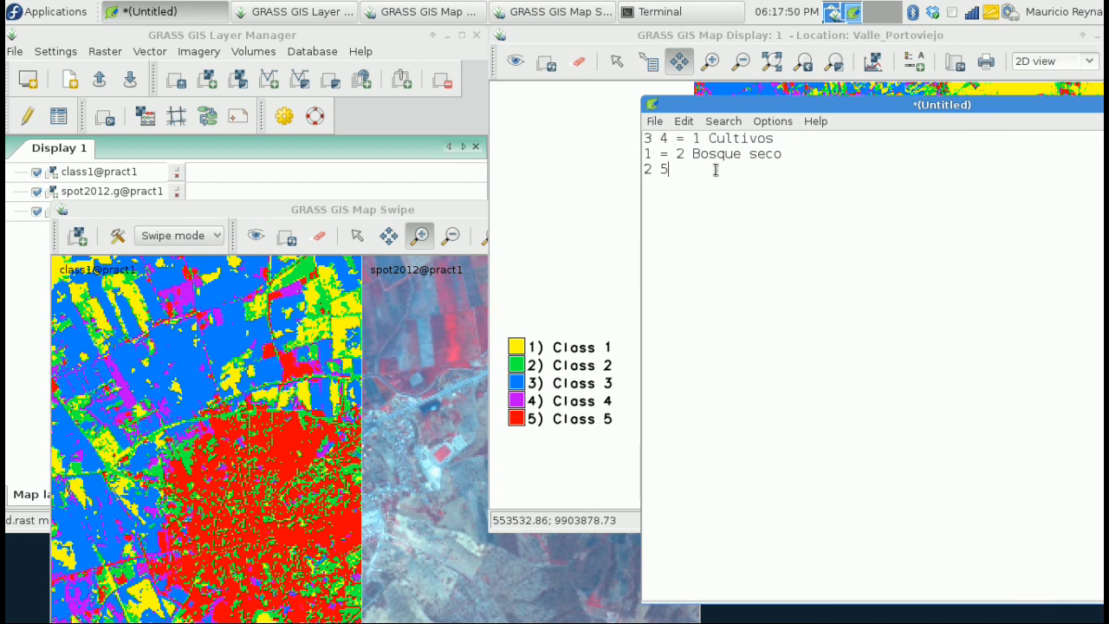
type("= 3 Suelo urbano")
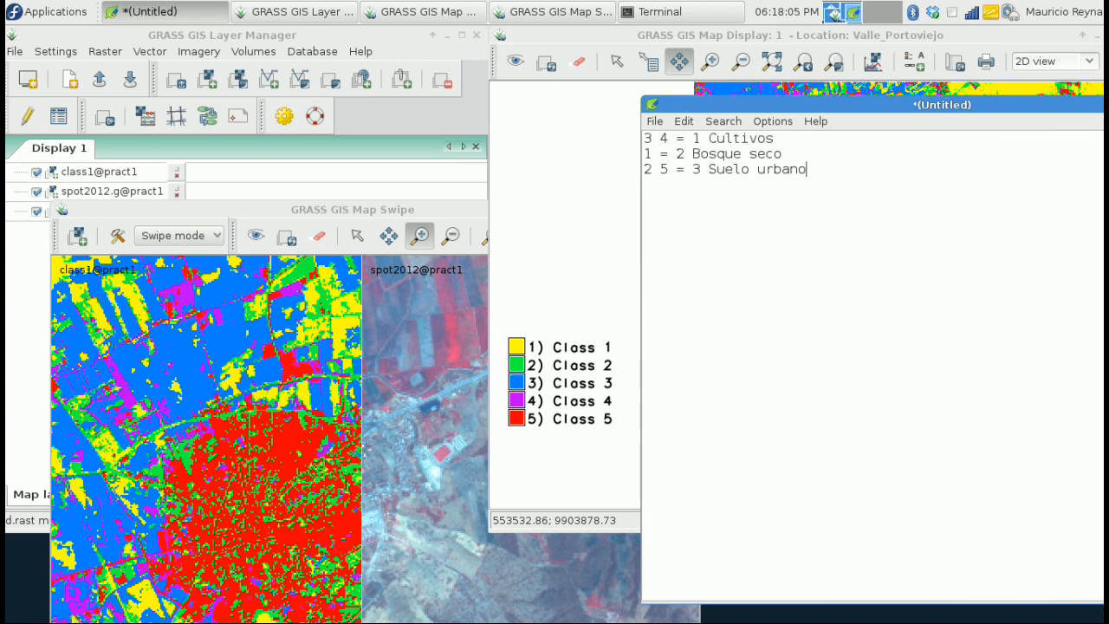
Step: Save the rules file as claes1 in the Documents folder
left_click_drag(822, 102, 727, 97)
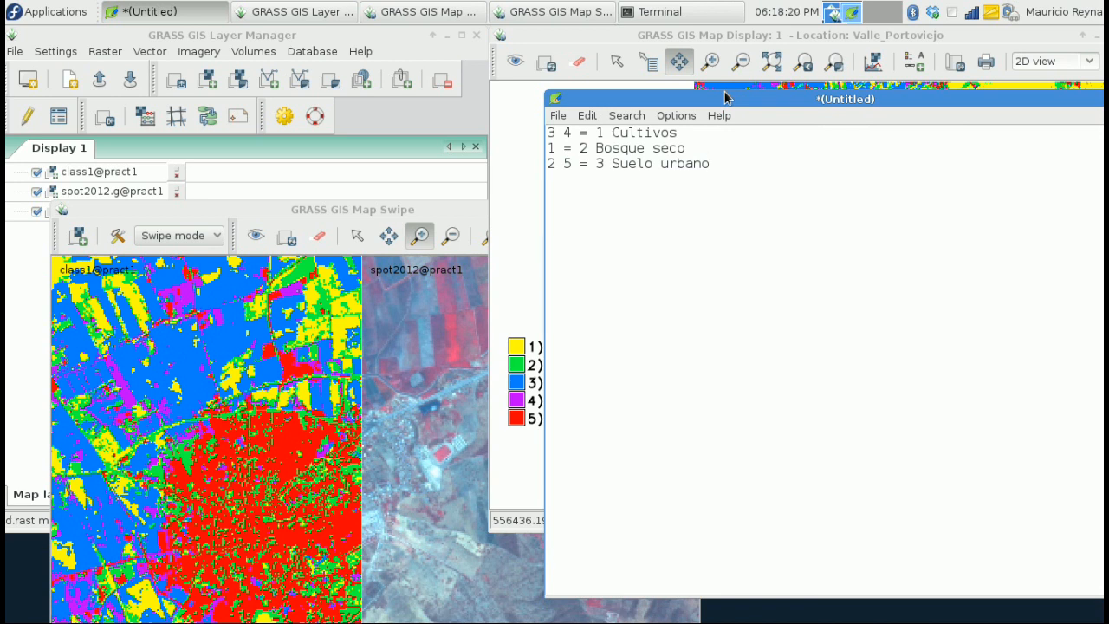
left_click(560, 116)
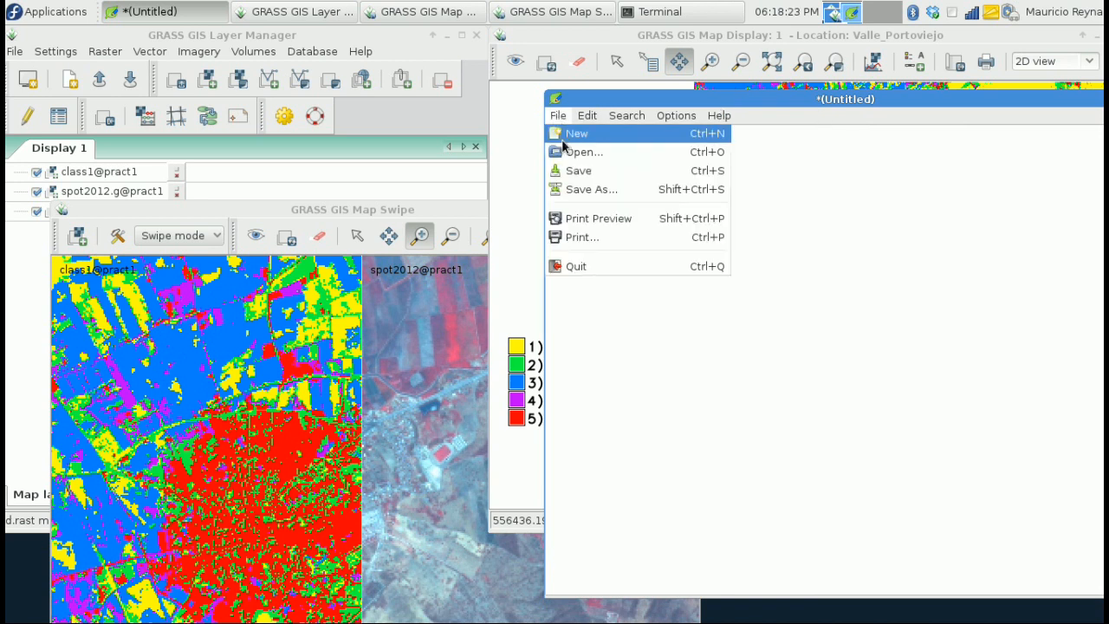
left_click(600, 172)
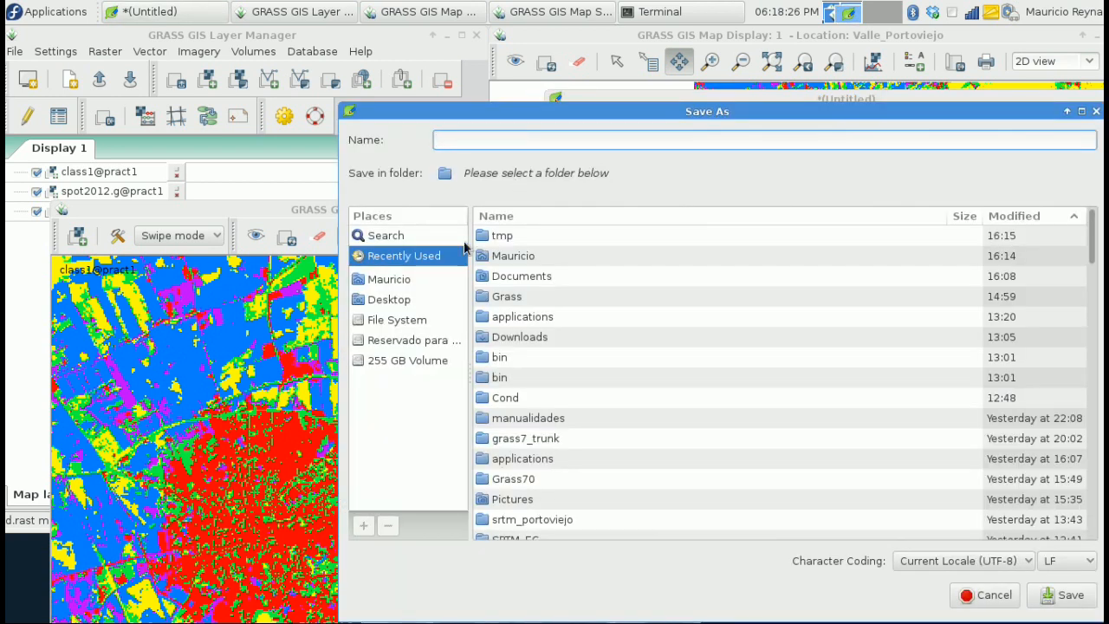
left_click(418, 278)
left_click(540, 297)
left_click(536, 318)
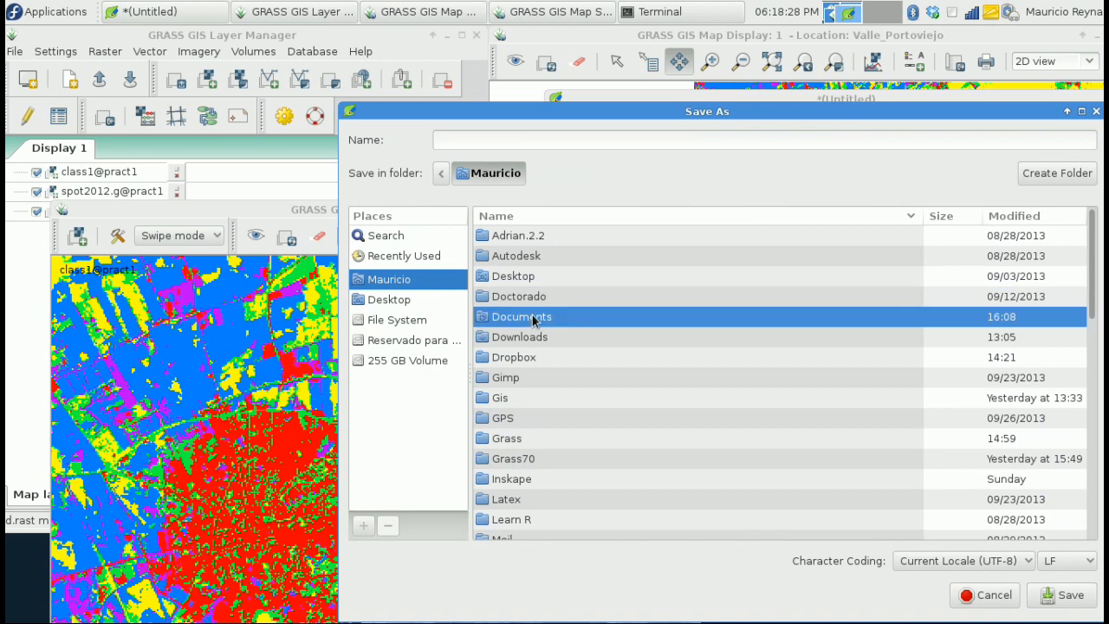
double_click(512, 324)
left_click(496, 142)
type("claes1")
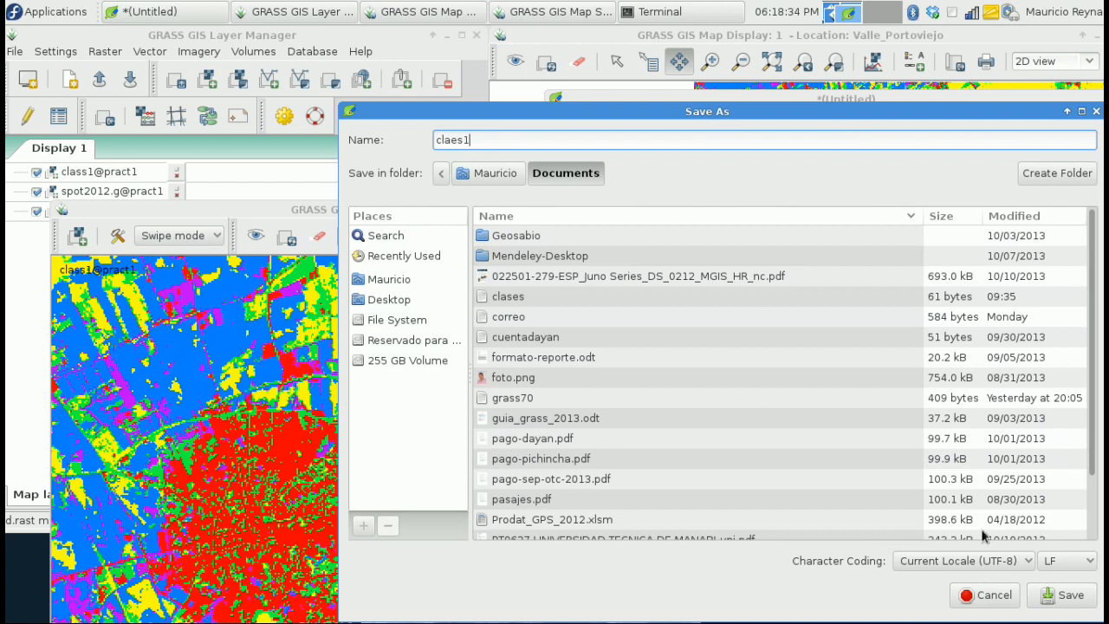
left_click(1059, 596)
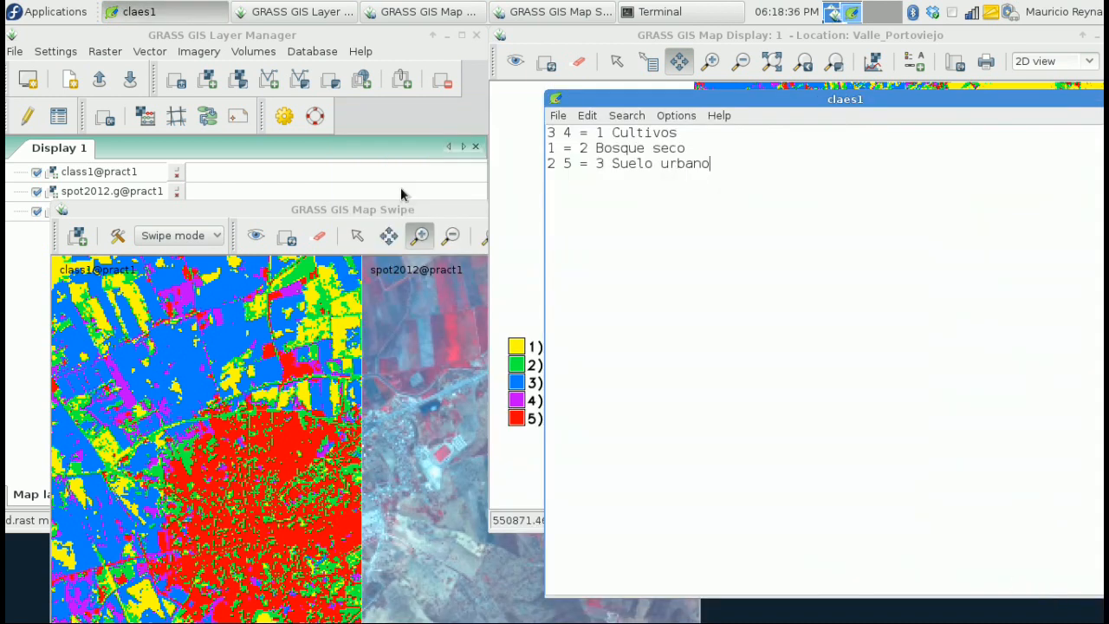
Step: Close the Map Swipe window and the text editor
left_click(404, 210)
left_click_drag(404, 209, 439, 172)
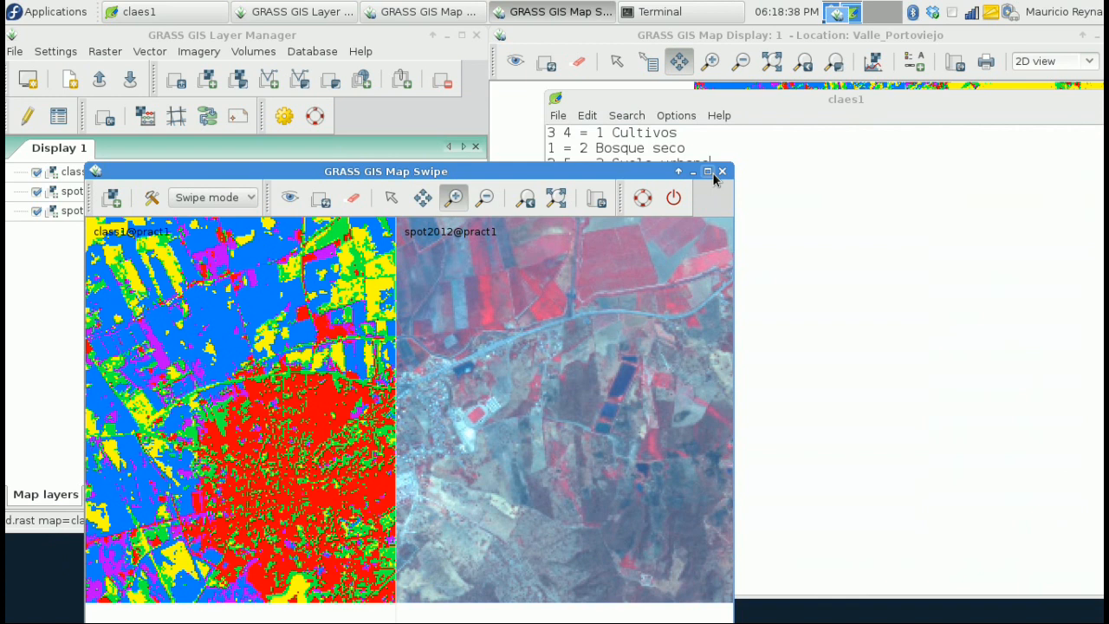
left_click(722, 172)
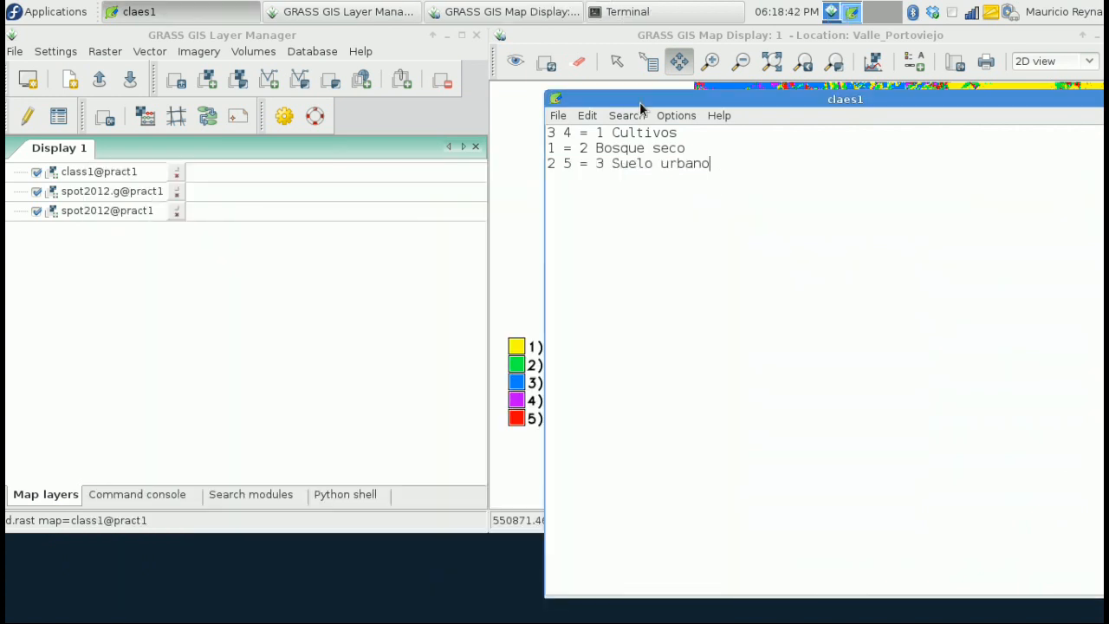
left_click(1010, 90)
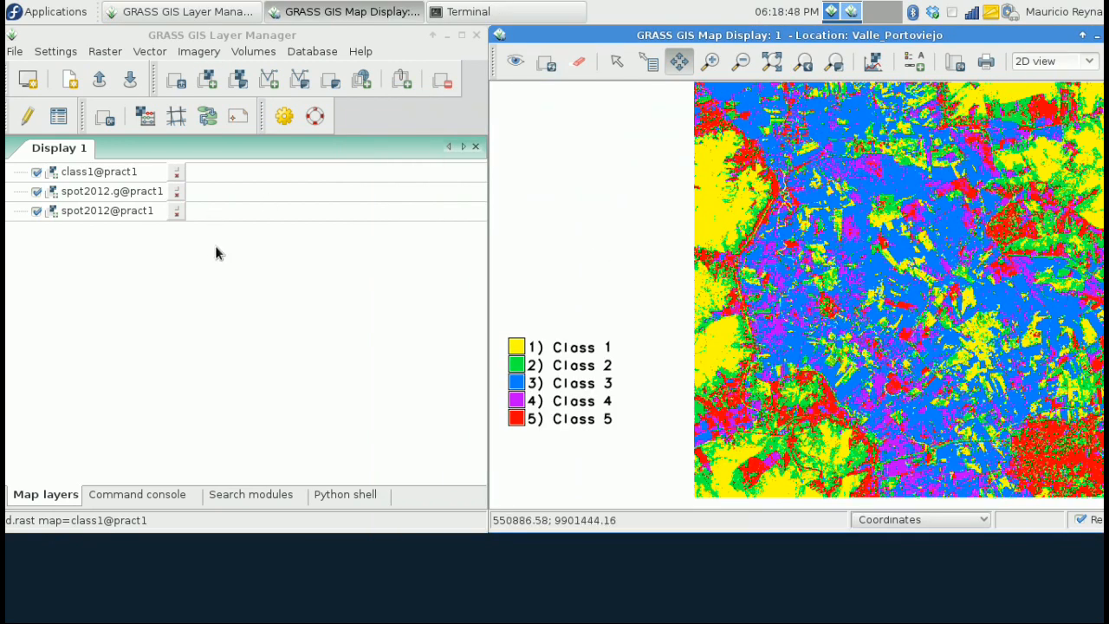
Step: Start a Reclassify (r.reclass) of the class1 raster map and name the output map reclass1
left_click(94, 173)
right_click(104, 174)
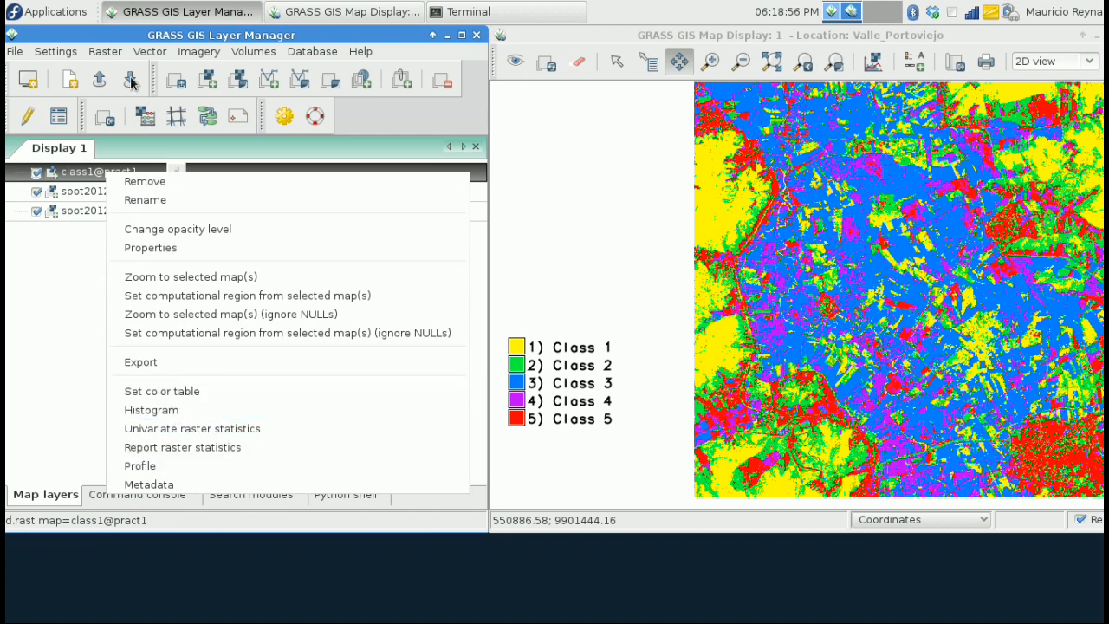
left_click(111, 52)
left_click(113, 53)
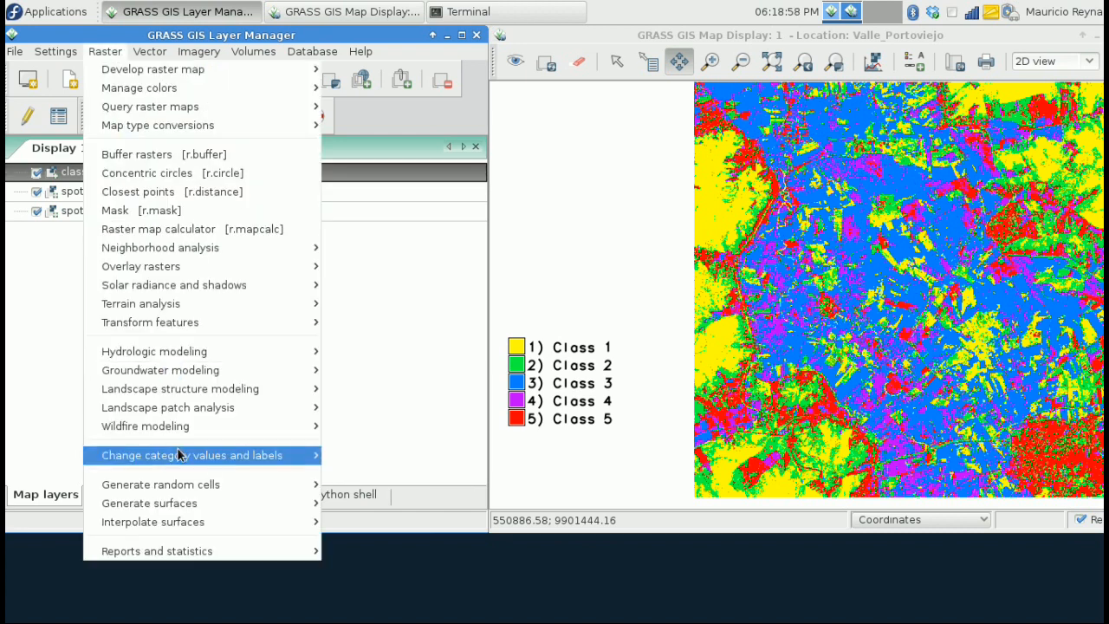
mouse_move(177, 453)
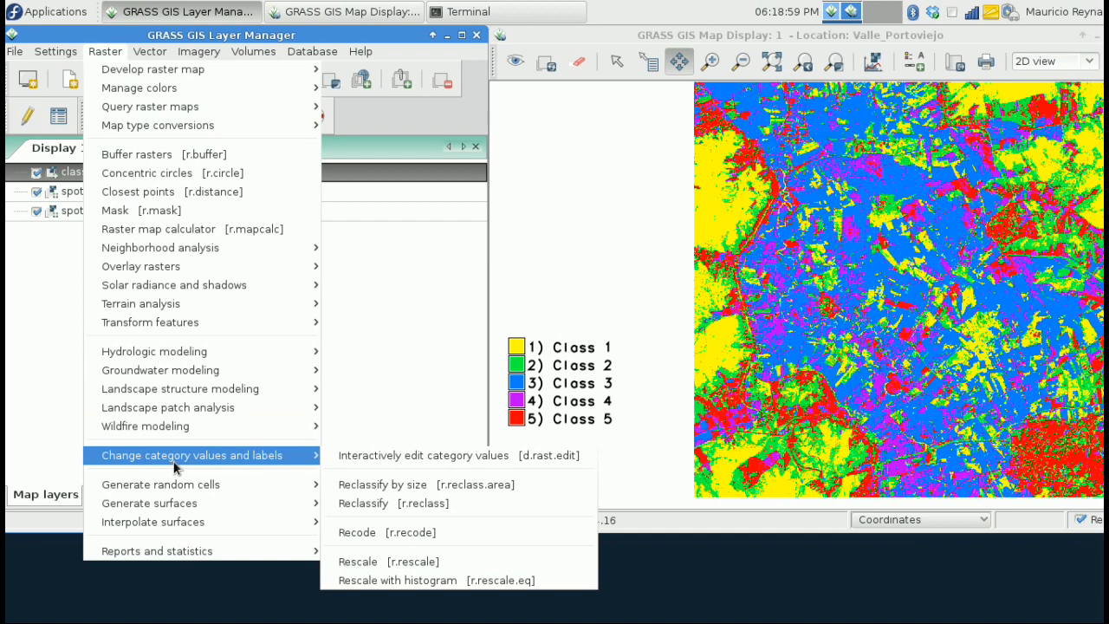
left_click(414, 505)
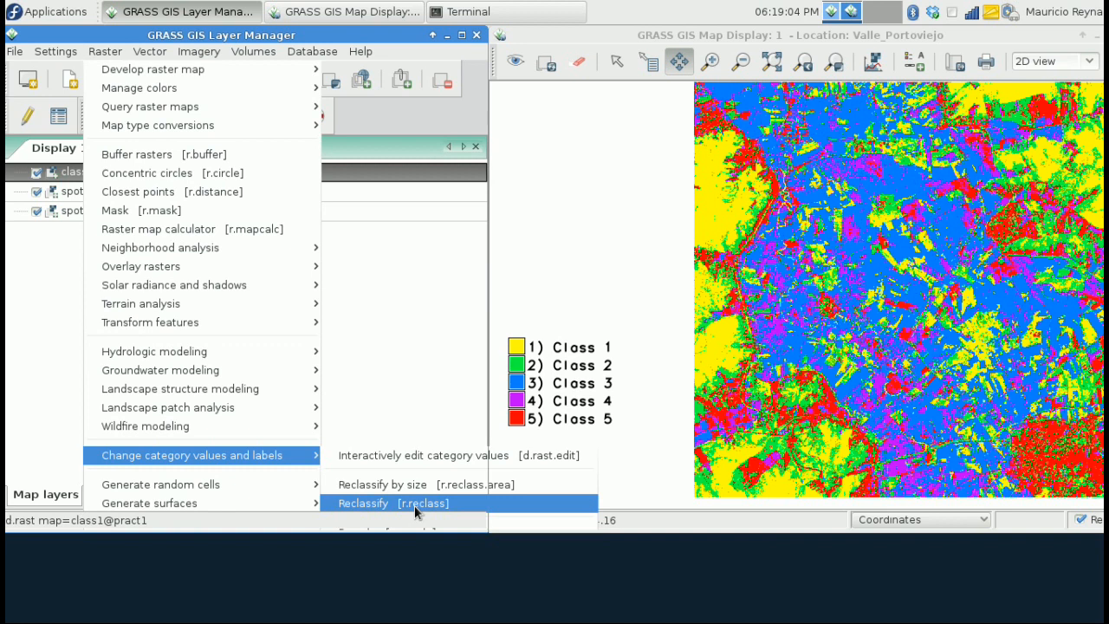
left_click(459, 243)
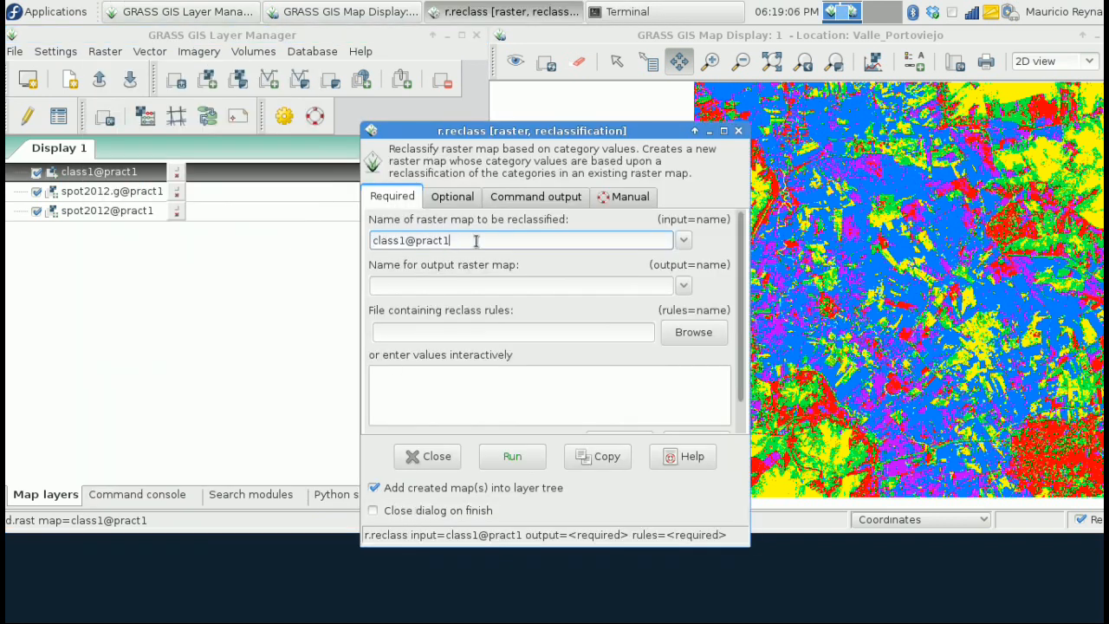
left_click_drag(491, 243, 373, 243)
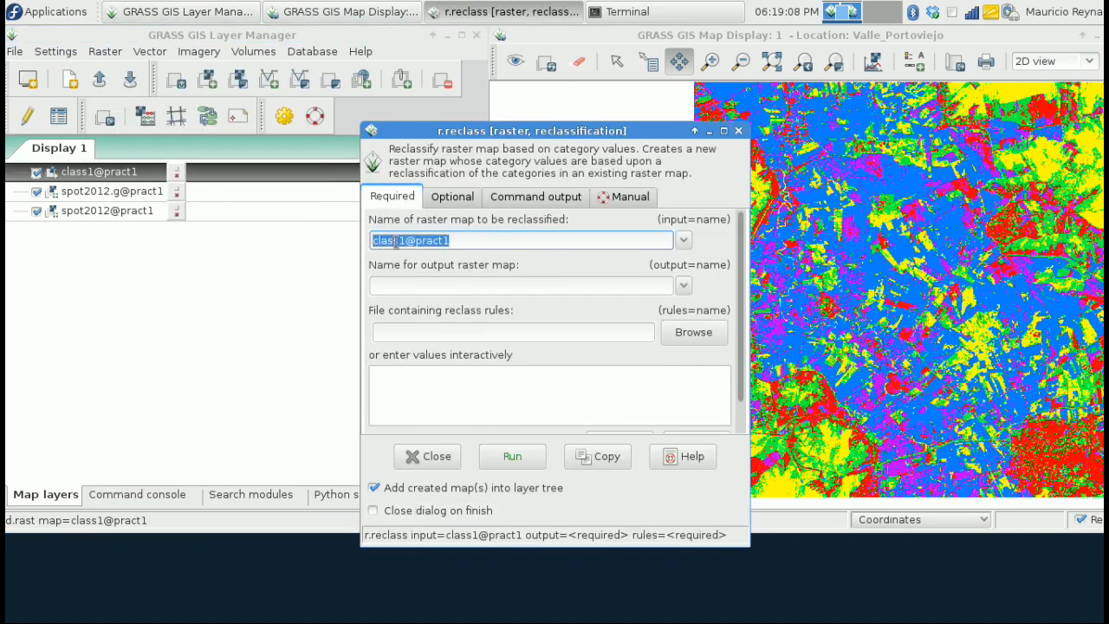
left_click(404, 285)
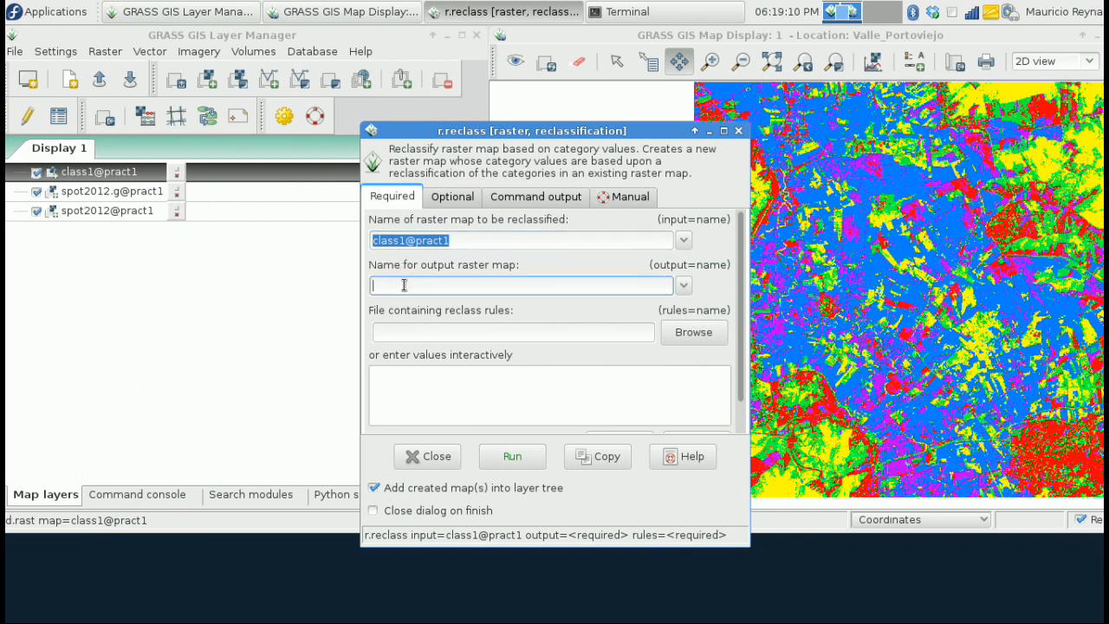
type("rew")
key("BackSpace")
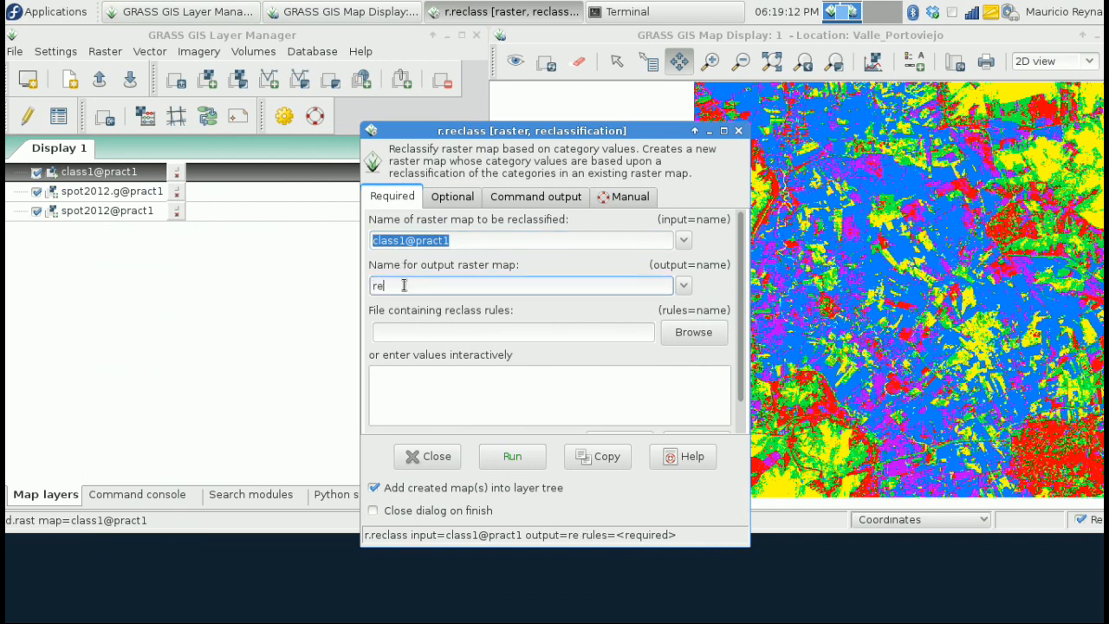
type("class1")
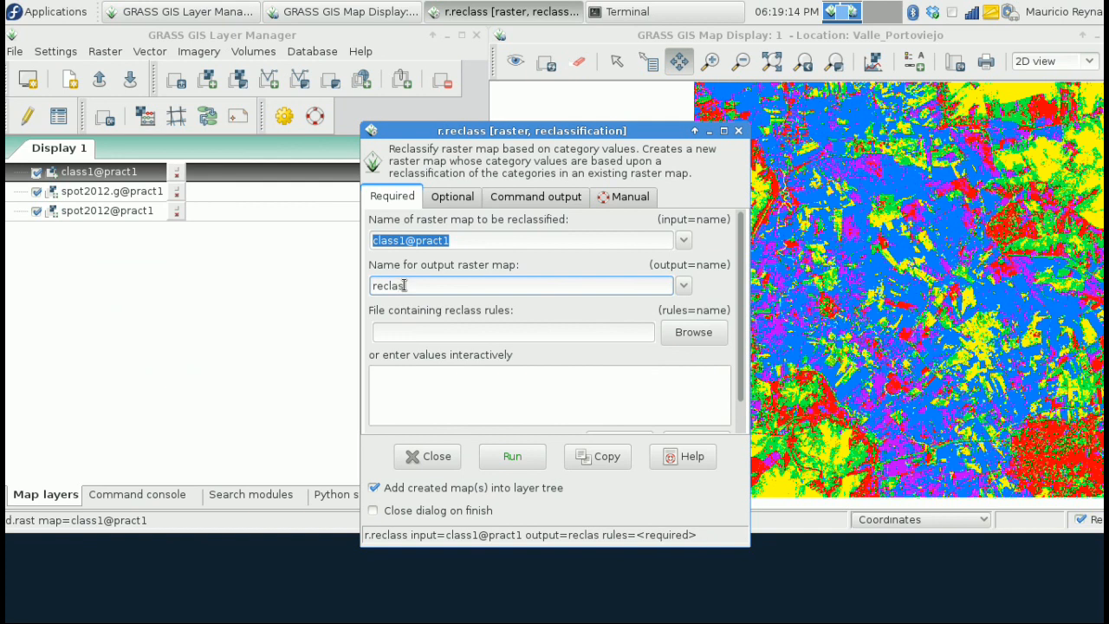
Step: Use the claes1 file in the Documents folder as the file containing the reclass rules
left_click(466, 333)
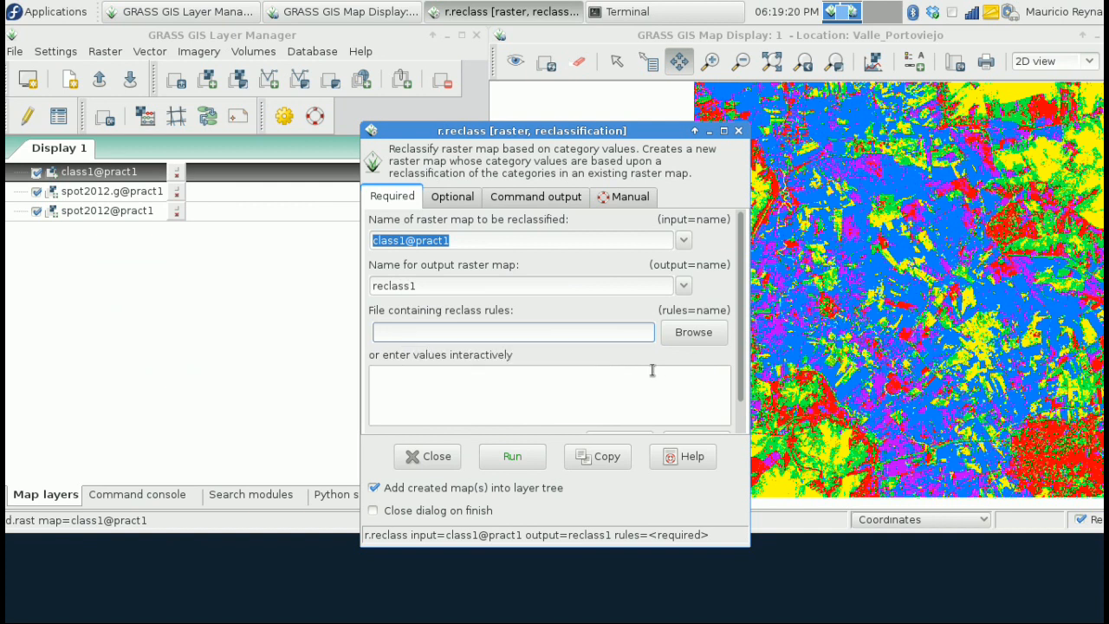
left_click(684, 335)
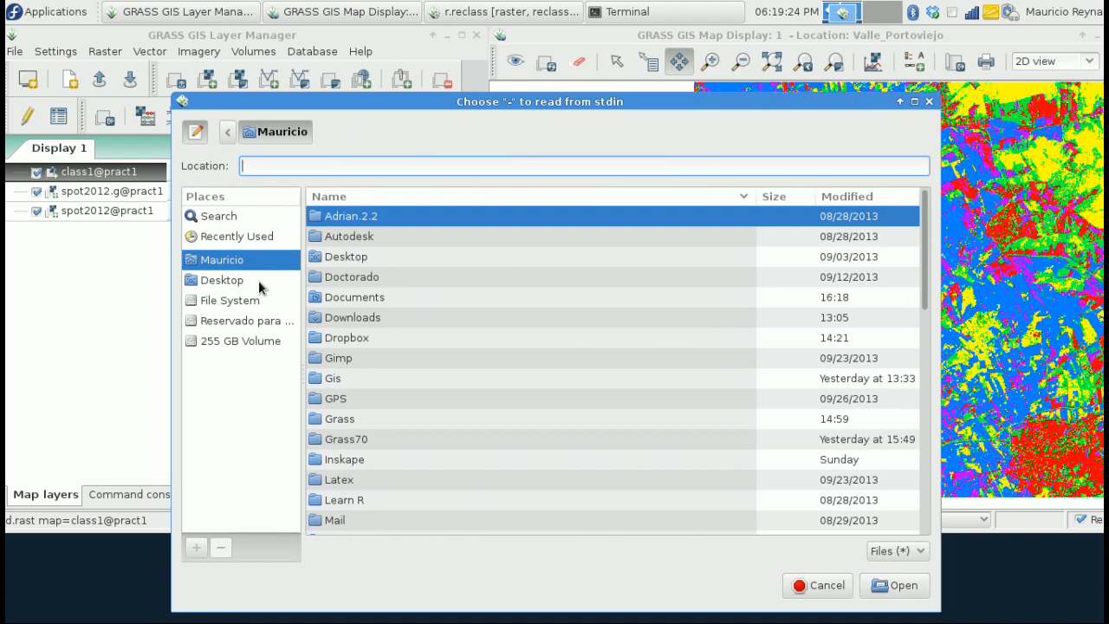
double_click(362, 298)
left_click(353, 278)
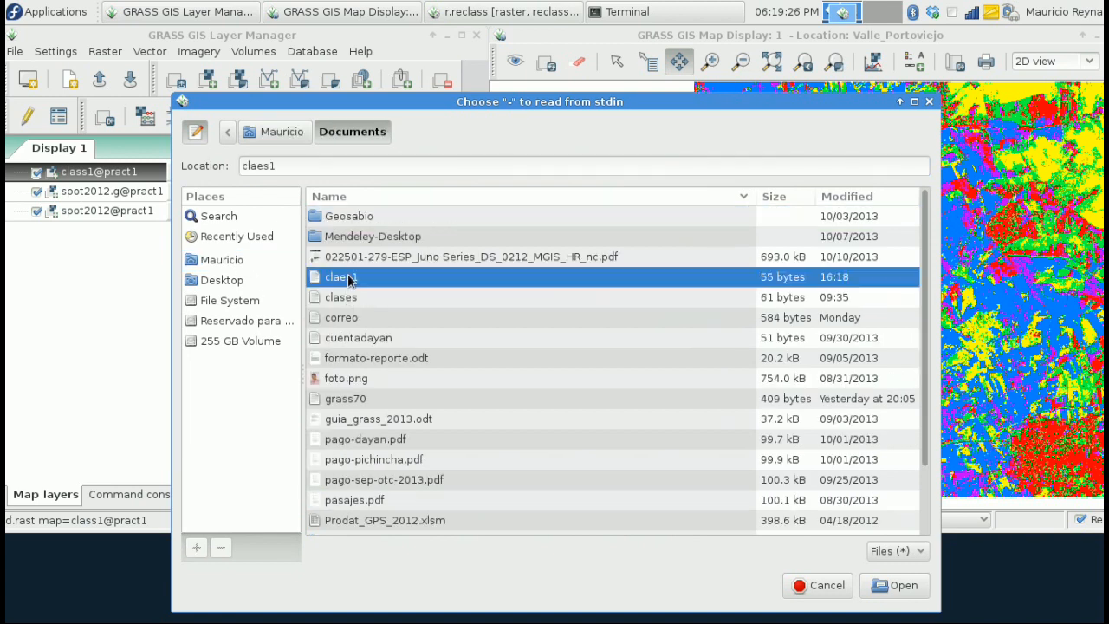
left_click(900, 594)
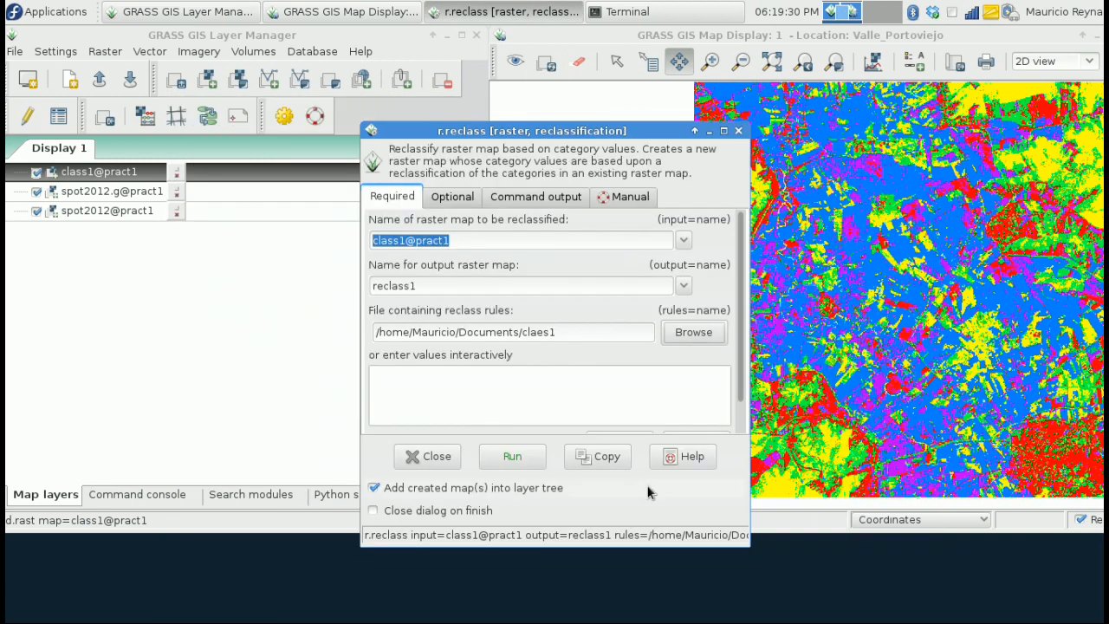
Step: Title the resulting raster map Cobertura, run the reclassification and close its dialog
left_click(456, 198)
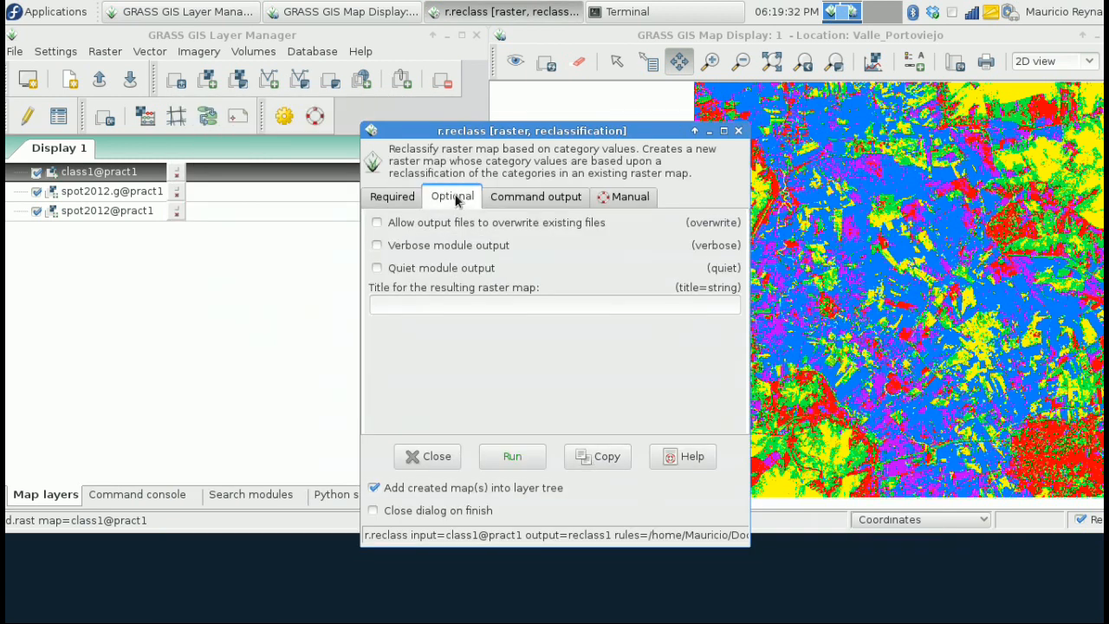
left_click(448, 305)
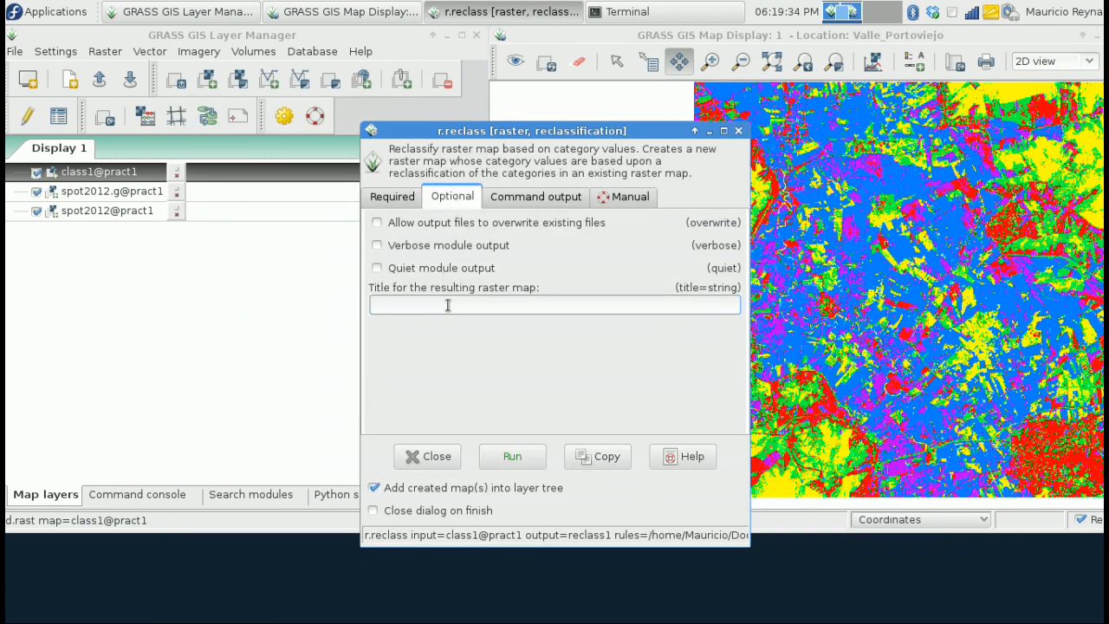
type("obertura")
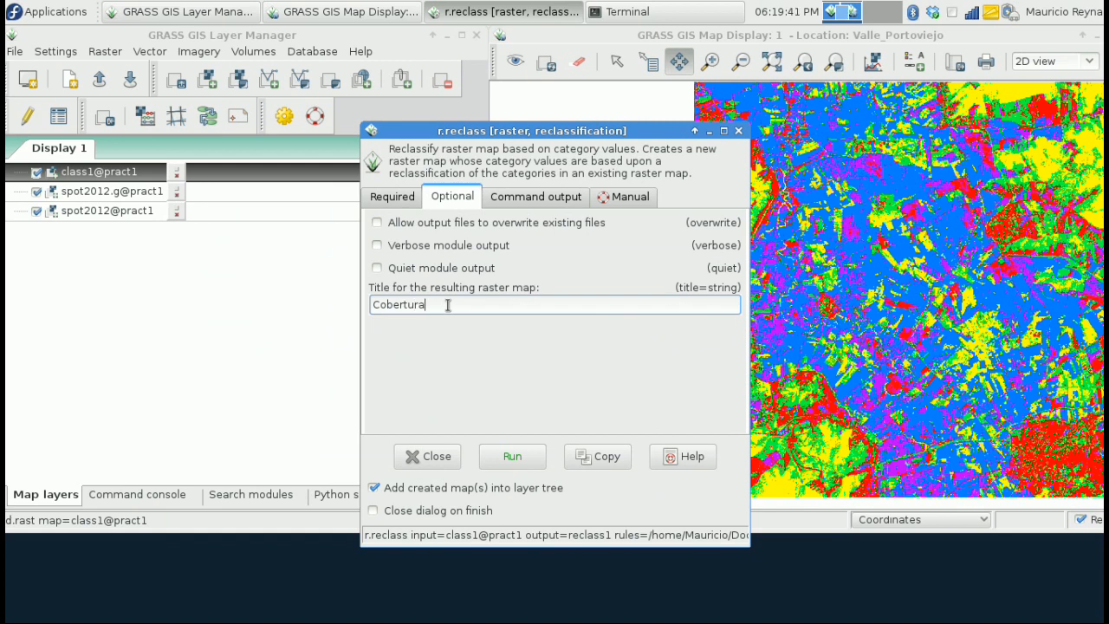
left_click(501, 462)
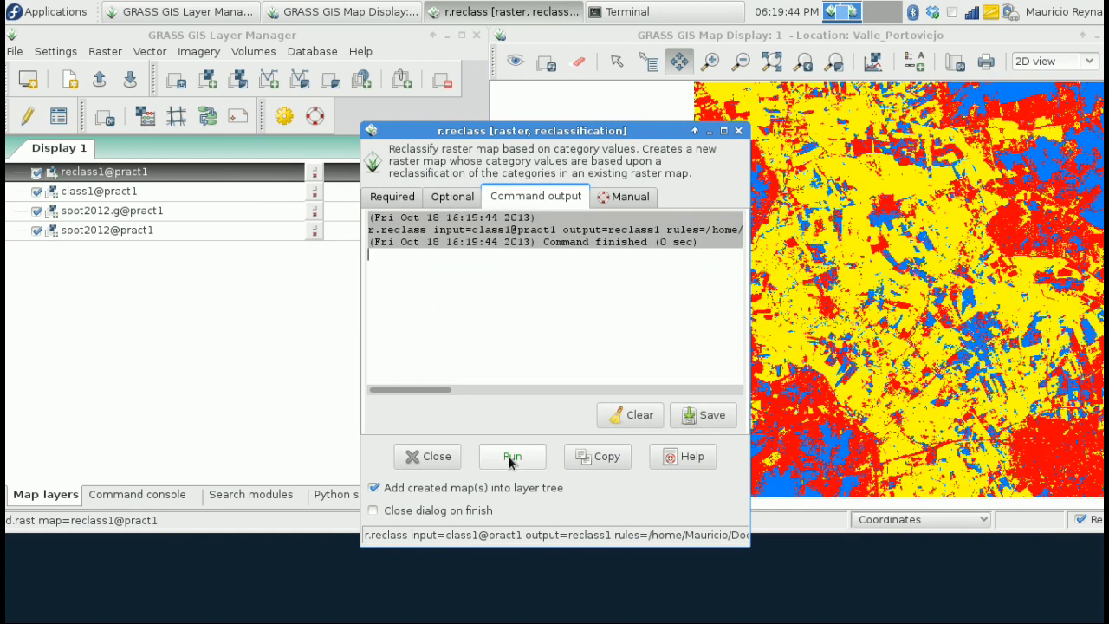
left_click(454, 468)
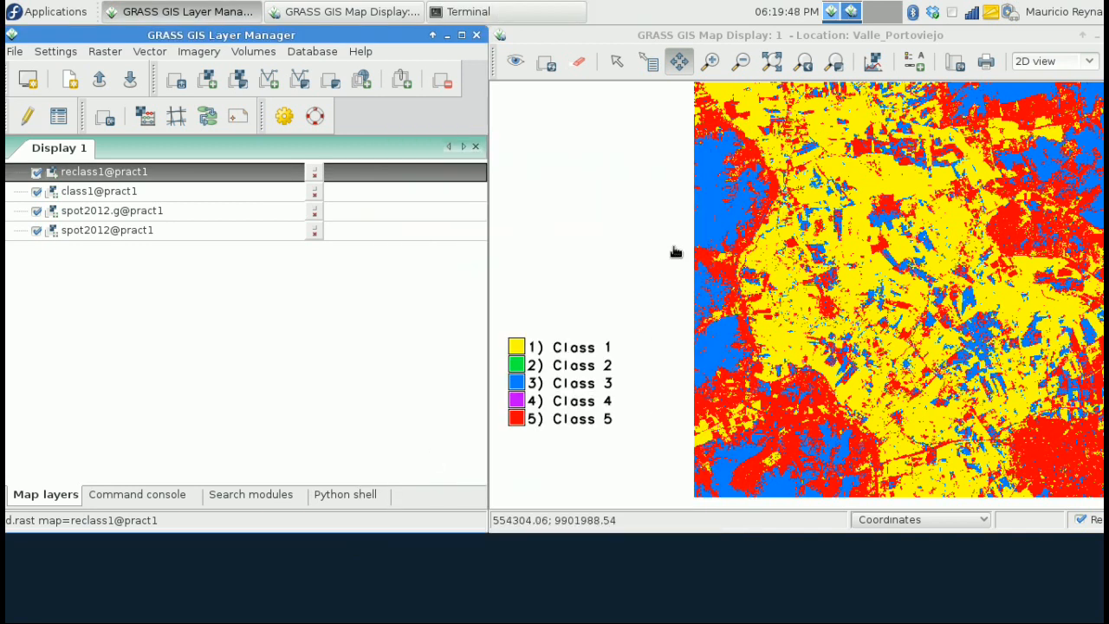
Step: Hide the old five-class legend in the map display and show a legend for the reclass1 map instead
right_click(550, 364)
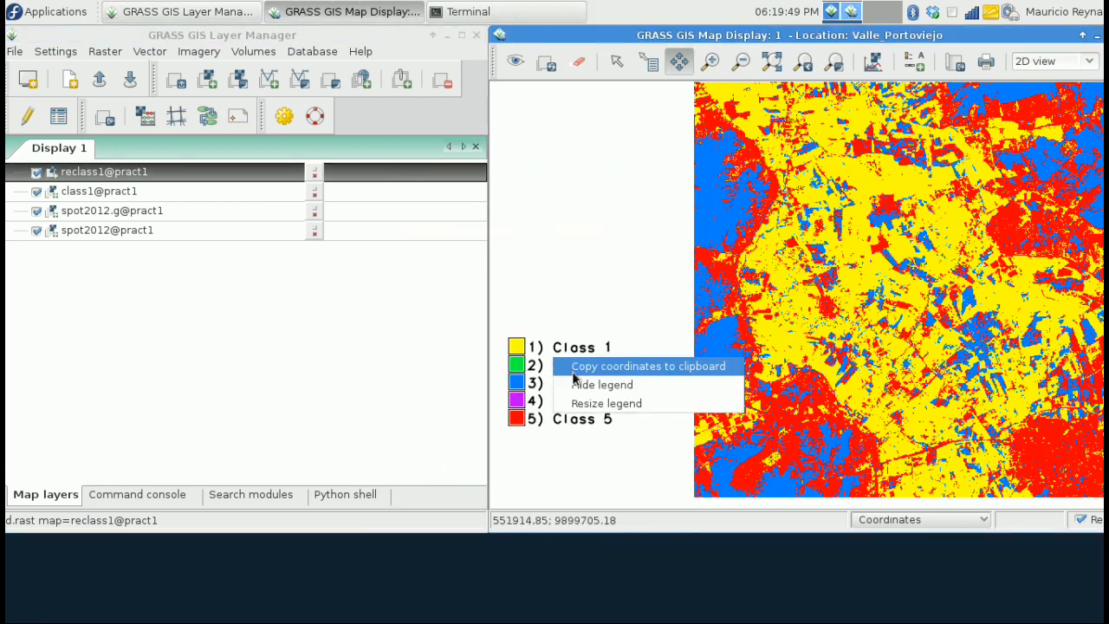
left_click(624, 385)
left_click(917, 65)
left_click(936, 73)
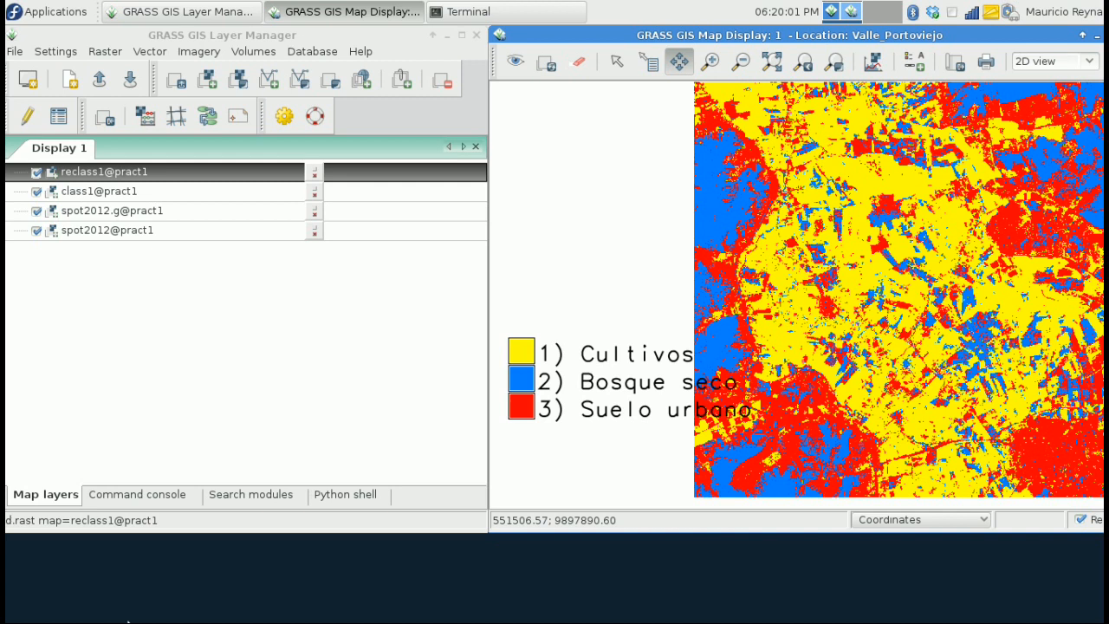
mouse_move(616, 35)
left_mouse_down()
mouse_move(627, 35)
mouse_move(615, 35)
left_mouse_up()
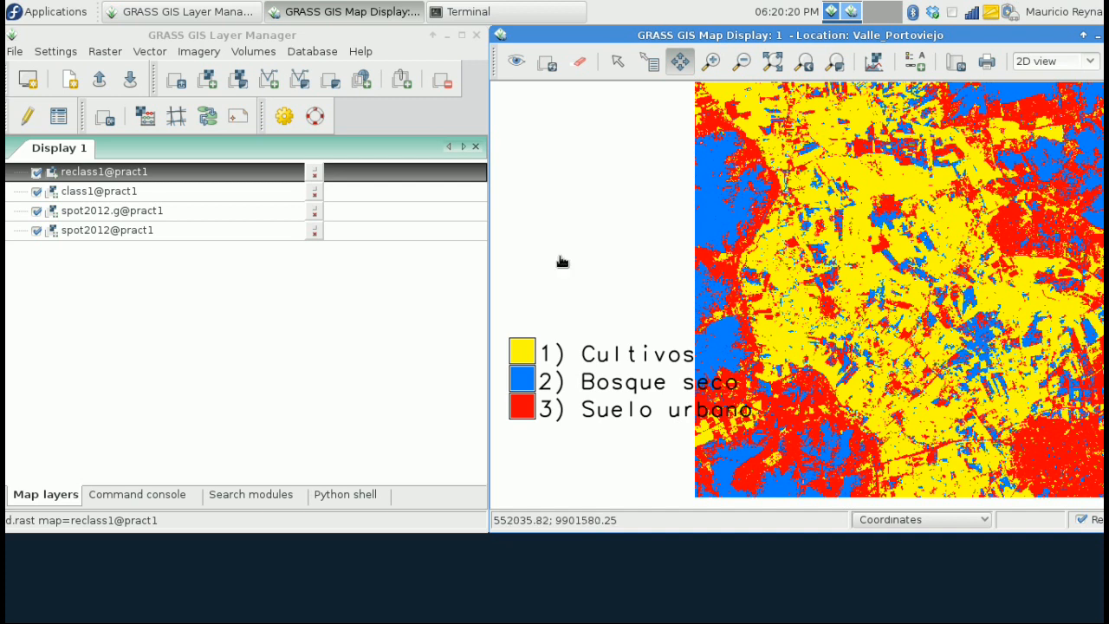
Step: Open the color table definition options for the reclass1 map
left_click(107, 178)
right_click(107, 178)
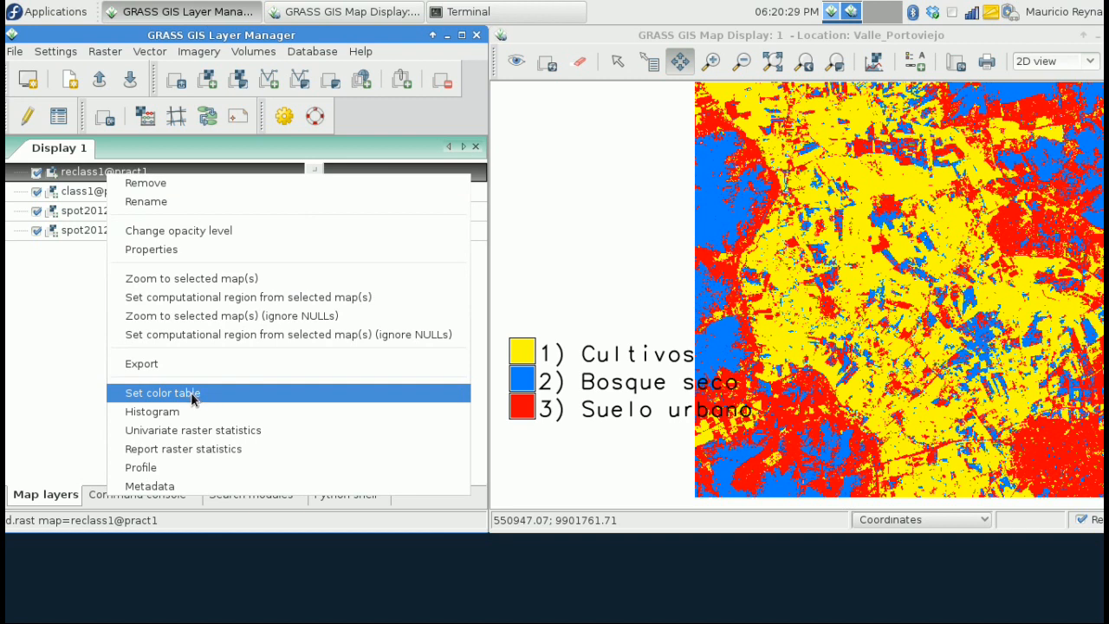
left_click(193, 398)
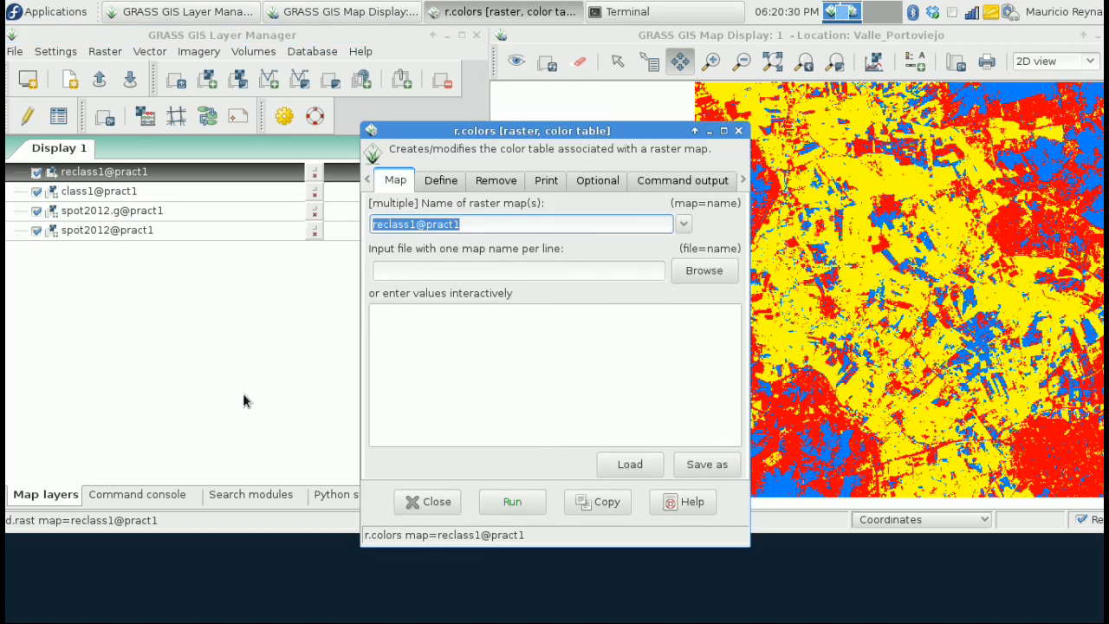
left_click_drag(436, 134, 355, 122)
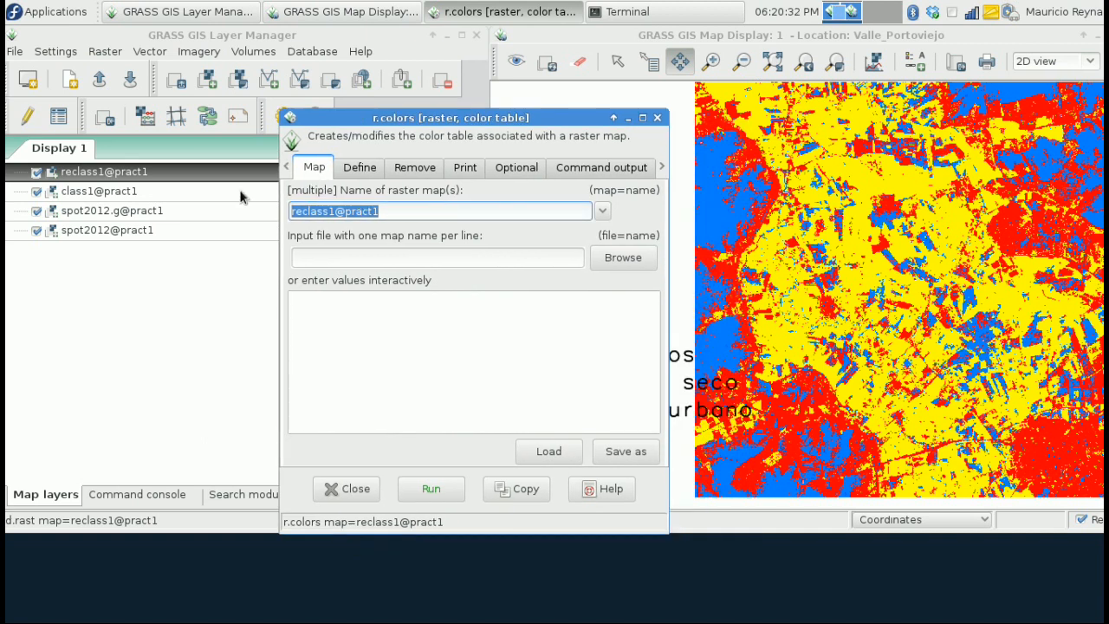
left_click(412, 213)
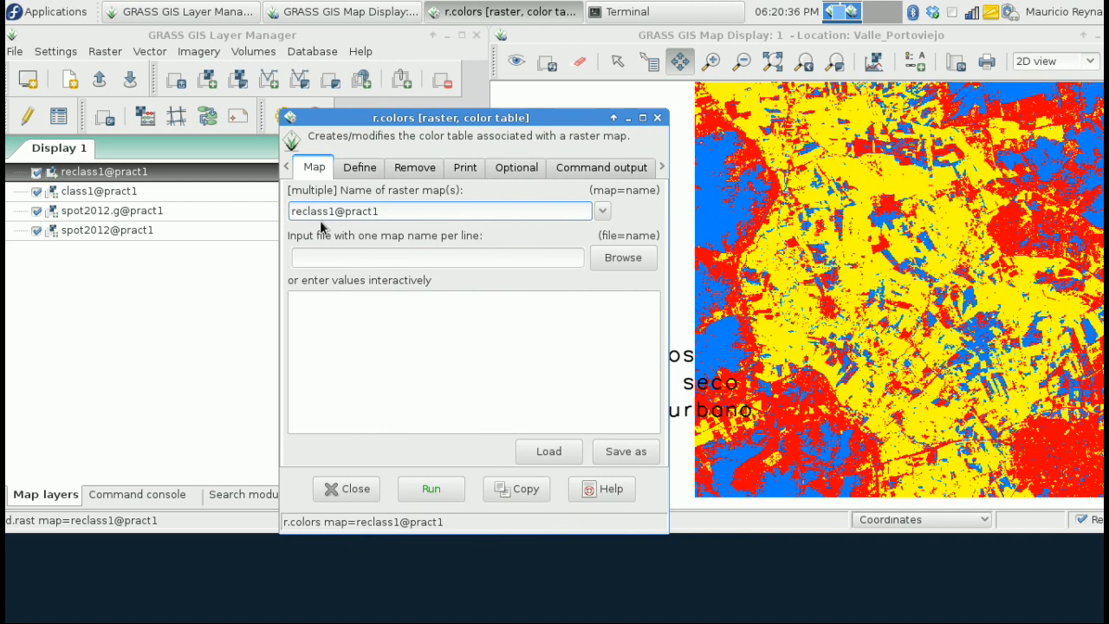
left_click(365, 172)
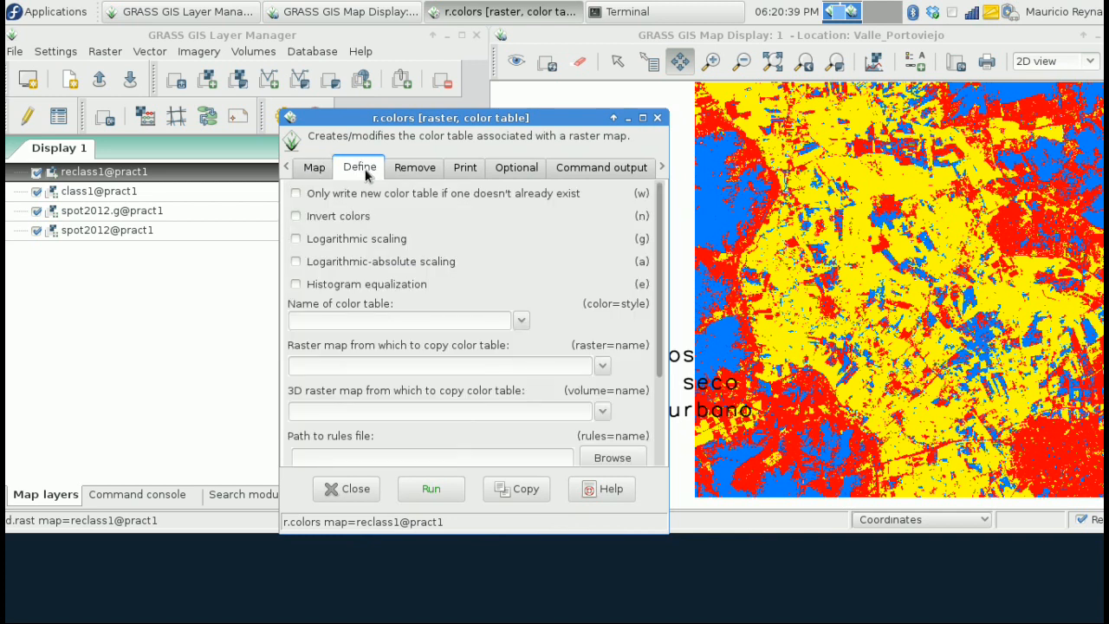
Step: Apply the byg color table to reclass1 and move the dialog aside to uncover the map legend
left_click(521, 321)
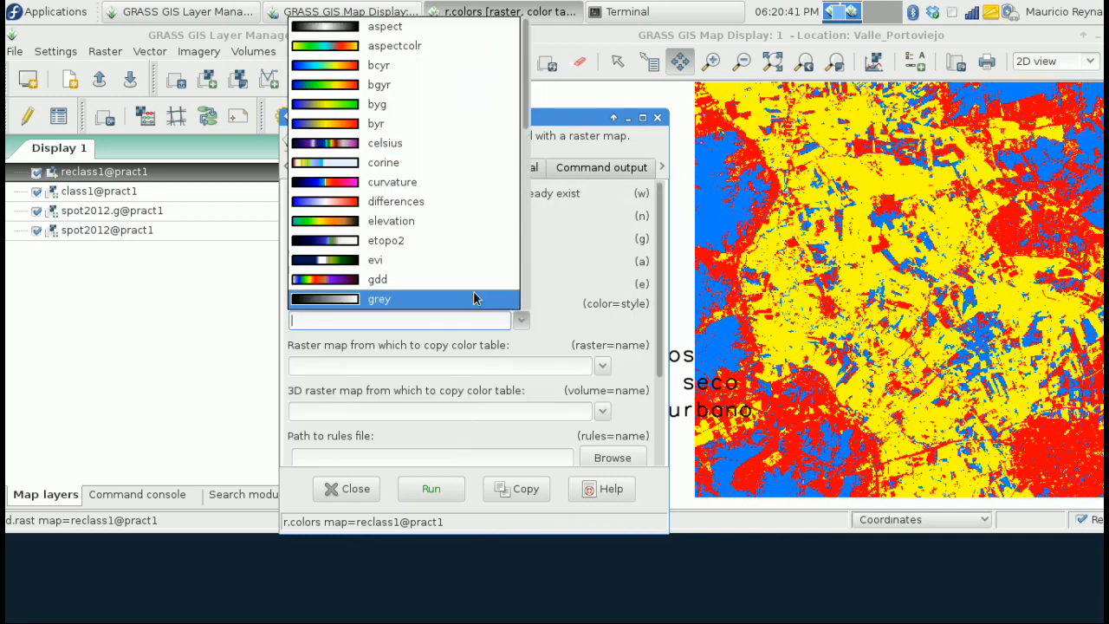
left_click(364, 105)
left_click(434, 488)
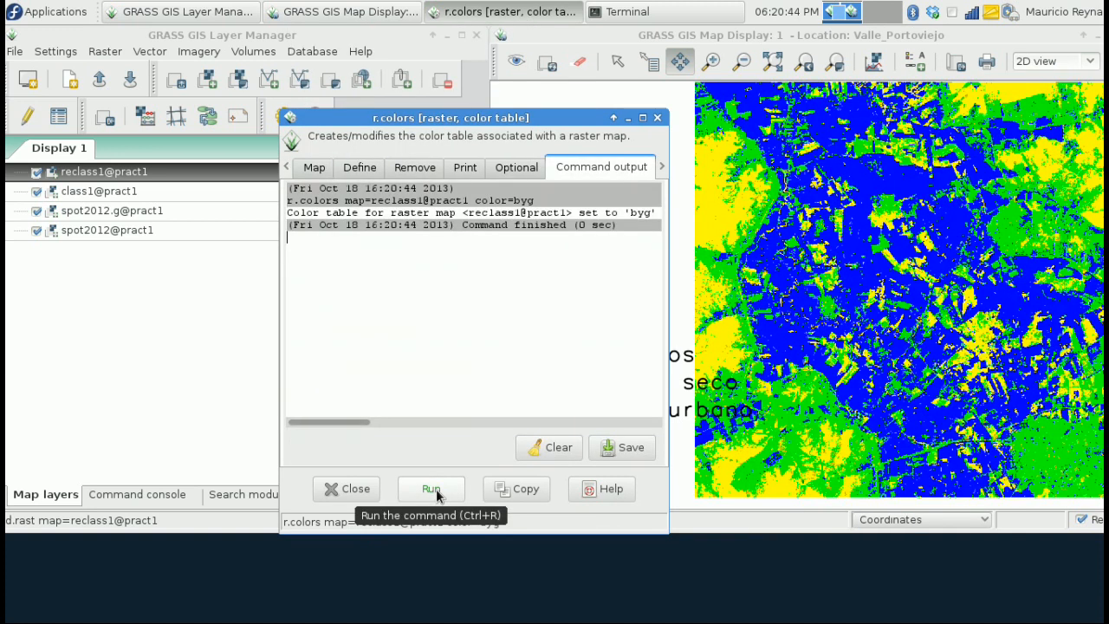
left_click_drag(523, 117, 380, 113)
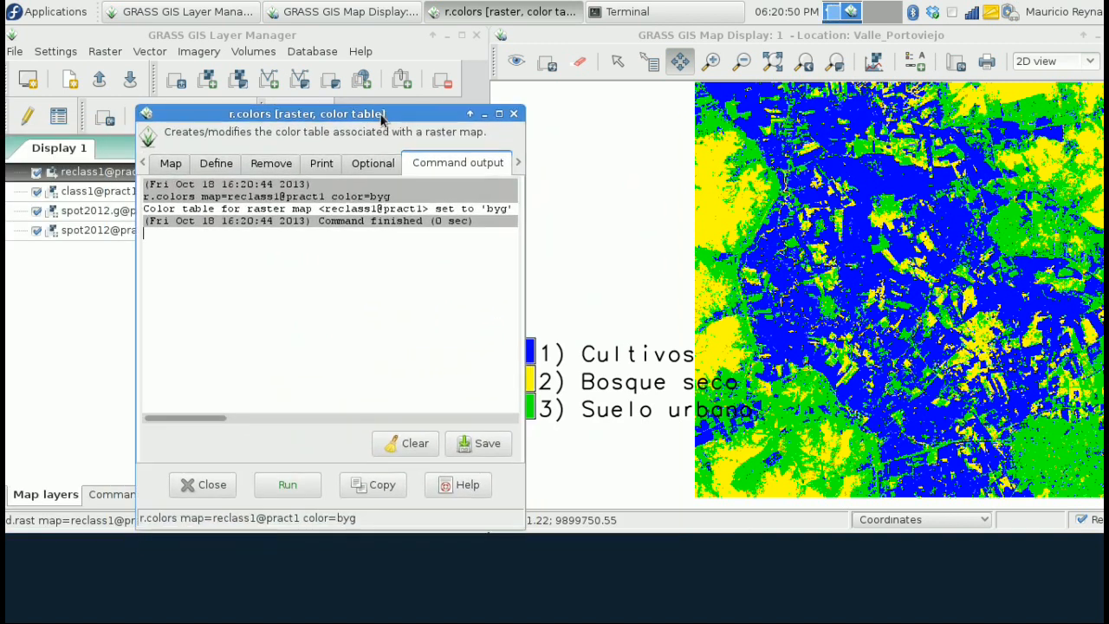
Step: Begin interactive color rules for reclass1 with category 1, and clear the byg color table name
left_click(218, 164)
left_click_drag(518, 315, 515, 400)
left_click(407, 404)
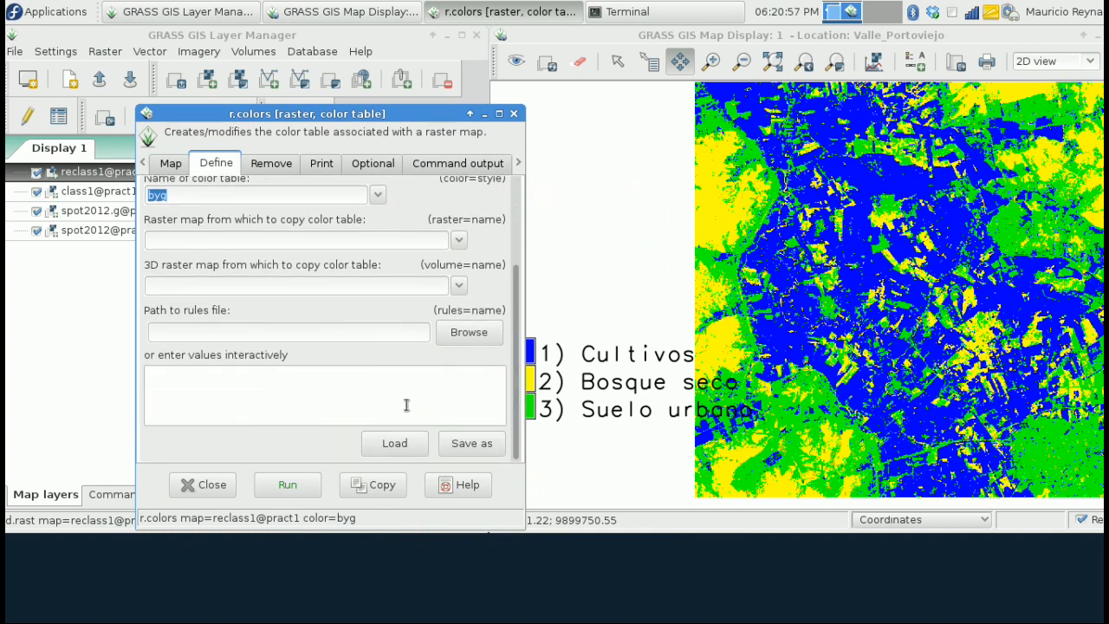
type("1")
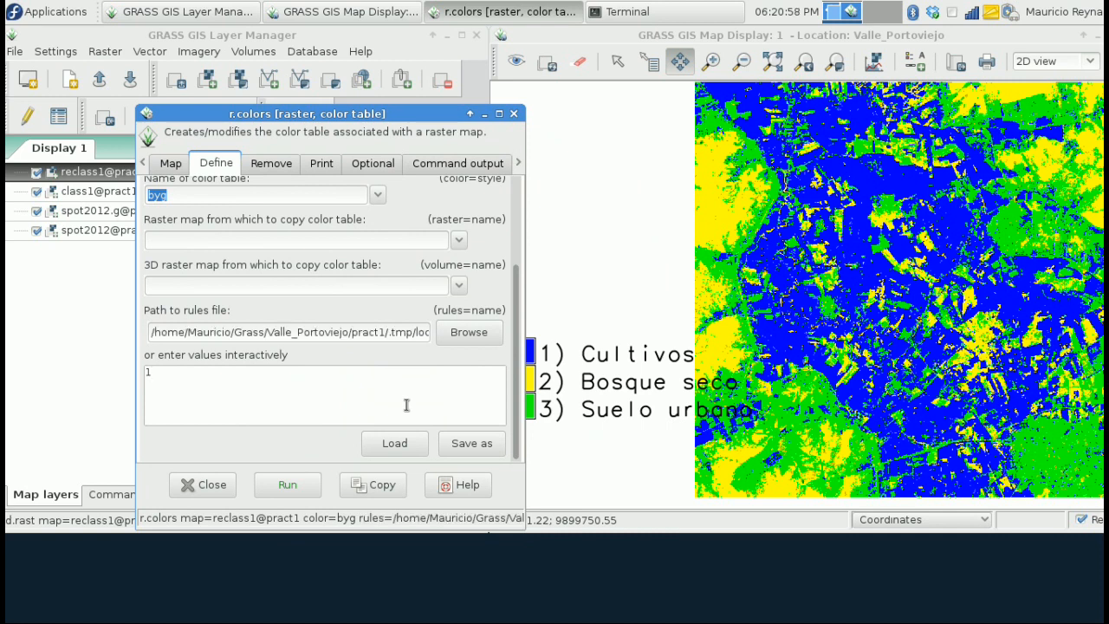
left_click(376, 196)
left_click(219, 189)
key("BackSpace")
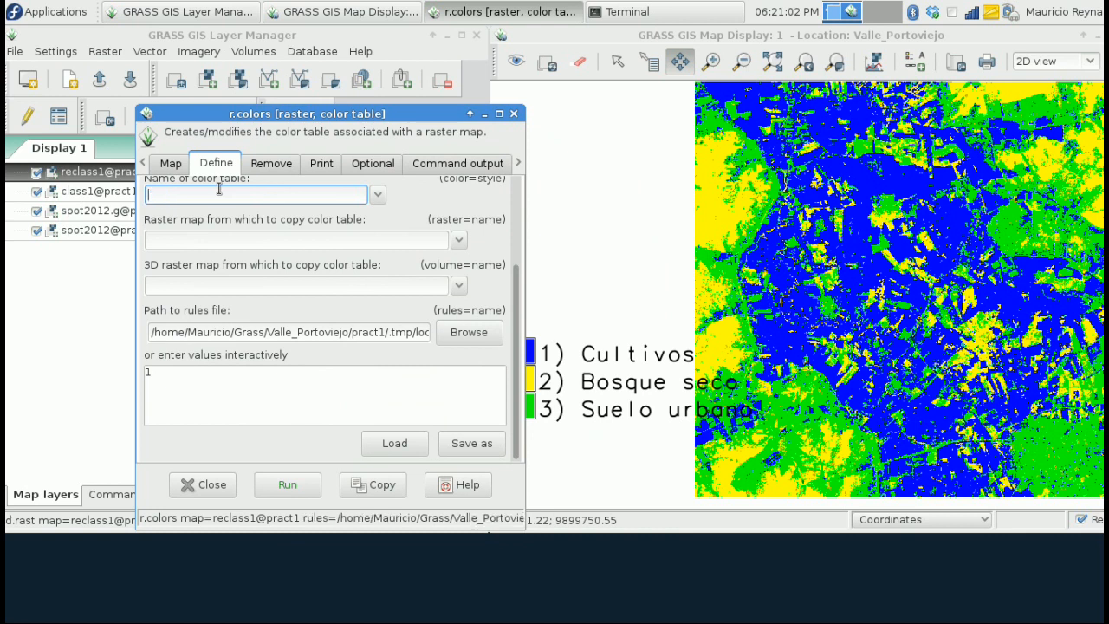
Step: Complete the color rules as 1 green, 2 brown and 3 grey, and apply them to reclass1
left_click(182, 371)
type("green ")
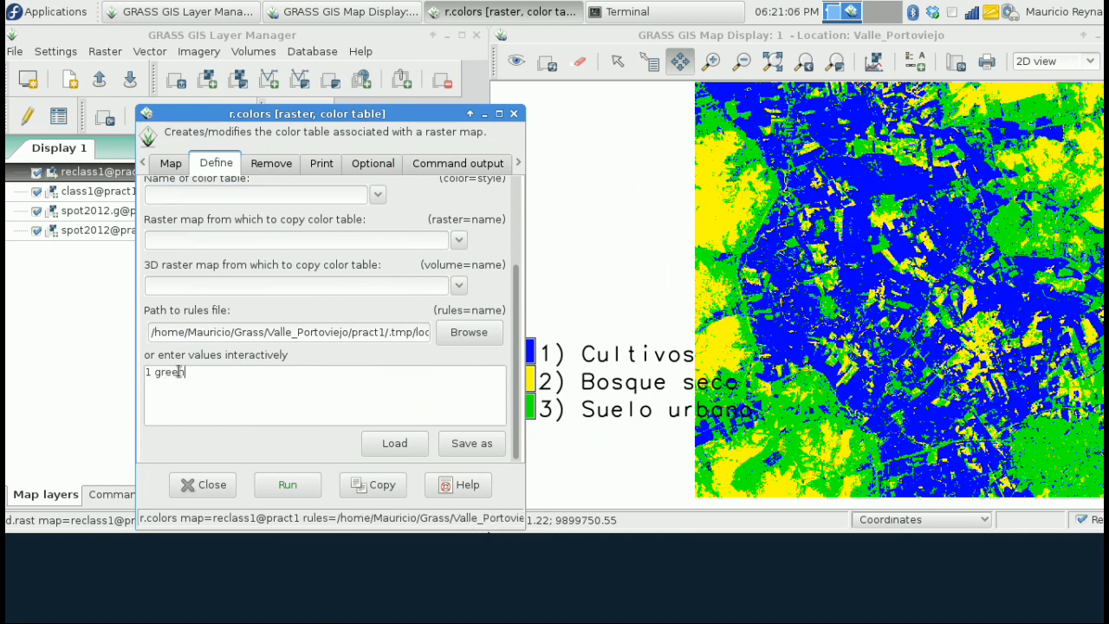
type("2")
type(" br")
type("own ")
type("3")
type(" grey")
left_click(294, 488)
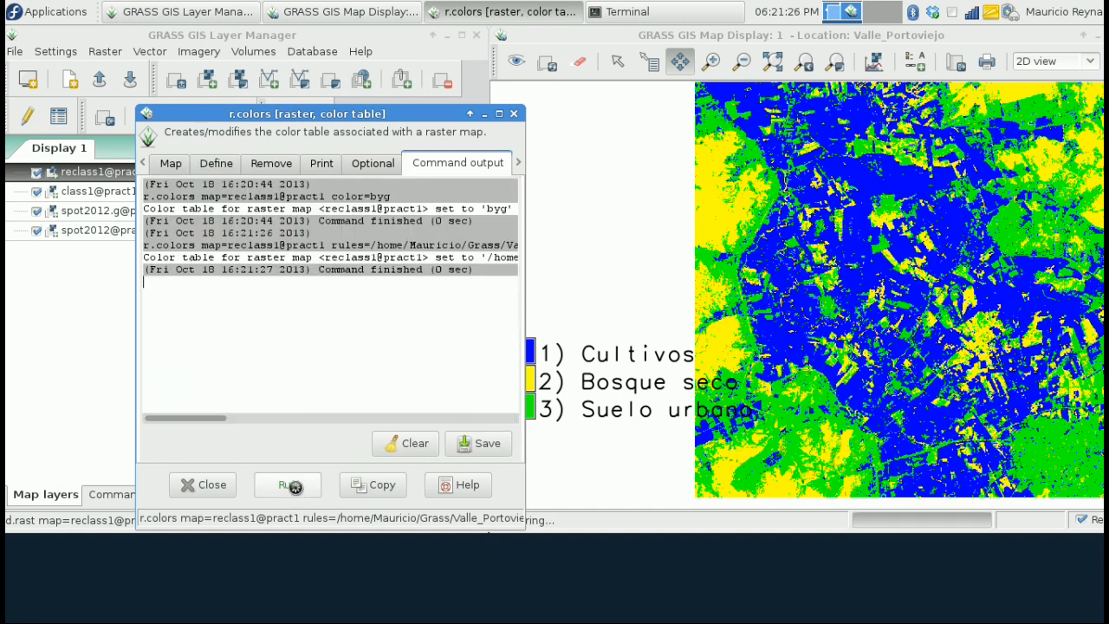
left_click_drag(441, 113, 319, 96)
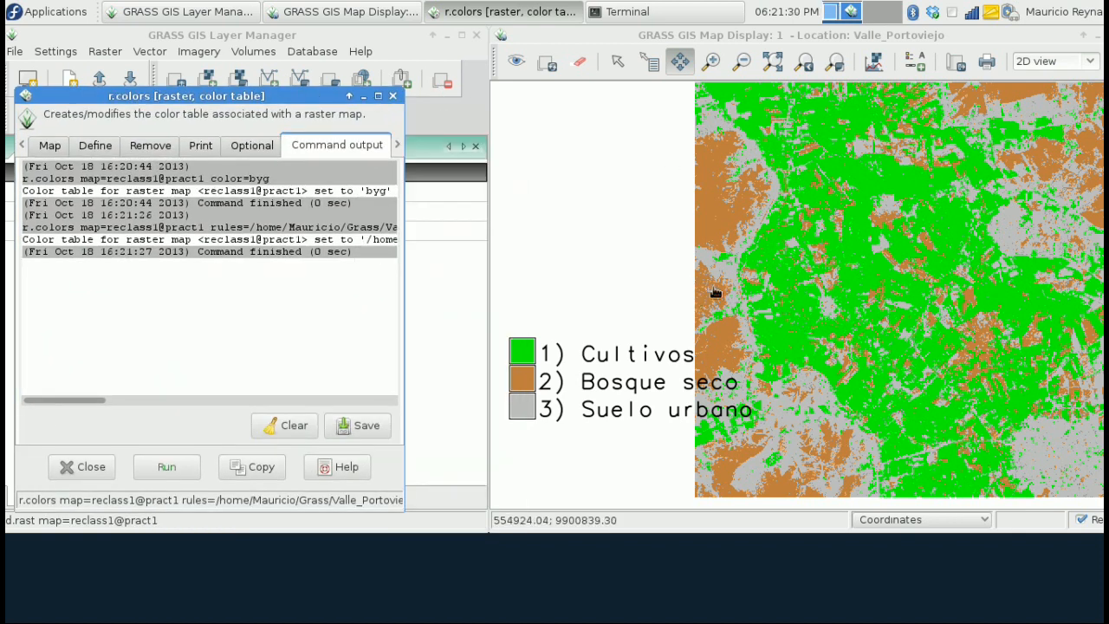
Step: Close the color table dialog, zoom the map display to the reclass1 extent and hide the legend
left_click(392, 95)
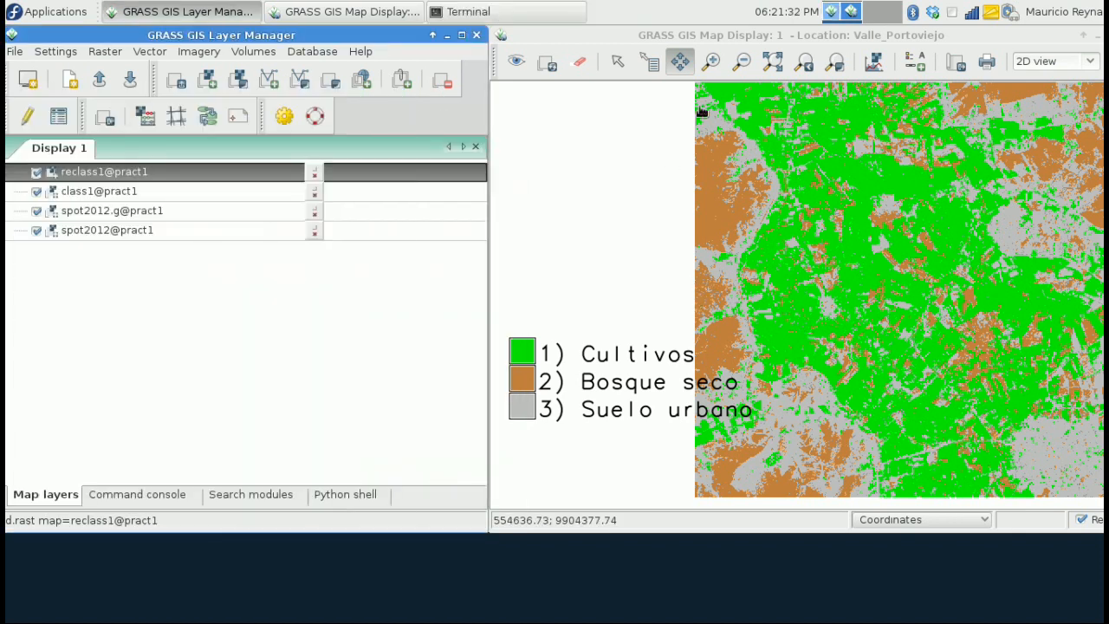
left_click(780, 67)
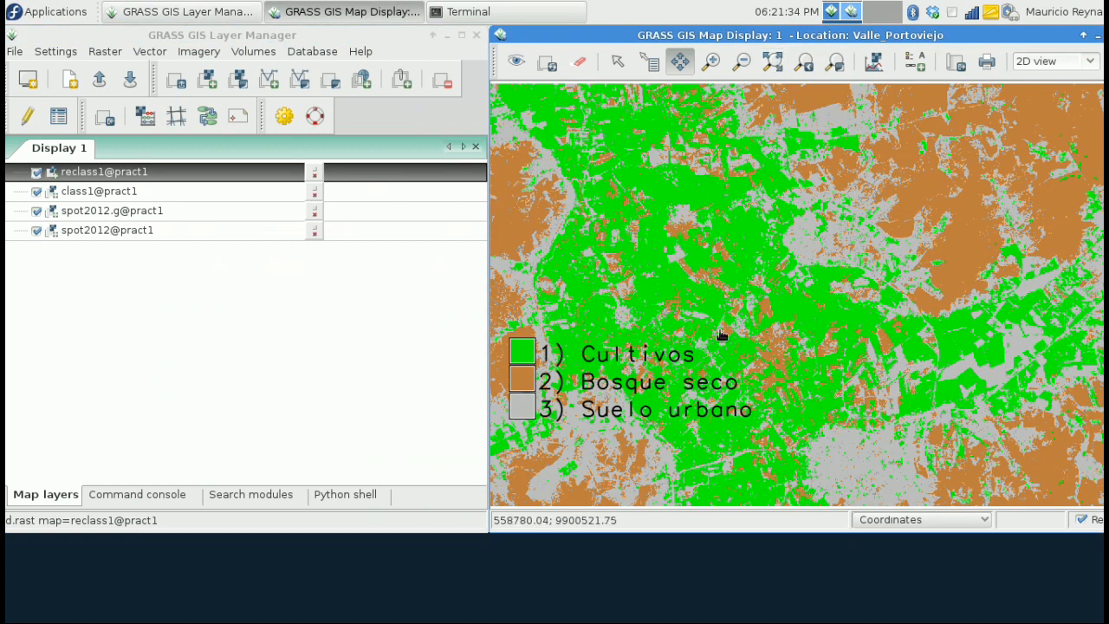
right_click(542, 375)
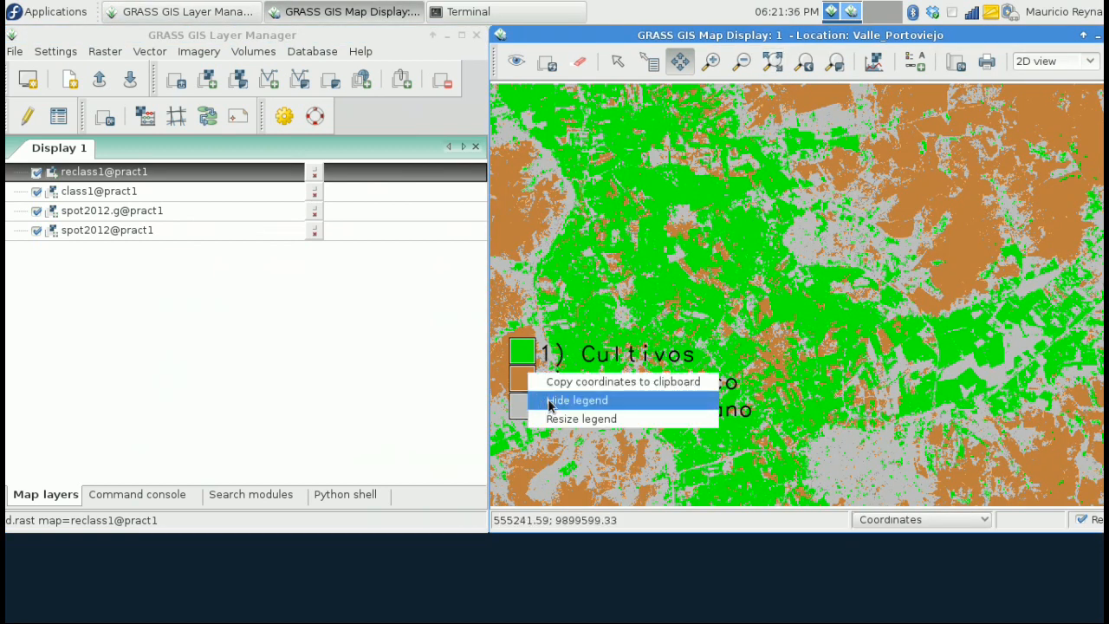
left_click(548, 399)
mouse_move(639, 35)
left_mouse_down()
mouse_move(608, 36)
mouse_move(622, 45)
left_mouse_up()
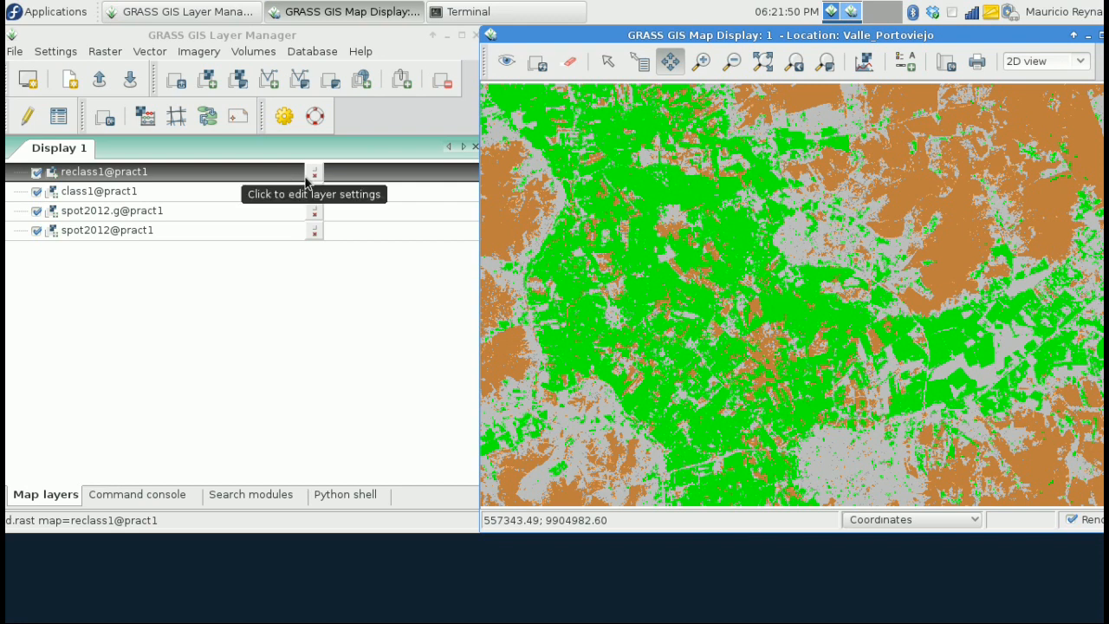
Step: Report the raster statistics of reclass1, review the hectares, cell count and percent cover per category, and return to the layer list
right_click(149, 174)
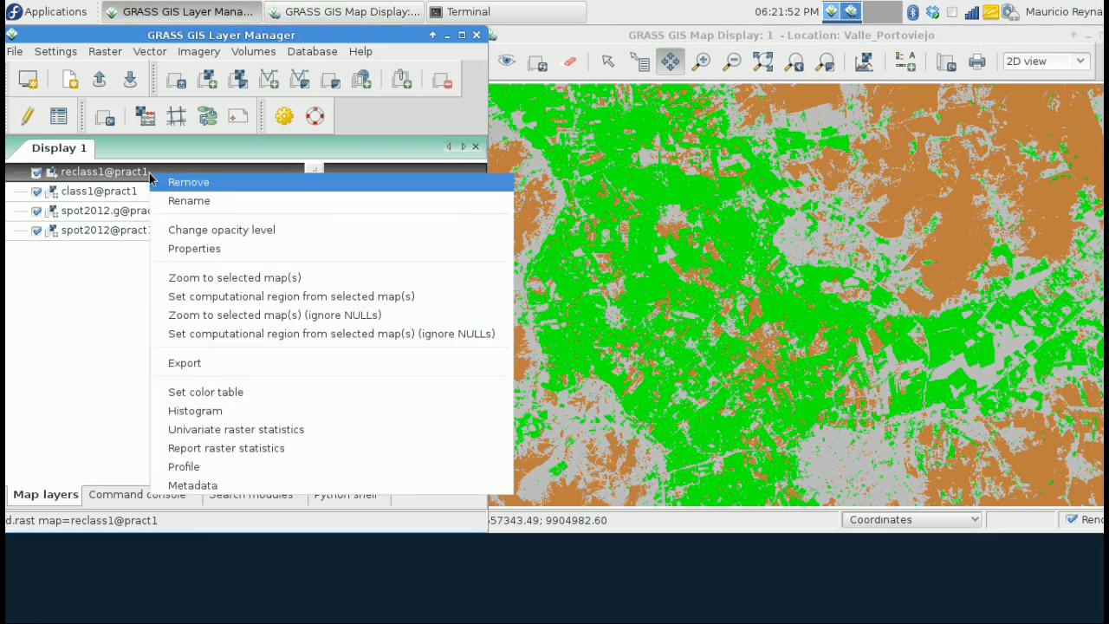
left_click(232, 448)
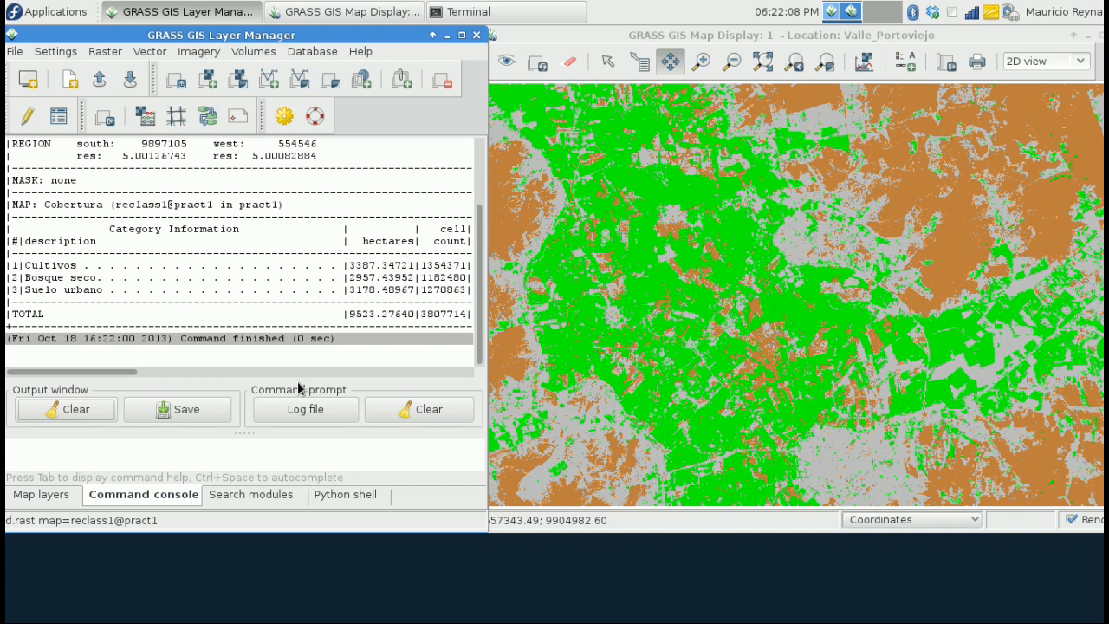
left_click_drag(118, 377, 167, 376)
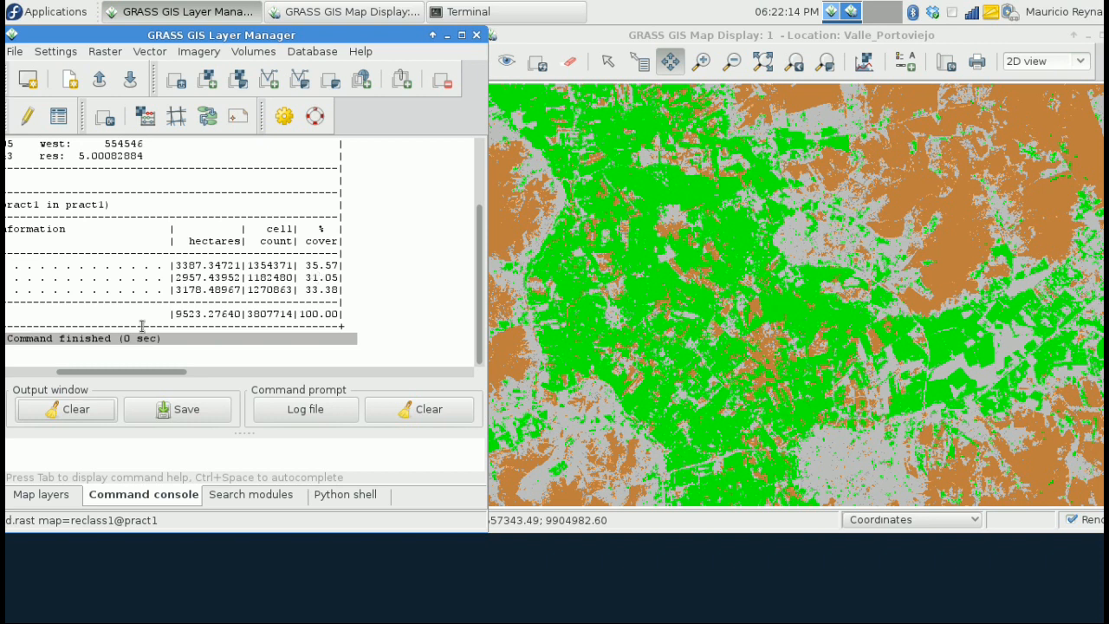
mouse_move(130, 376)
left_mouse_down()
mouse_move(45, 372)
mouse_move(125, 373)
left_mouse_up()
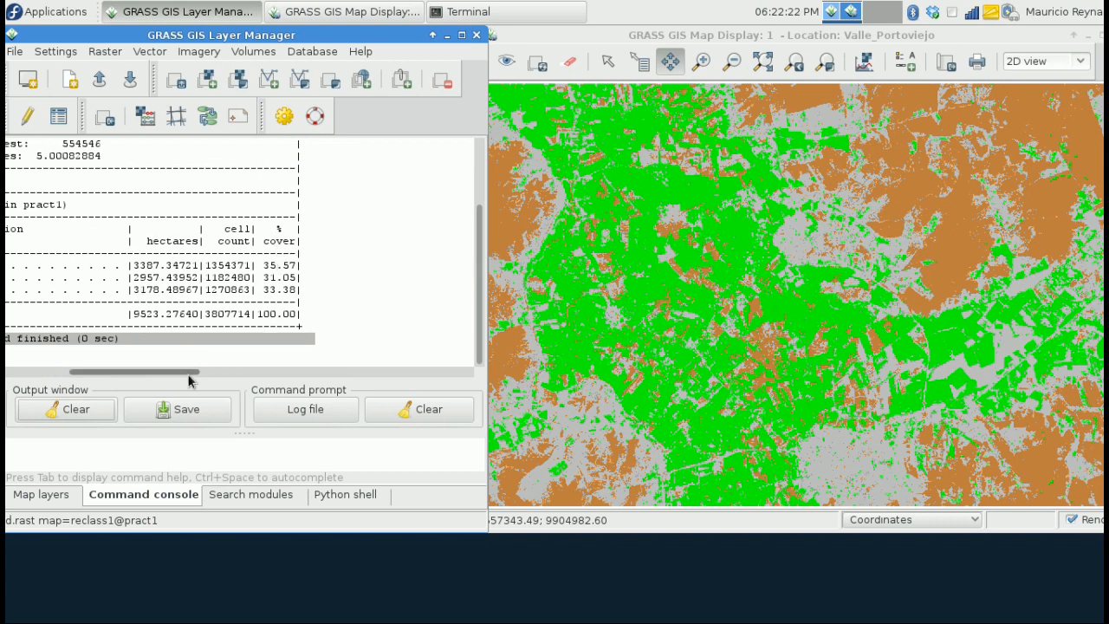
left_click_drag(190, 374, 91, 376)
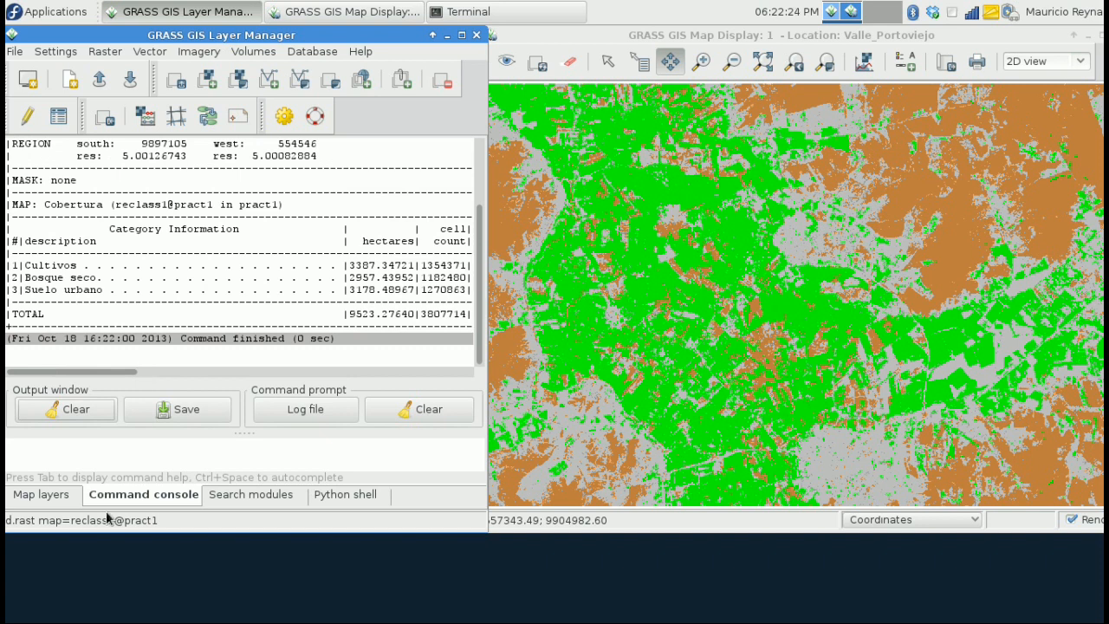
left_click(55, 498)
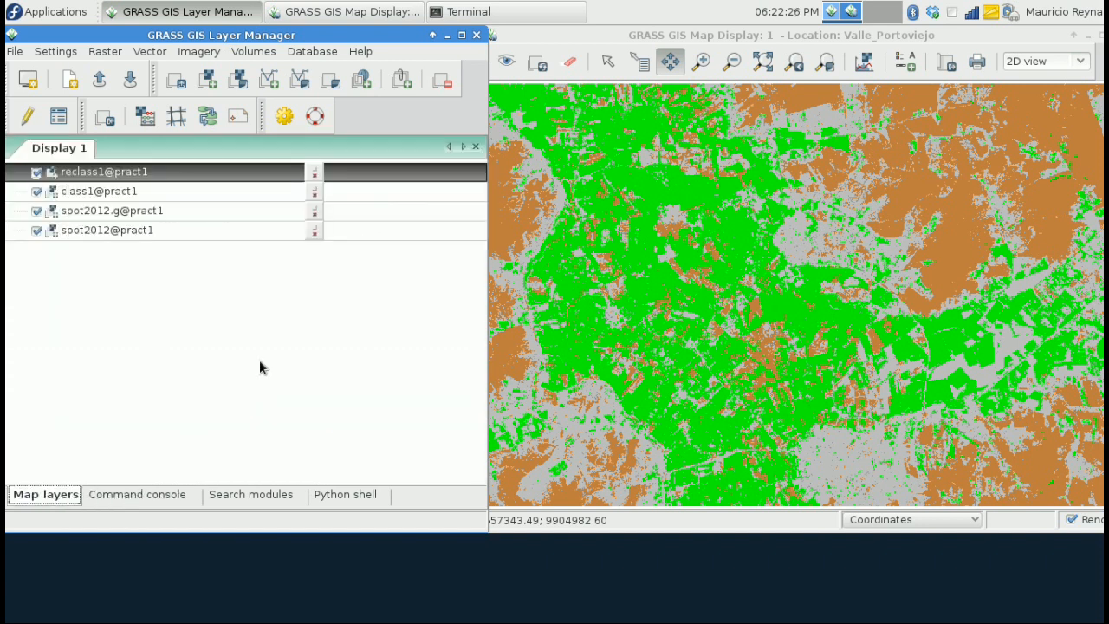